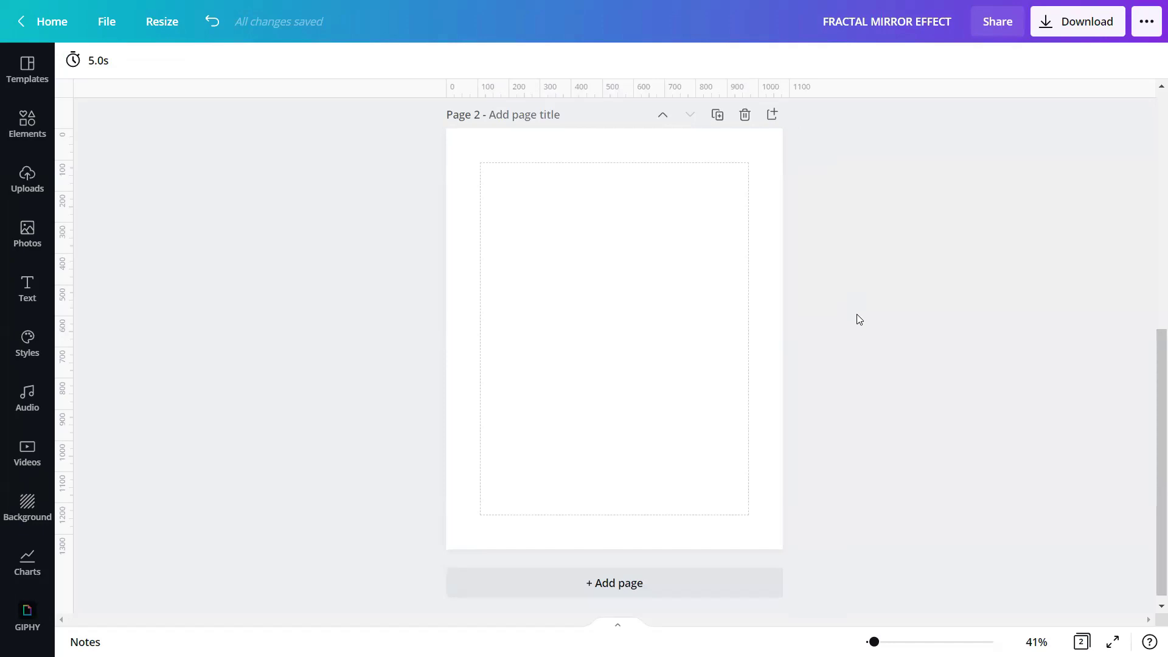
- Add the gold-face portrait from Uploads to page 2
left_click(40, 191)
left_click(107, 253)
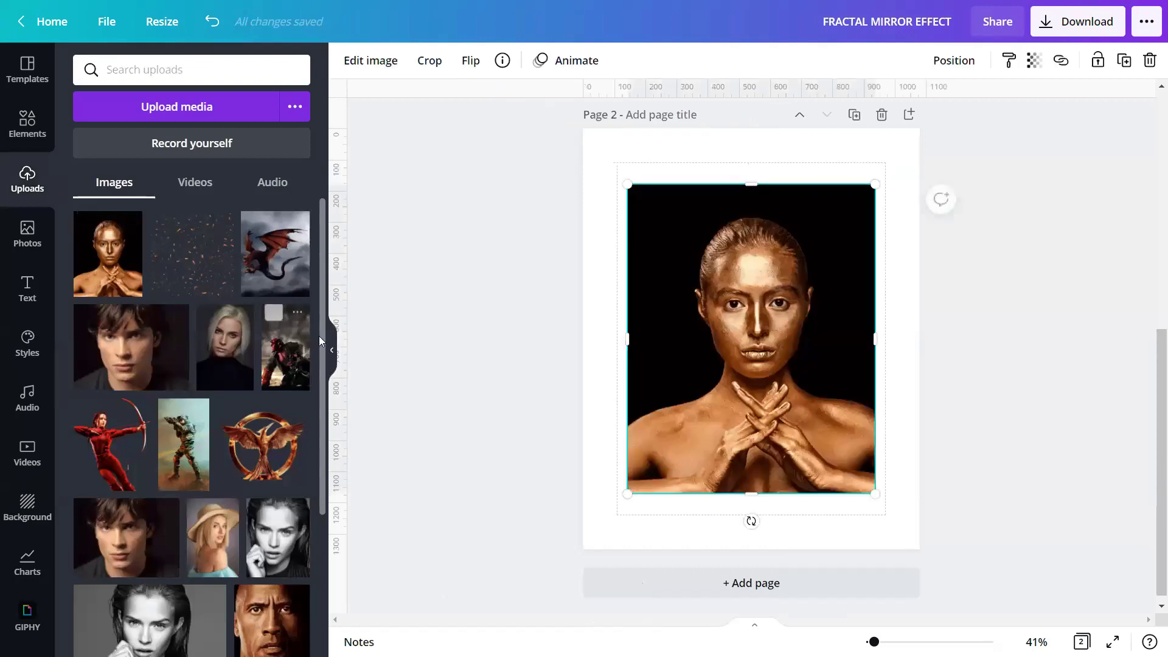
left_click(332, 350)
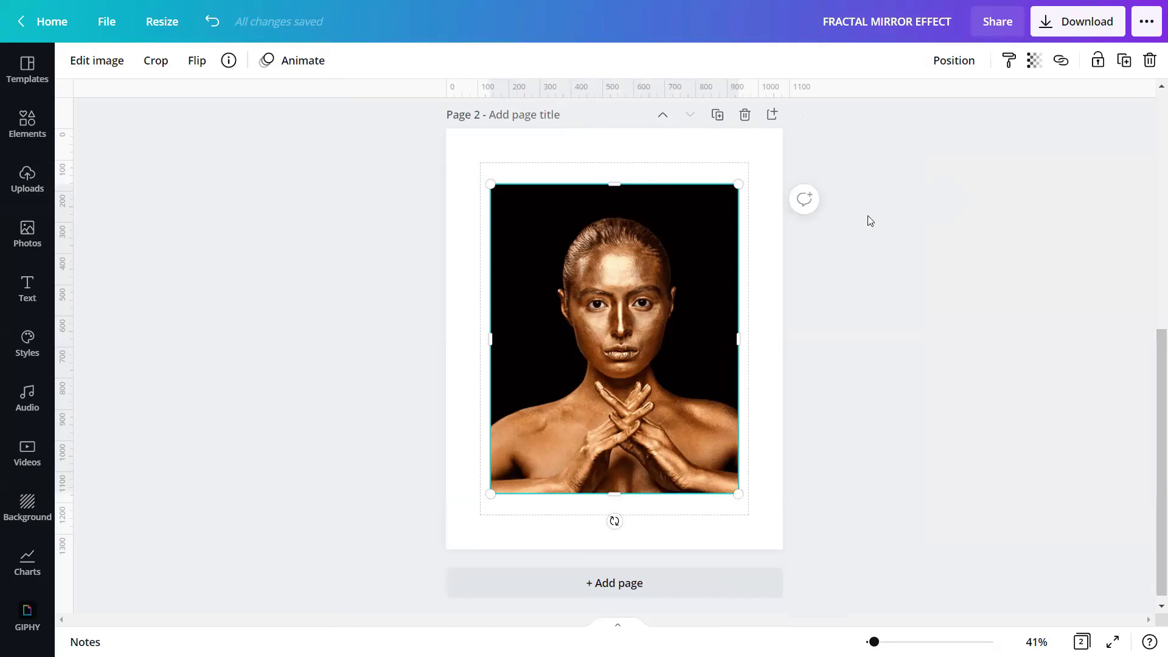
- Make five offset duplicates of the gold portrait
left_click(1126, 61)
left_click(1126, 61)
left_click(1126, 61)
left_click(1126, 61)
left_click(1126, 61)
left_click(937, 253)
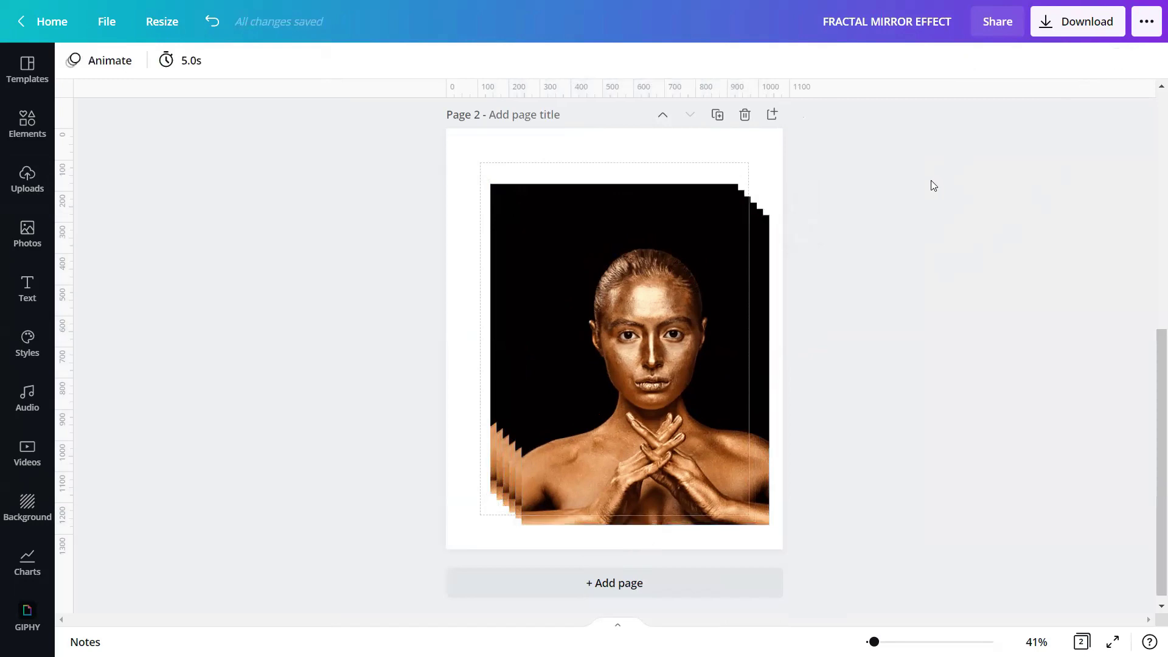
- Align all portrait copies to a common middle and centre, then move the stack into place
left_click_drag(930, 170, 322, 368)
left_click(955, 61)
left_click(785, 230)
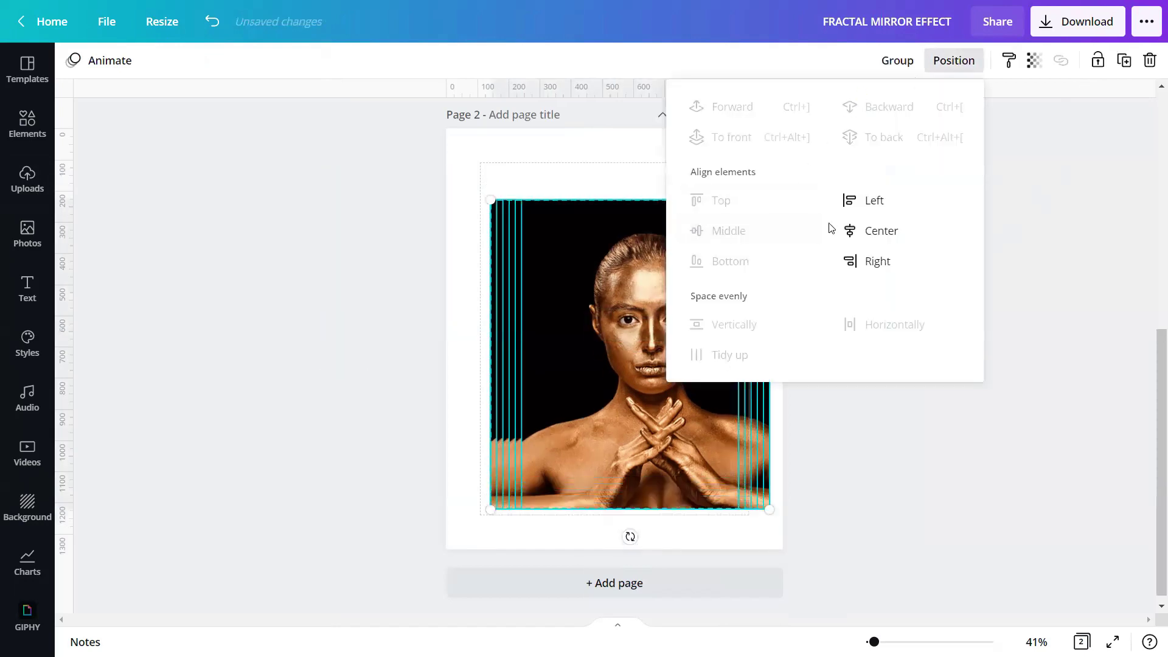
left_click(873, 230)
left_click(832, 447)
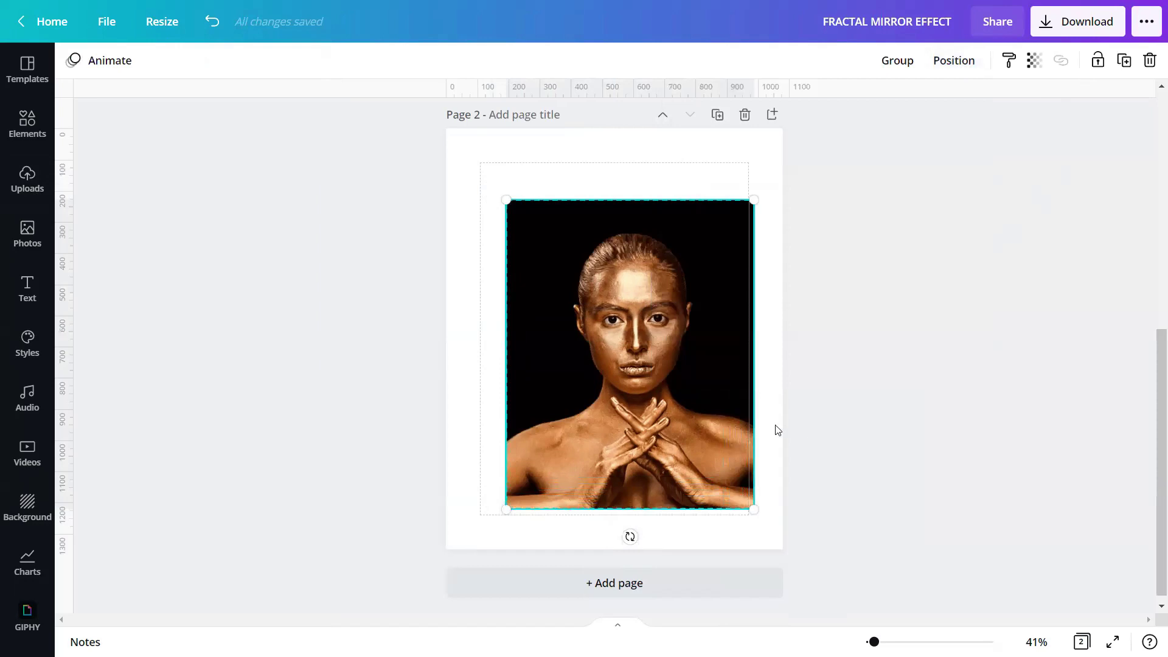
mouse_move(629, 340)
left_mouse_down()
mouse_move(611, 332)
mouse_move(618, 320)
left_mouse_up()
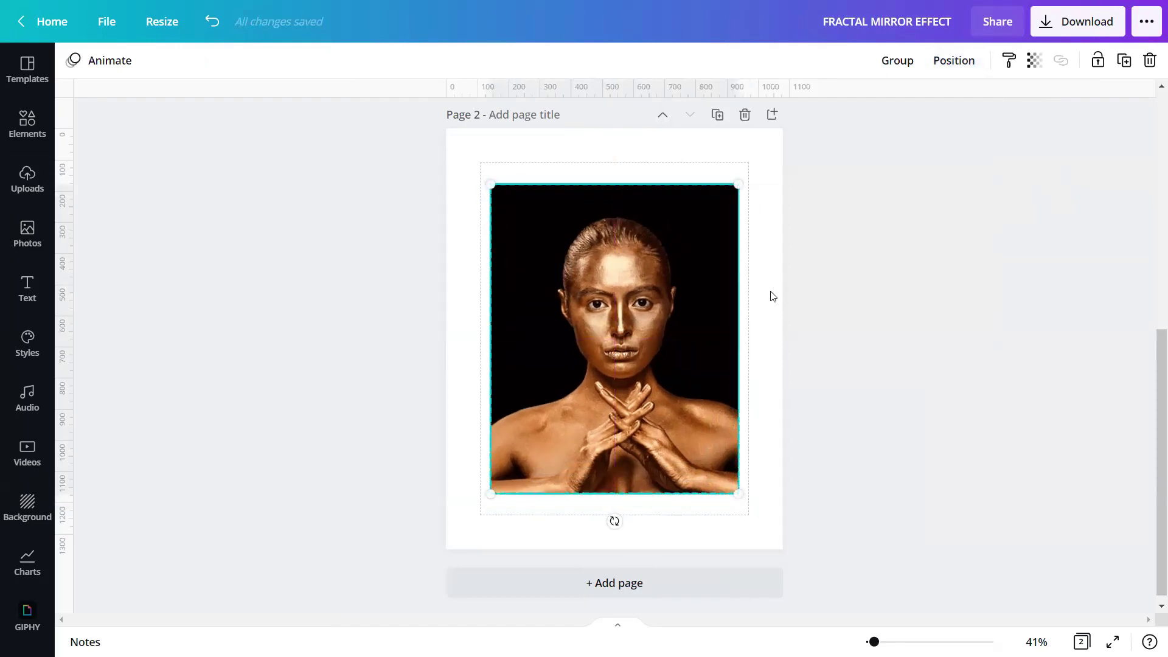
left_click(771, 292)
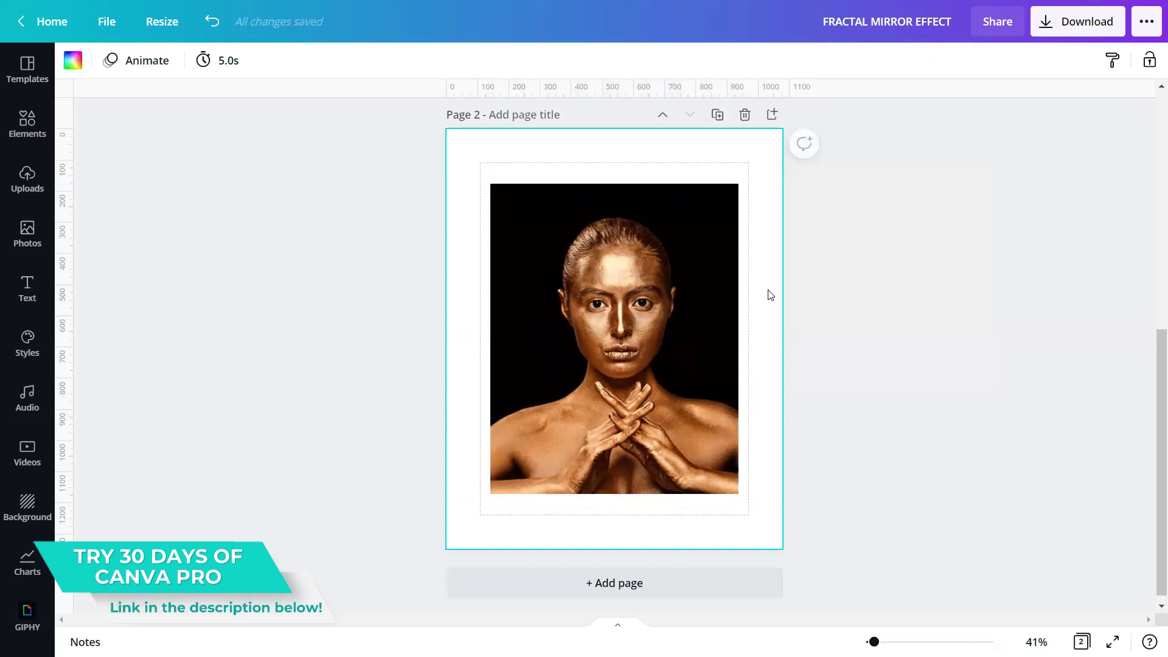
- Crop one copy to its left half and another to its right half, joining them at the centre
left_click(681, 301)
left_click_drag(738, 336, 610, 336)
left_click(668, 326)
left_click_drag(493, 334, 615, 329)
left_click(773, 295)
left_click(723, 297)
left_click_drag(724, 296, 553, 312)
left_click(432, 313)
- Narrow the next copy into a thin vertical strip down the face's centre
left_click_drag(874, 642, 899, 642)
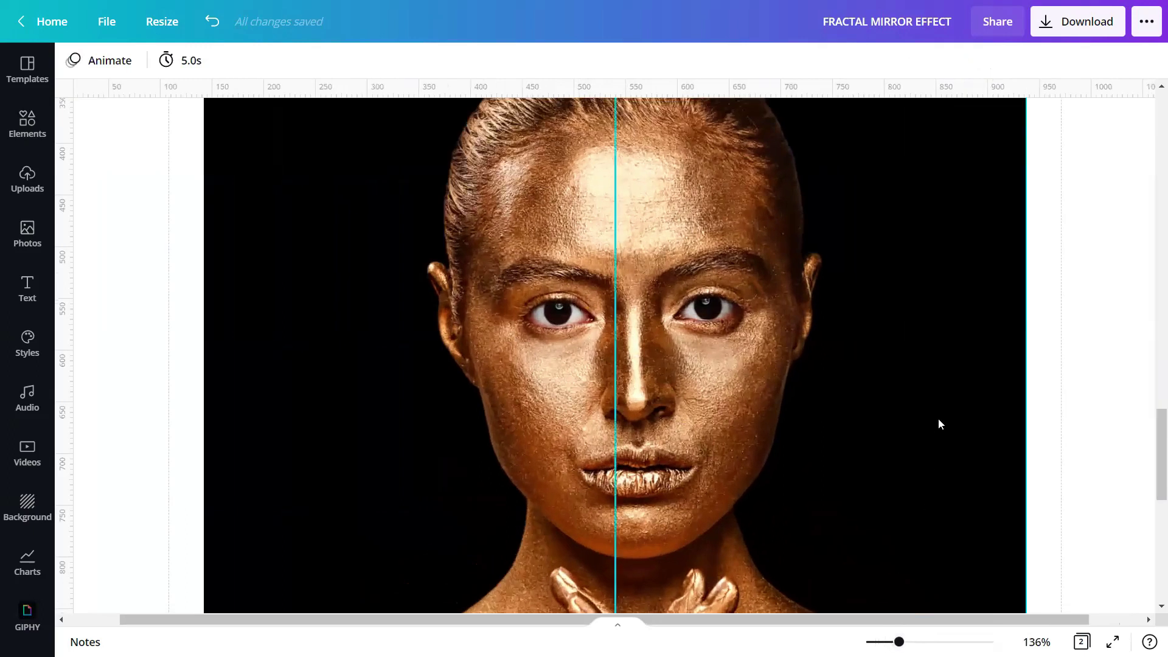
left_click(945, 362)
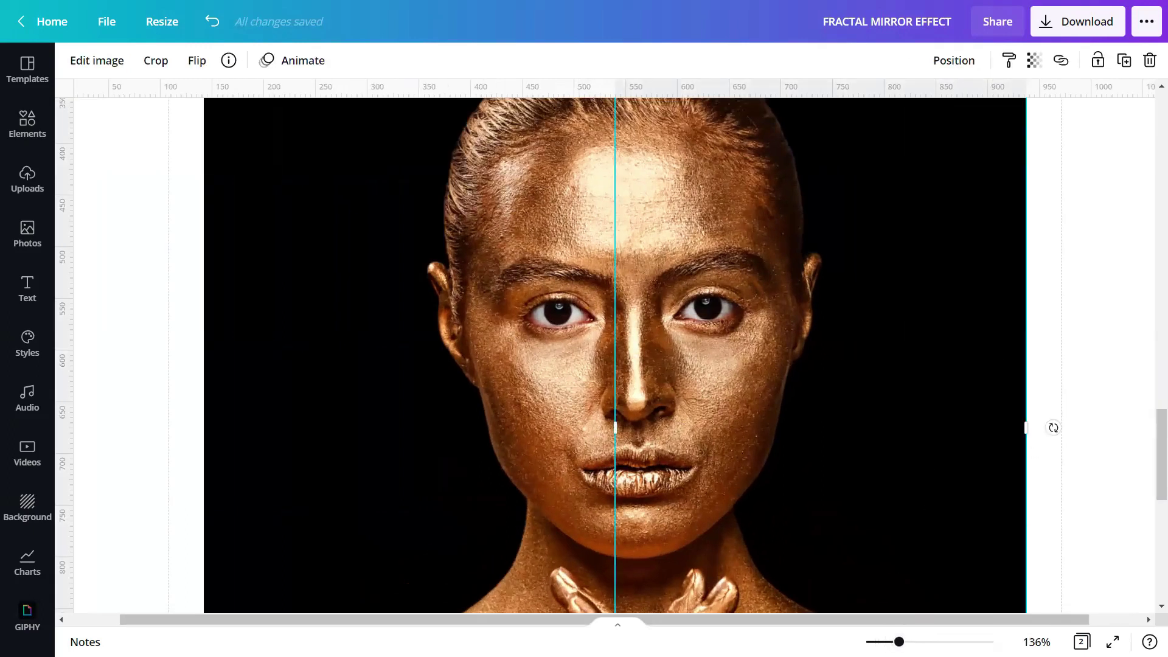
scroll(1095, 443, "up", 3)
left_click_drag(1124, 444, 728, 445)
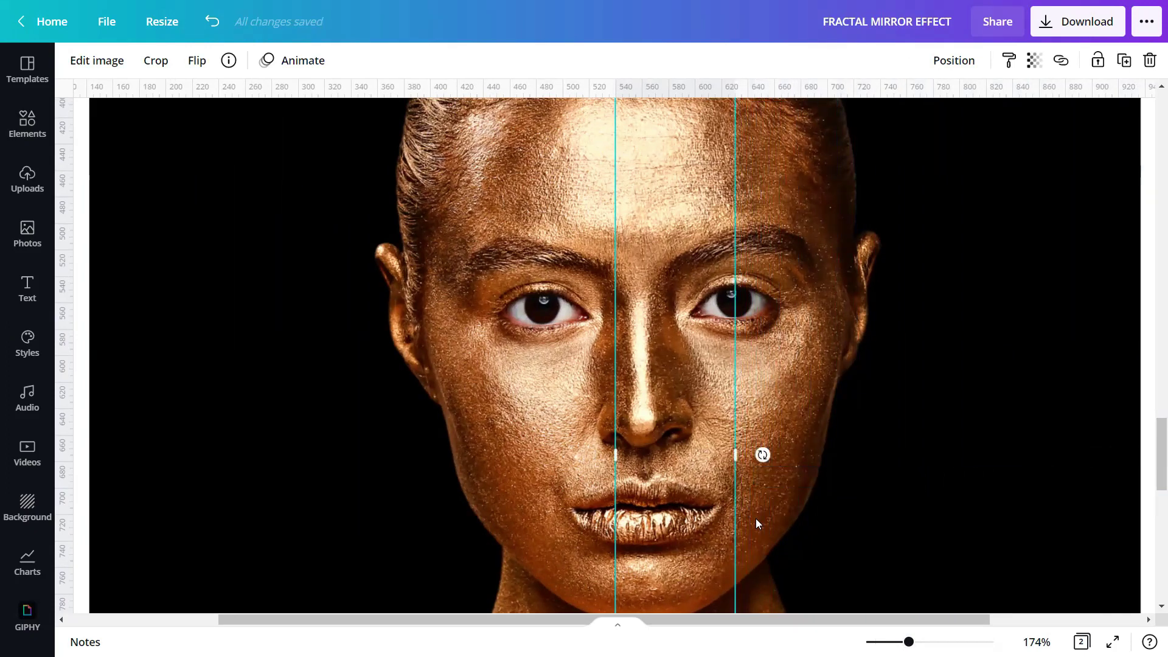
scroll(756, 518, "down", 6)
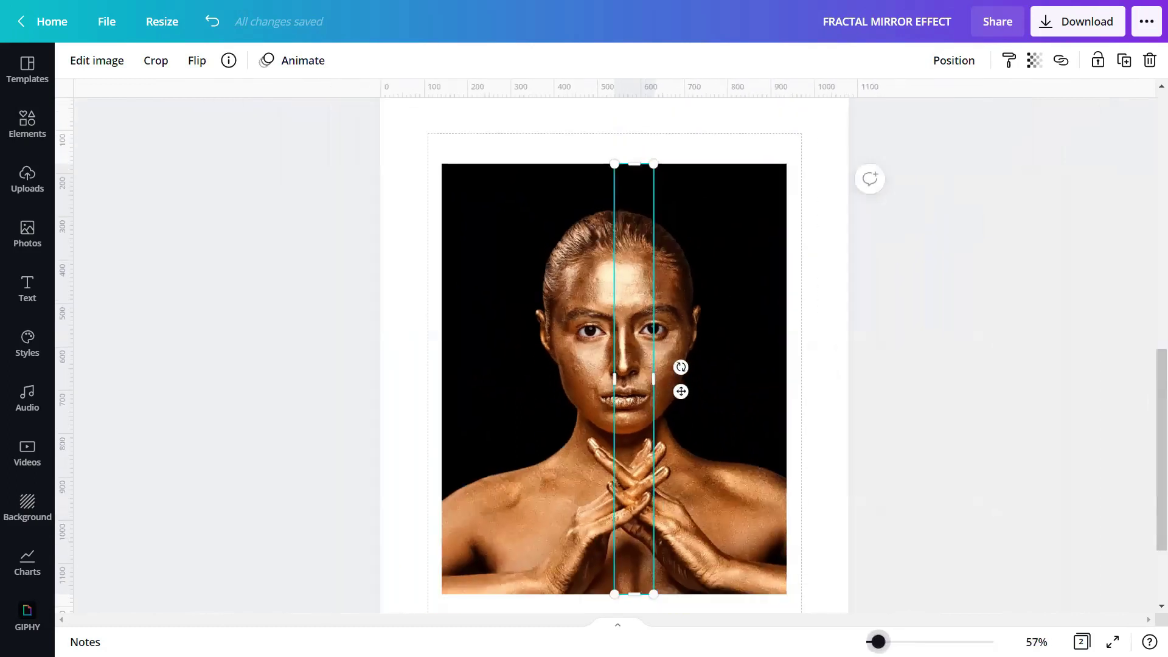
- Raise the centre strip and cut the left half-face copy into a lowered strip left of centre
scroll(712, 504, "up", 3)
scroll(664, 413, "up", 2)
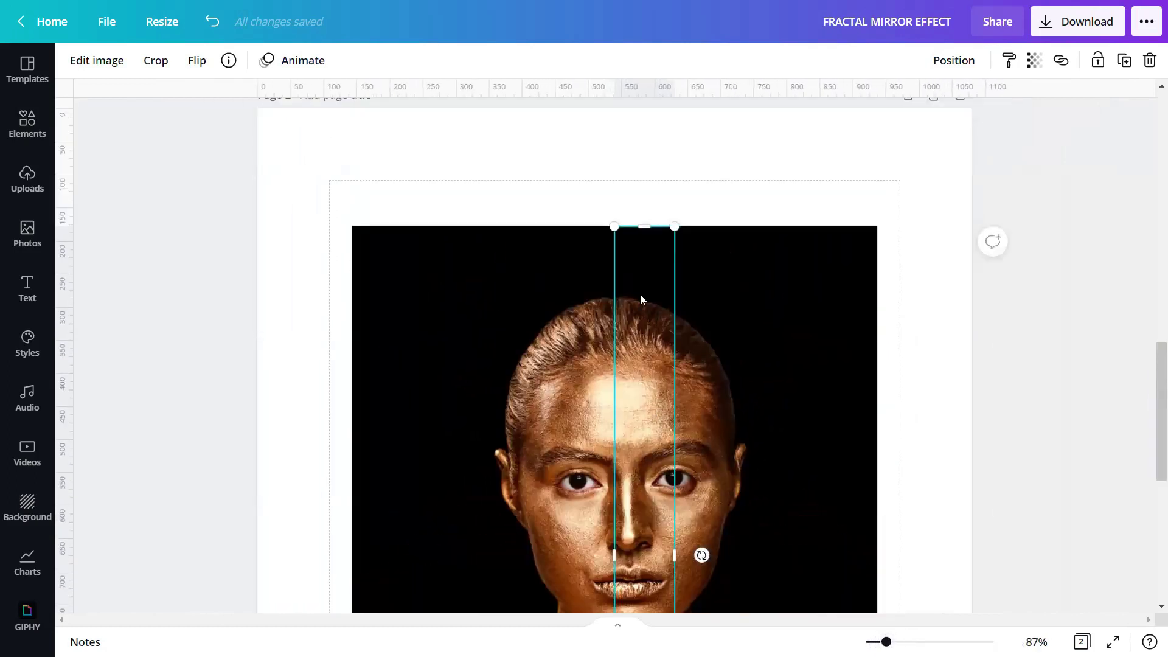
key("shift+Up")
key("shift+Up")
key("shift+Up")
key("shift+Up")
key("shift+Up")
key("shift+Up")
key("shift+Up")
key("shift+Up")
key("shift+Up")
key("shift+Up")
key("shift+Up")
key("shift+Up")
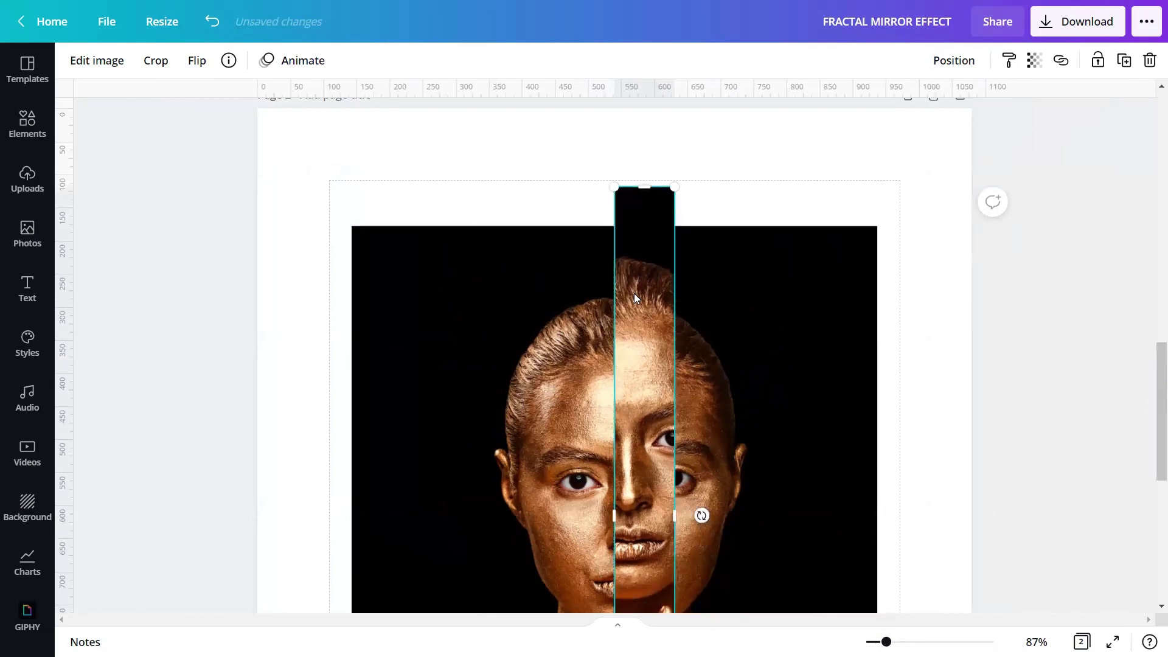
scroll(645, 237, "down", 3)
left_click(559, 254)
left_click_drag(382, 407, 555, 405)
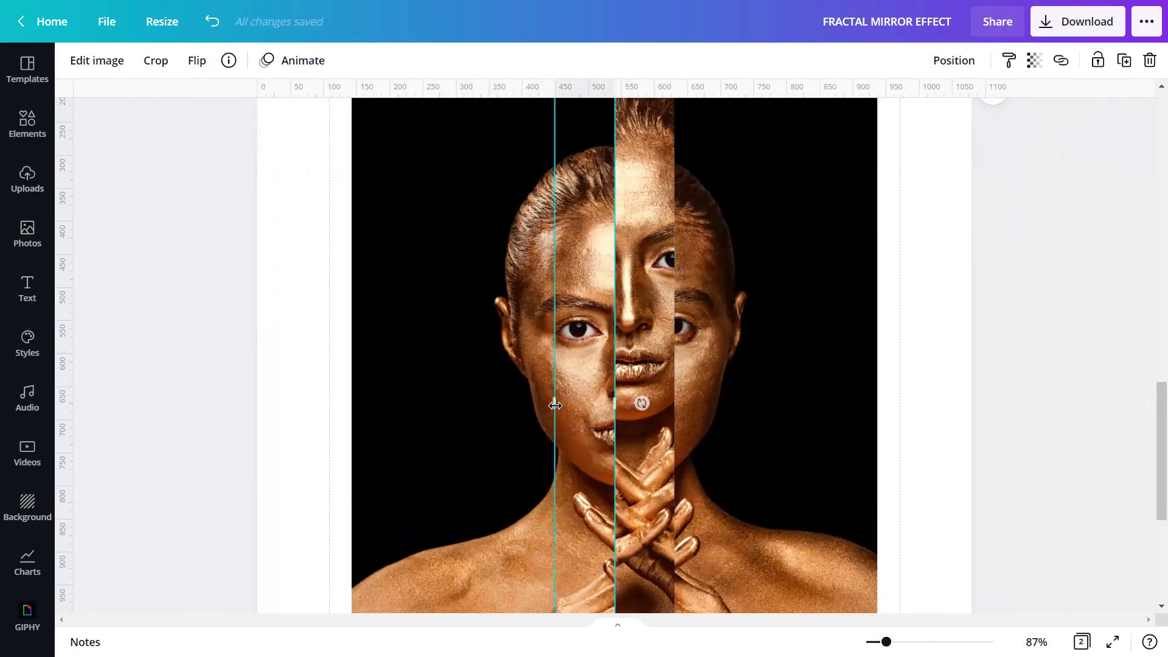
scroll(571, 367, "down", 5)
key("shift+Down")
key("shift+Down")
key("shift+Down")
key("shift+Down")
key("shift+Down")
key("shift+Down")
key("shift+Down")
key("shift+Down")
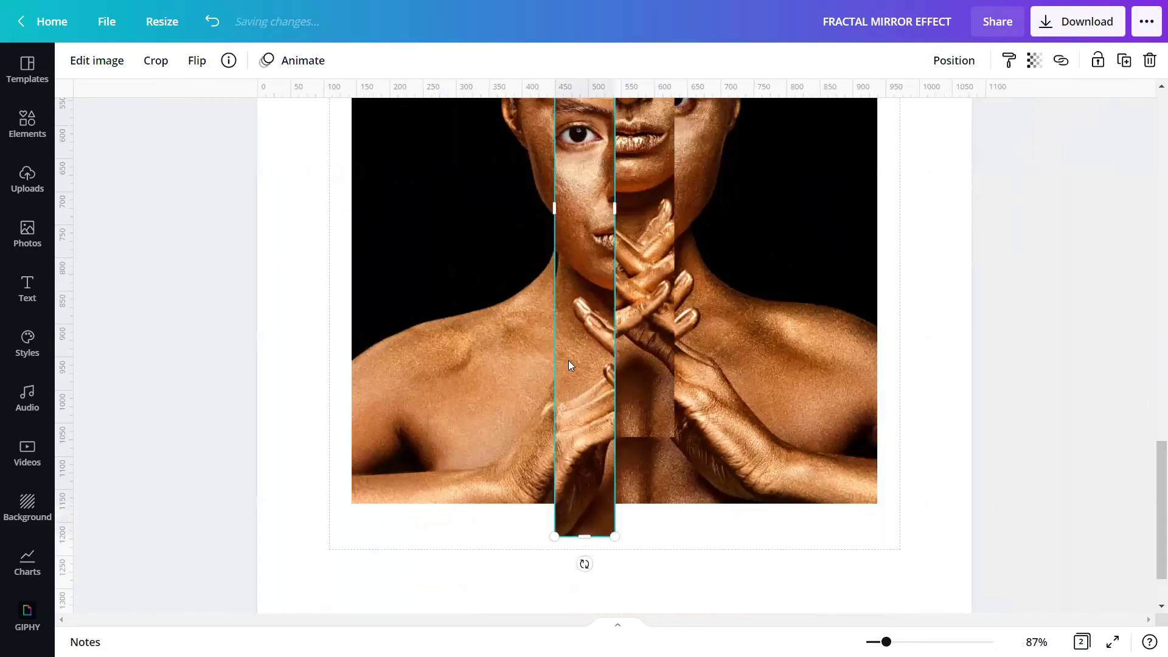
- Trim the next full portrait copy into a thin strip right of centre
scroll(608, 341, "up", 4)
scroll(643, 304, "up", 5)
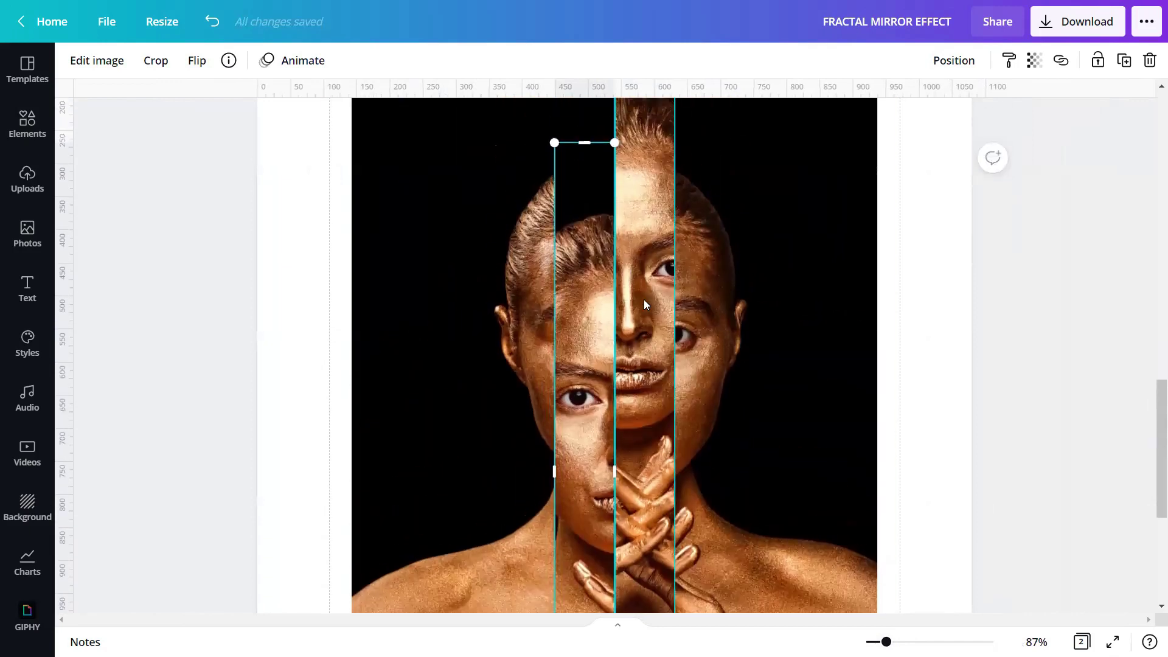
scroll(644, 294, "down", 6)
left_click(744, 301)
left_click_drag(339, 332, 678, 338)
left_click_drag(877, 323, 729, 325)
left_click_drag(731, 326, 734, 326)
- Crop two more full portrait copies down into thin strips
left_click(848, 336)
left_click_drag(878, 327, 552, 337)
left_click_drag(352, 338, 495, 336)
left_click(410, 351)
left_click_drag(868, 337, 476, 339)
- Raise the narrow strip left of the face by two upward nudges
scroll(507, 328, "up", 3)
left_click(508, 329)
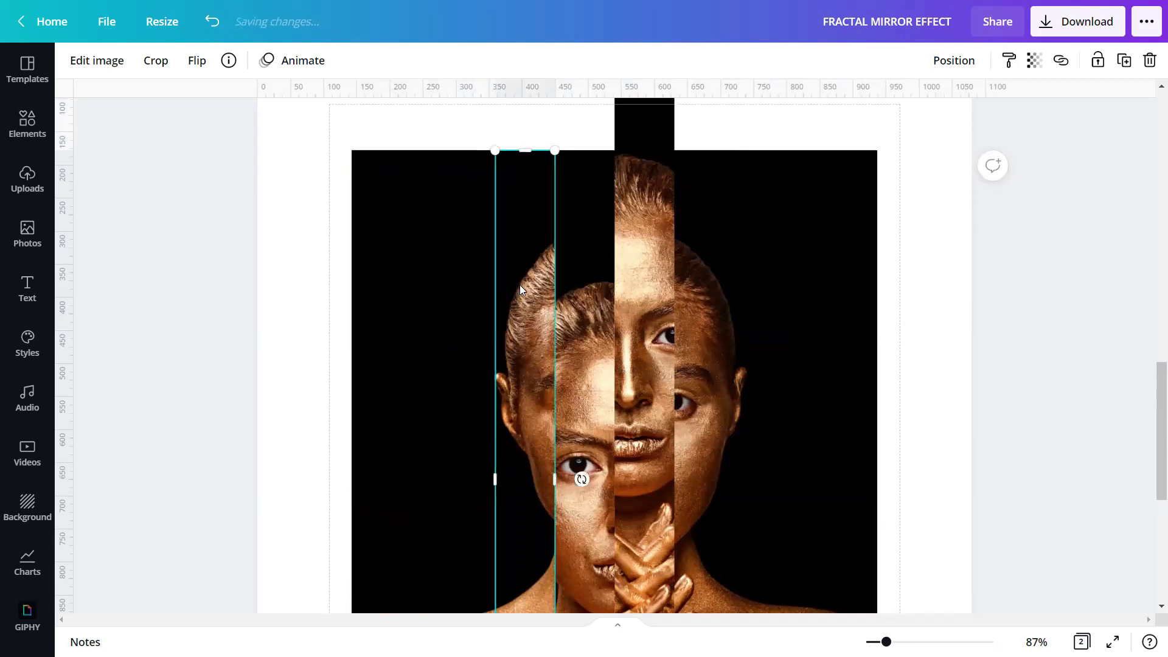
key("shift+Up")
key("shift+Up")
key("shift+Up")
key("shift+Up")
key("shift+Up")
key("shift+Up")
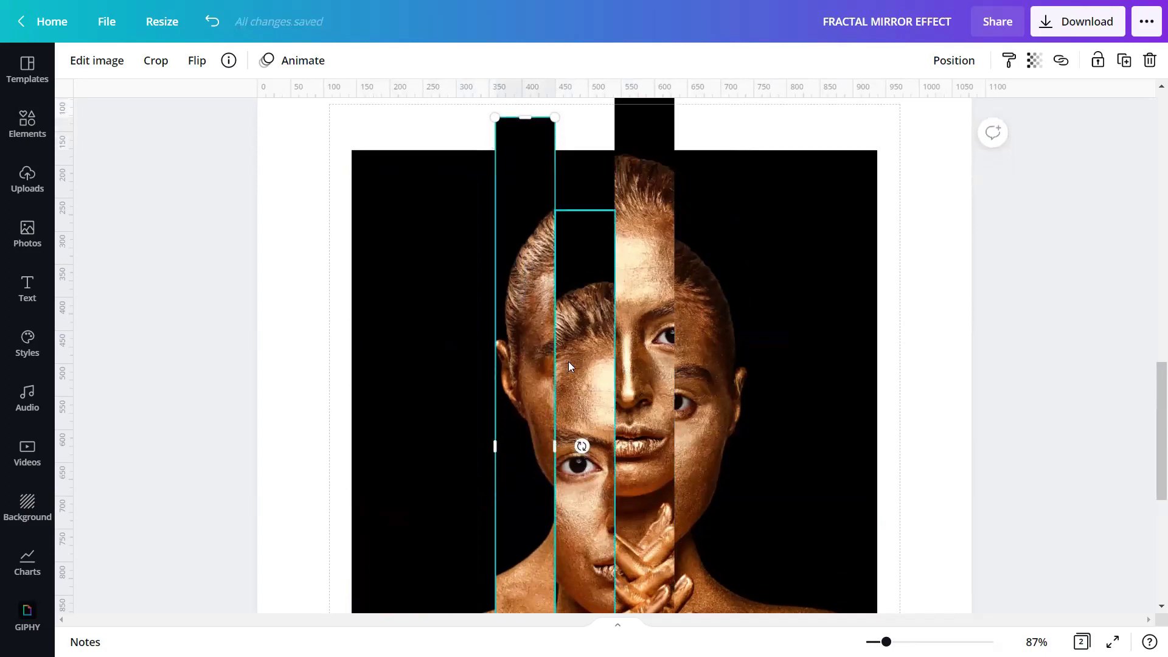
scroll(534, 310, "up", 2)
key("shift+Up")
key("shift+Up")
key("shift+Up")
key("shift+Up")
key("shift+Up")
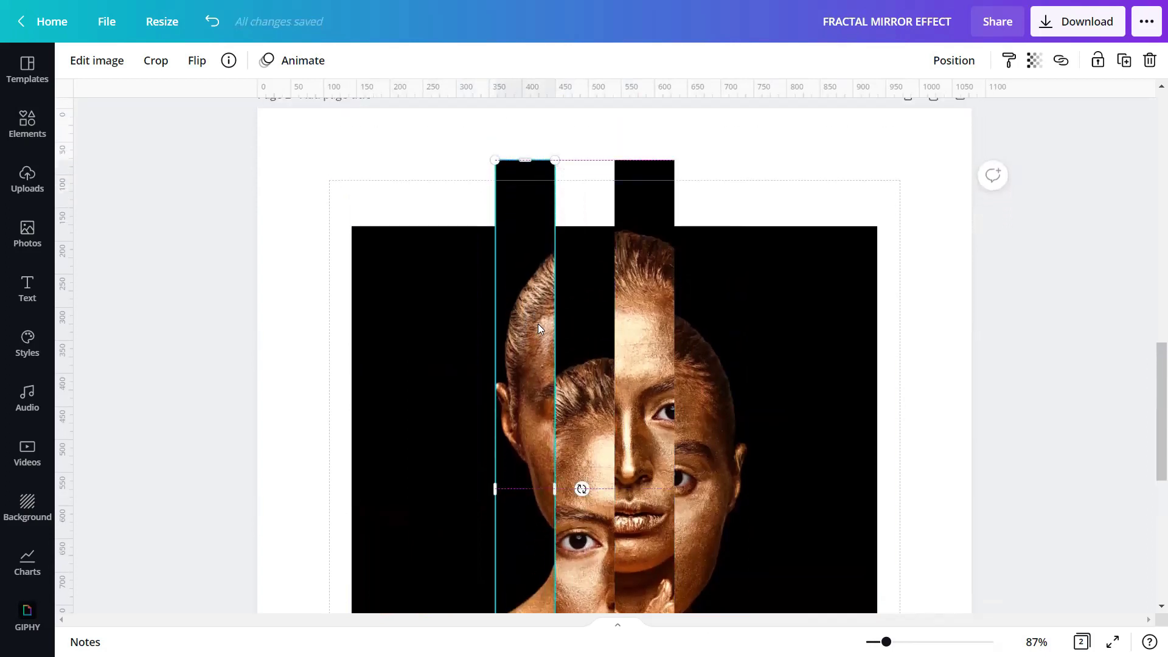
scroll(709, 346, "down", 4)
left_click(712, 341)
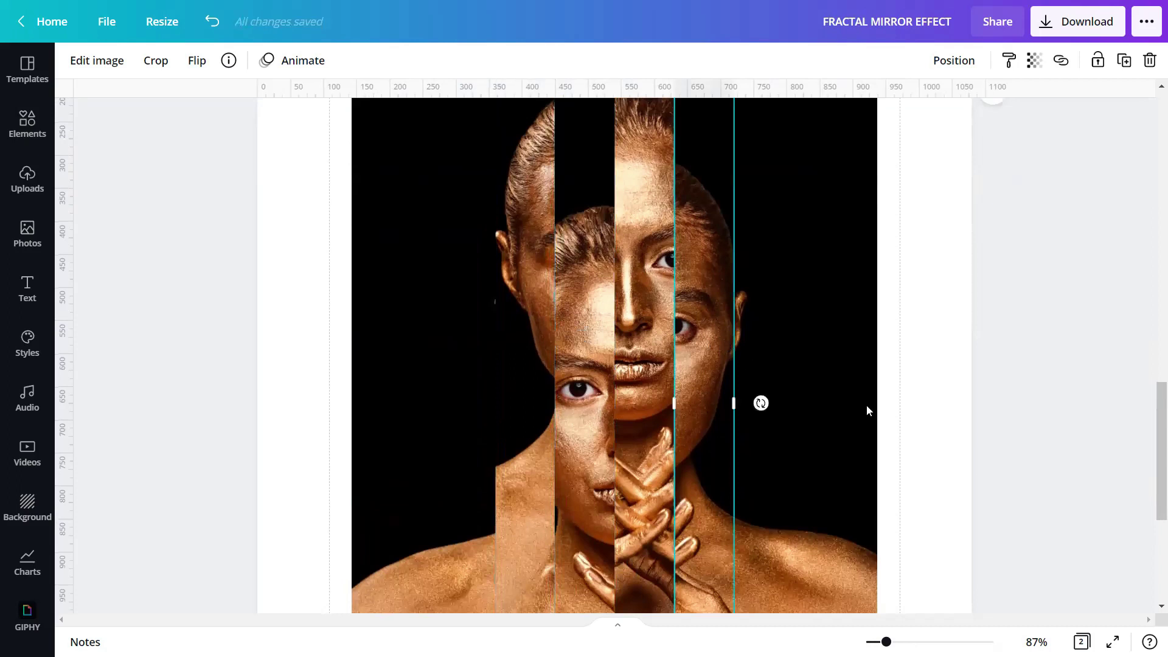
- Lower the right-of-centre strip and narrow the left strip to a thin slice
scroll(809, 400, "down", 8)
key("shift+Down")
key("shift+Down")
key("shift+Down")
key("shift+Down")
key("shift+Down")
key("shift+Down")
key("shift+Down")
key("shift+Down")
key("shift+Down")
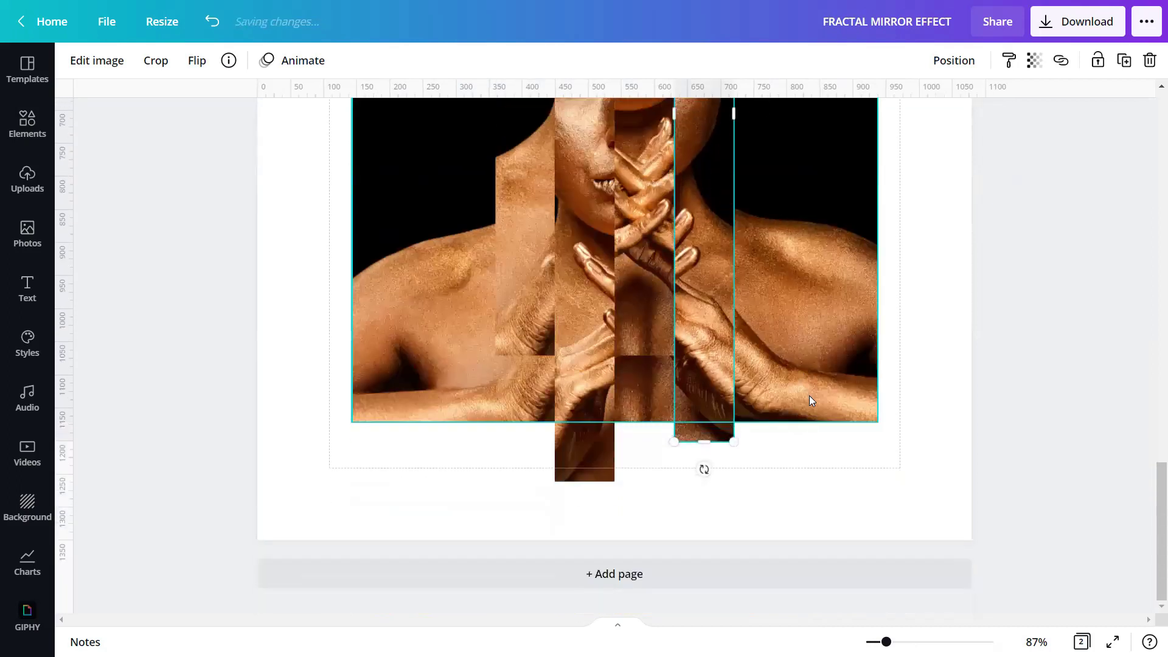
scroll(635, 316, "up", 6)
left_click(443, 265)
left_click_drag(471, 277, 496, 275)
left_click_drag(364, 314, 437, 319)
- Trim the last full portrait into a thin right strip, undoing a stray move
left_click(371, 323)
left_click_drag(353, 324, 733, 326)
left_click_drag(859, 339, 811, 329)
key("ctrl+z")
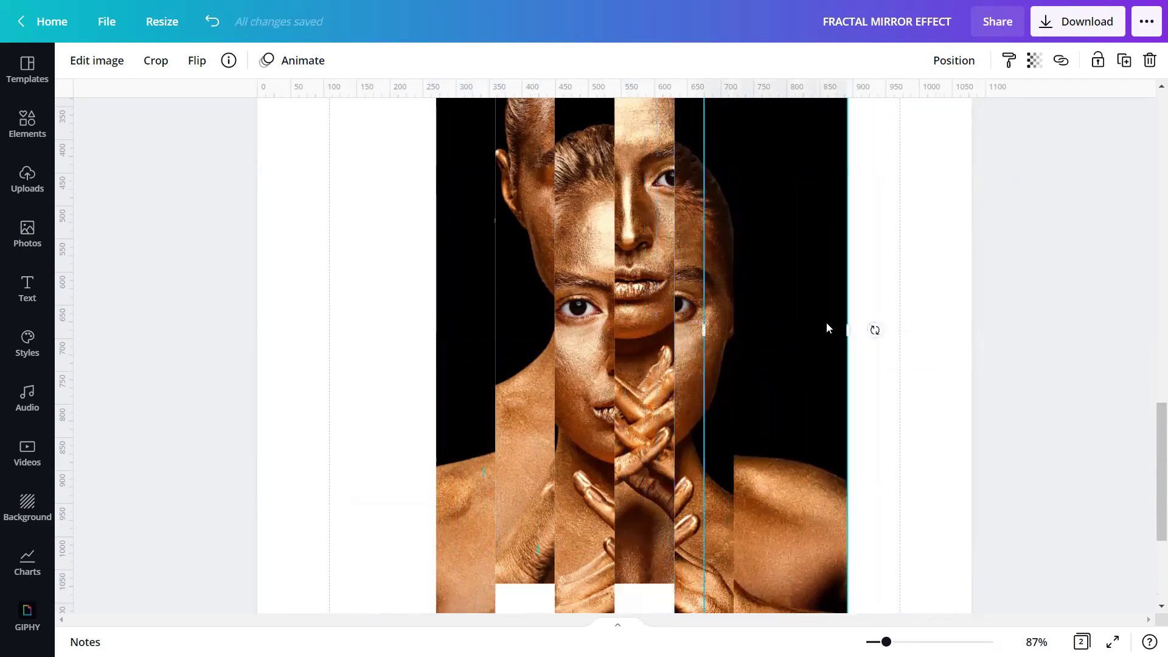
key("ctrl+z")
left_click_drag(877, 316, 791, 317)
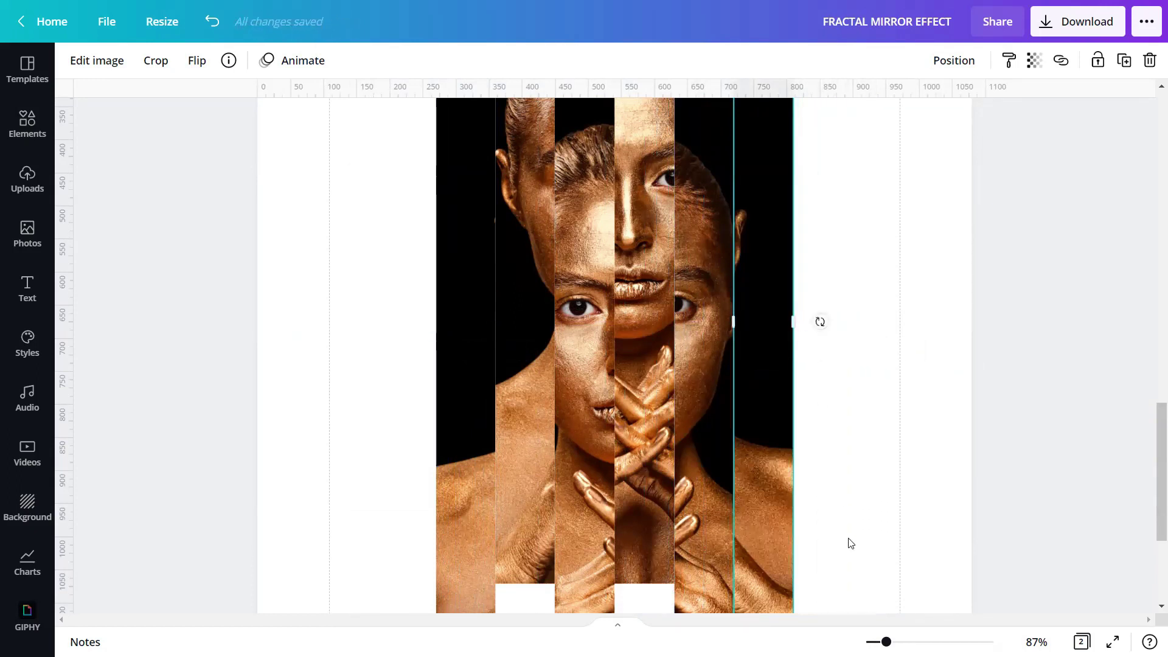
- Raise the right strip and lower the leftmost strip to finish the alternating pattern
scroll(785, 450, "down", 3)
scroll(777, 385, "up", 6)
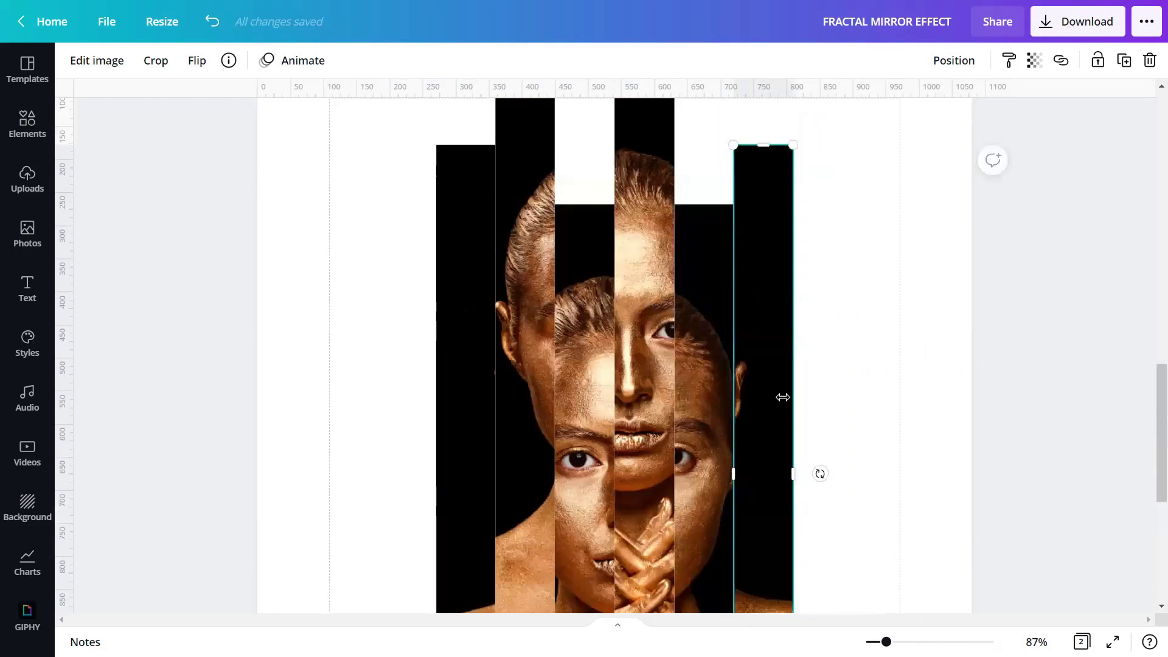
key("shift+Up")
key("shift+Up")
key("shift+Up")
key("shift+Up")
key("shift+Up")
key("shift+Up")
key("shift+Up")
key("shift+Up")
key("shift+Up")
key("shift+Up")
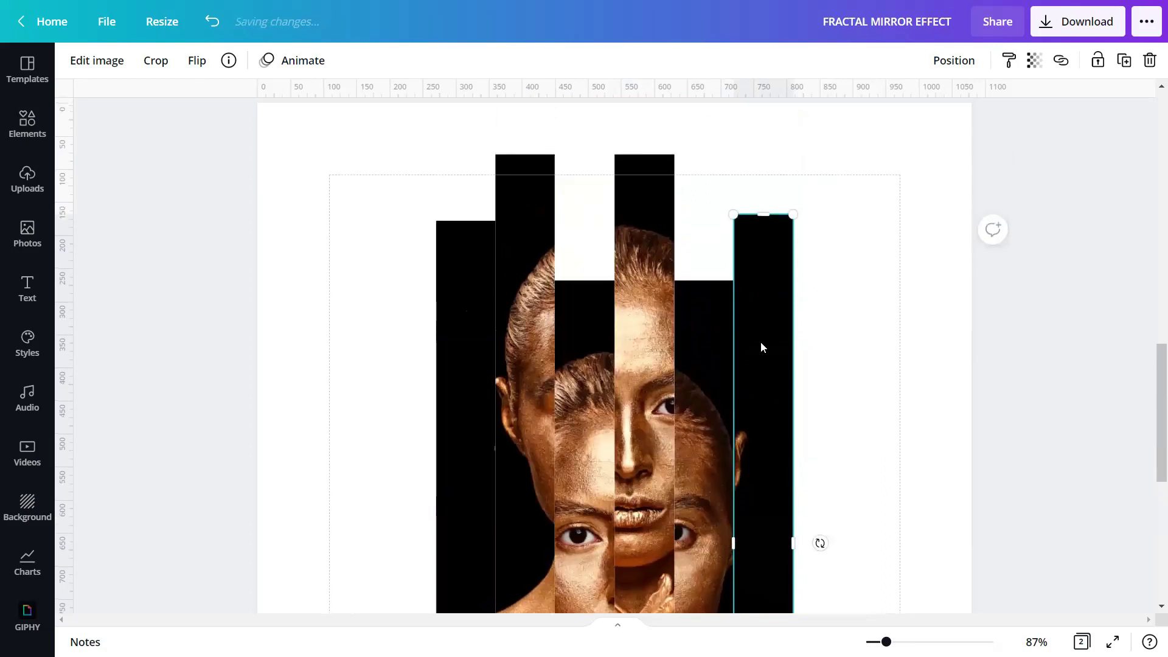
scroll(474, 394, "down", 6)
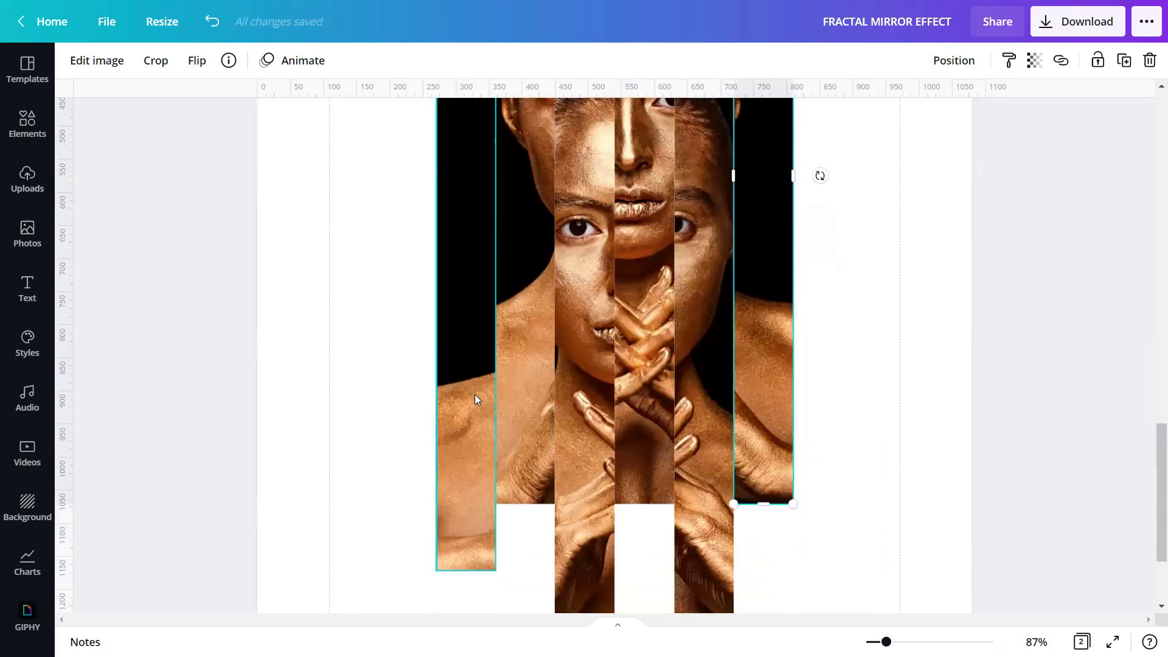
left_click(468, 366)
key("shift+Down")
key("shift+Down")
key("shift+Down")
key("shift+Down")
key("shift+Down")
key("shift+Down")
key("shift+Down")
key("shift+Down")
key("shift+Down")
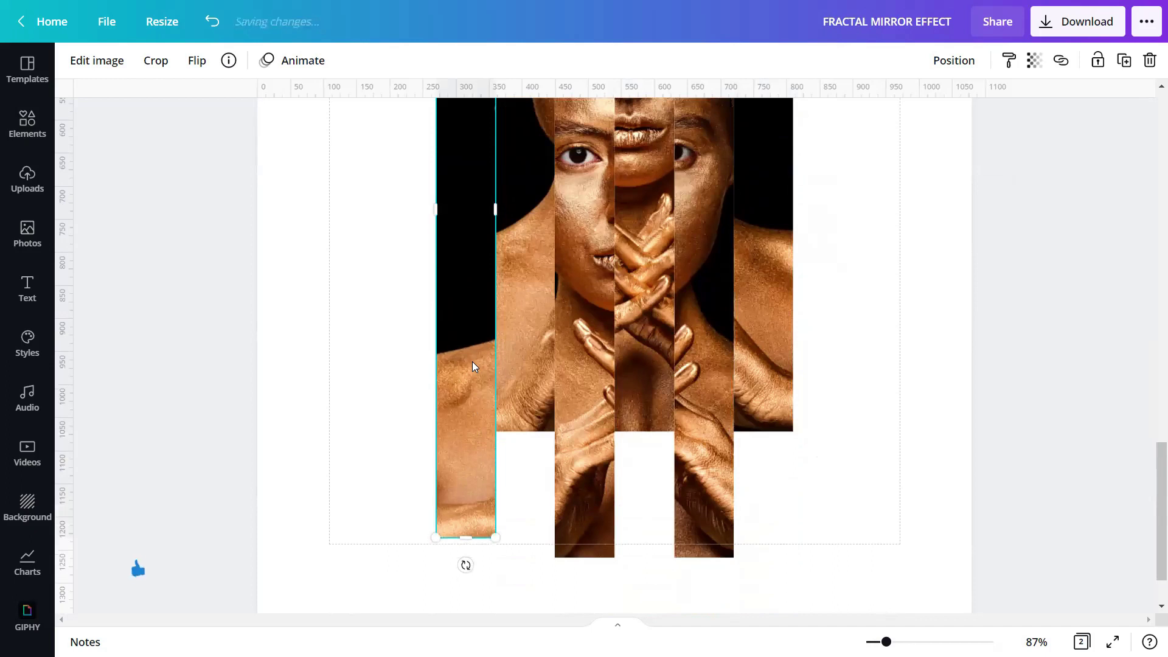
left_click_drag(886, 641, 877, 642)
scroll(1152, 392, "up", 3)
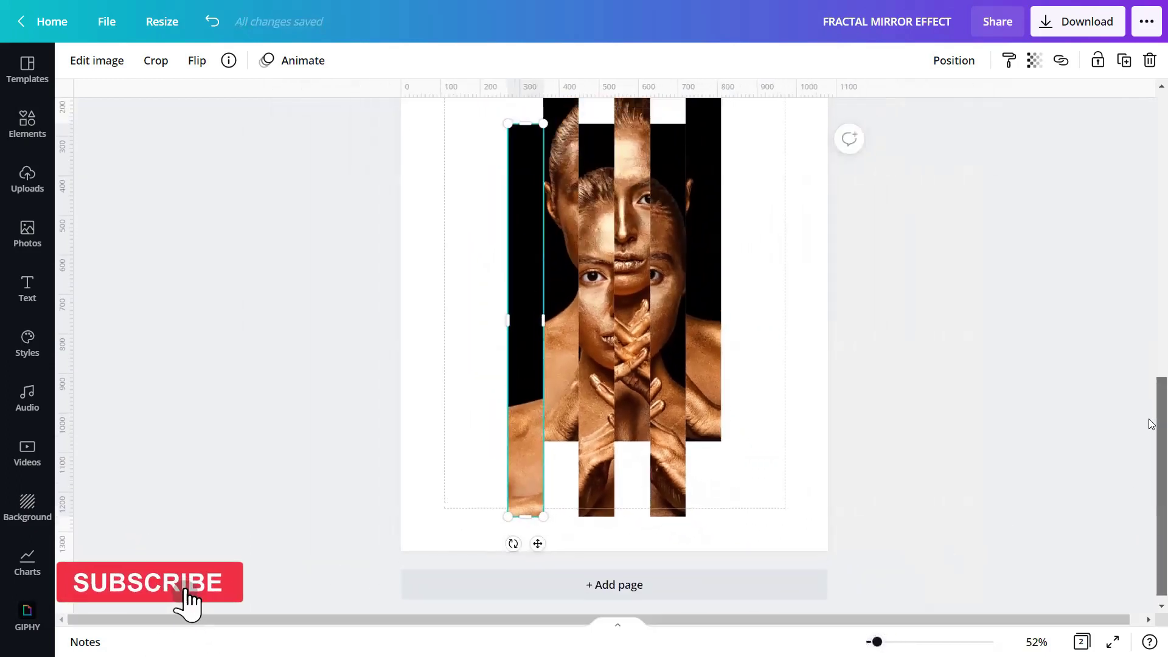
left_click(1152, 392)
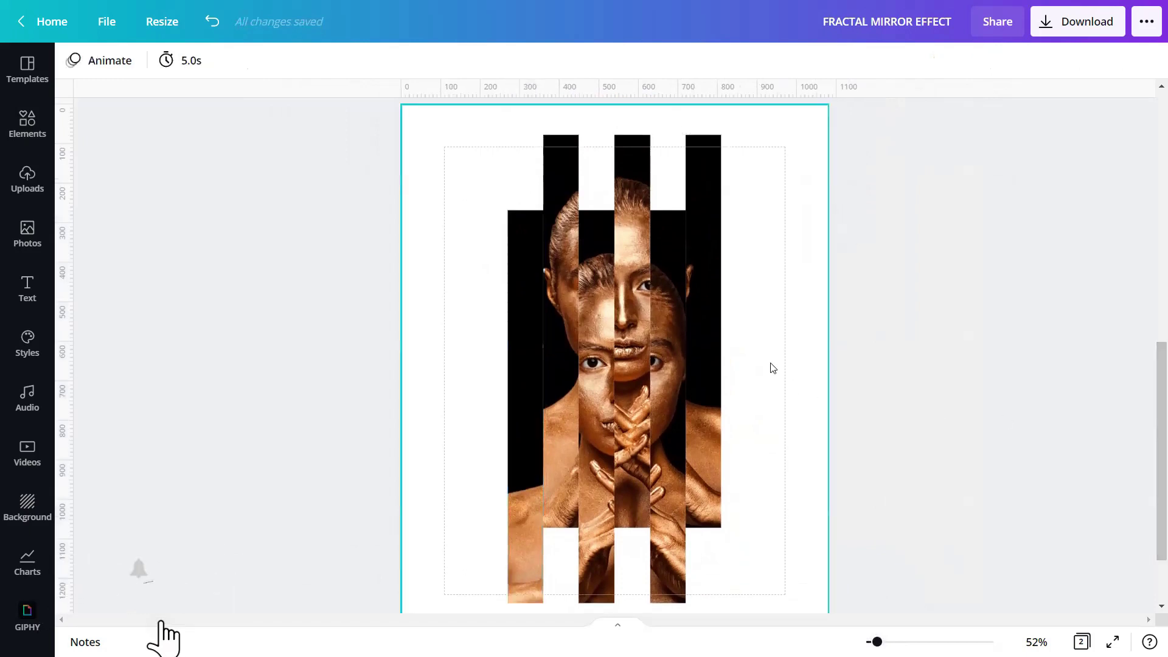
- Align all six strips to a common middle so the portrait reassembles
left_click_drag(773, 313, 446, 424)
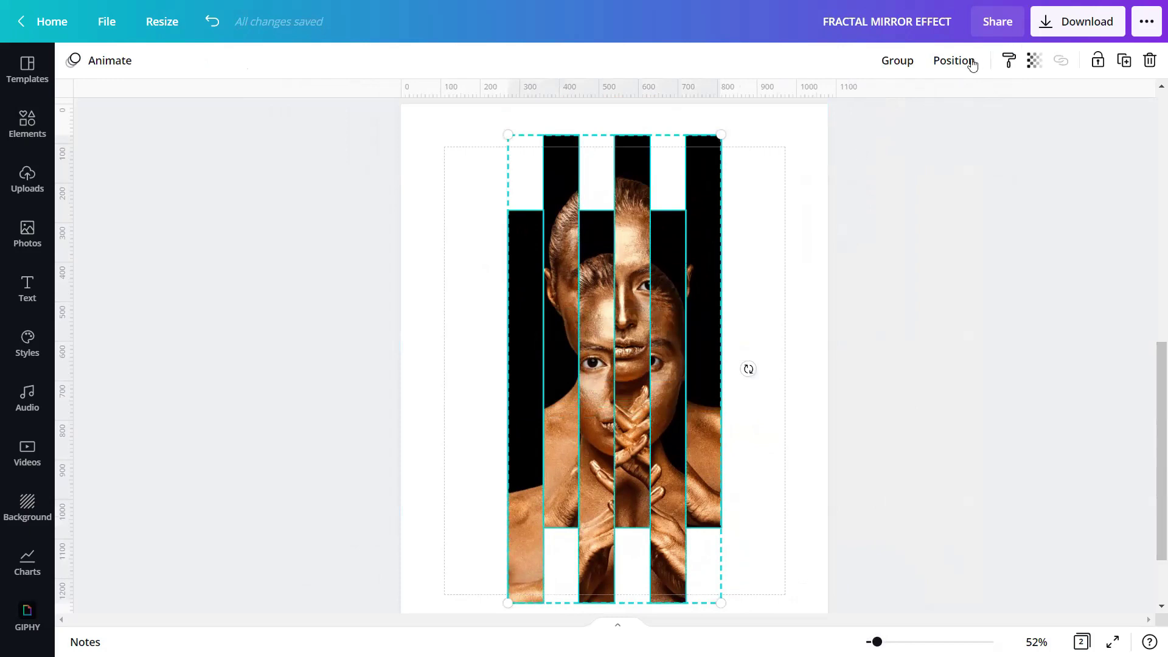
left_click(967, 62)
left_click(730, 231)
left_click(823, 482)
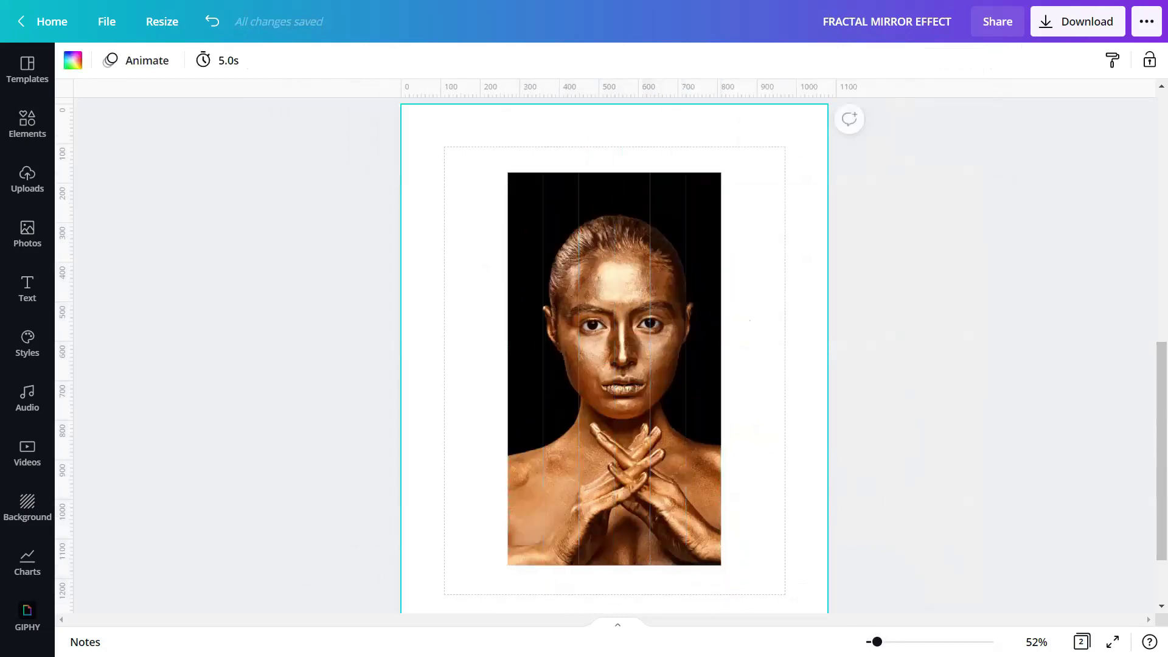
left_click_drag(876, 642, 889, 642)
scroll(819, 492, "down", 5)
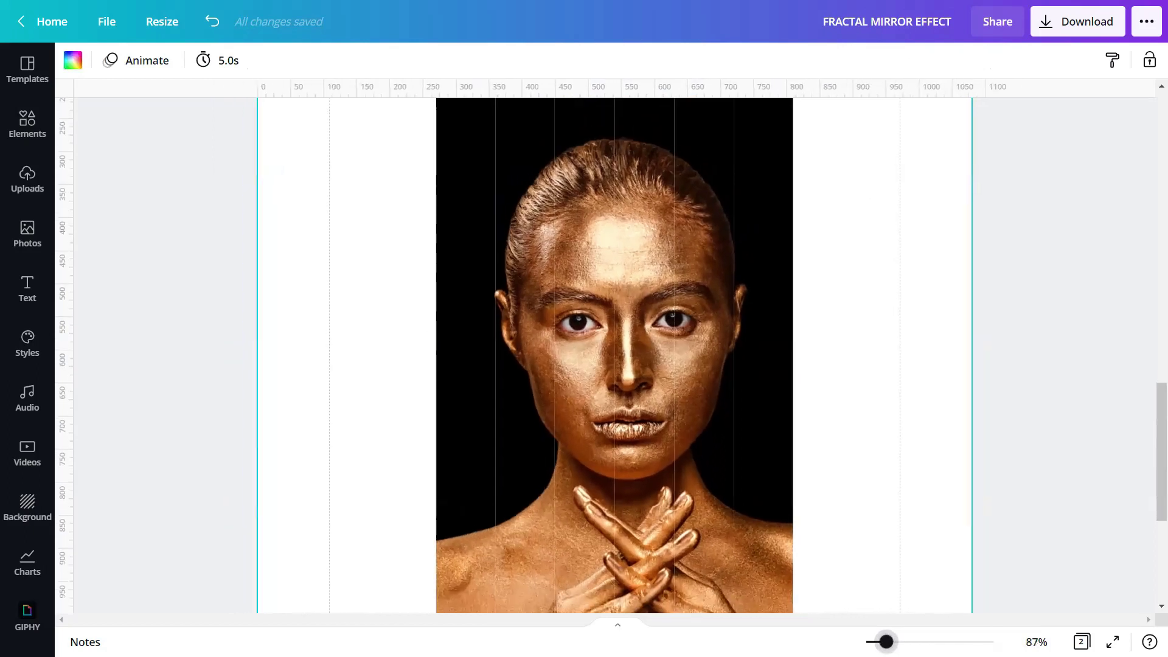
scroll(820, 492, "down", 10)
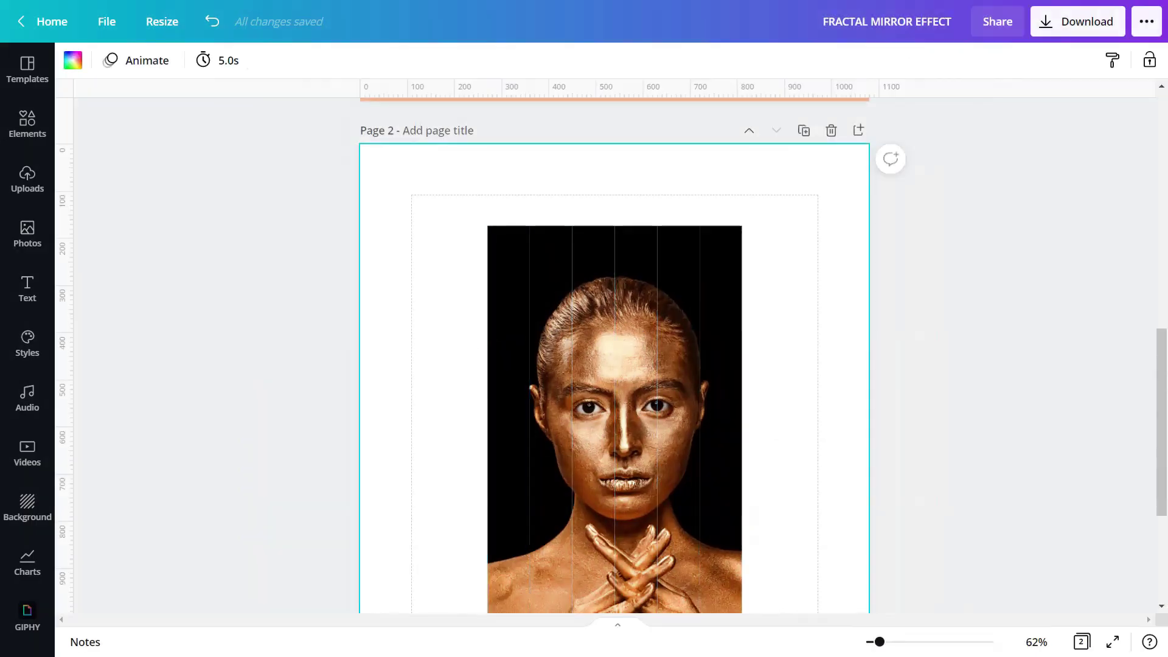
left_click_drag(880, 642, 890, 642)
scroll(870, 594, "down", 1)
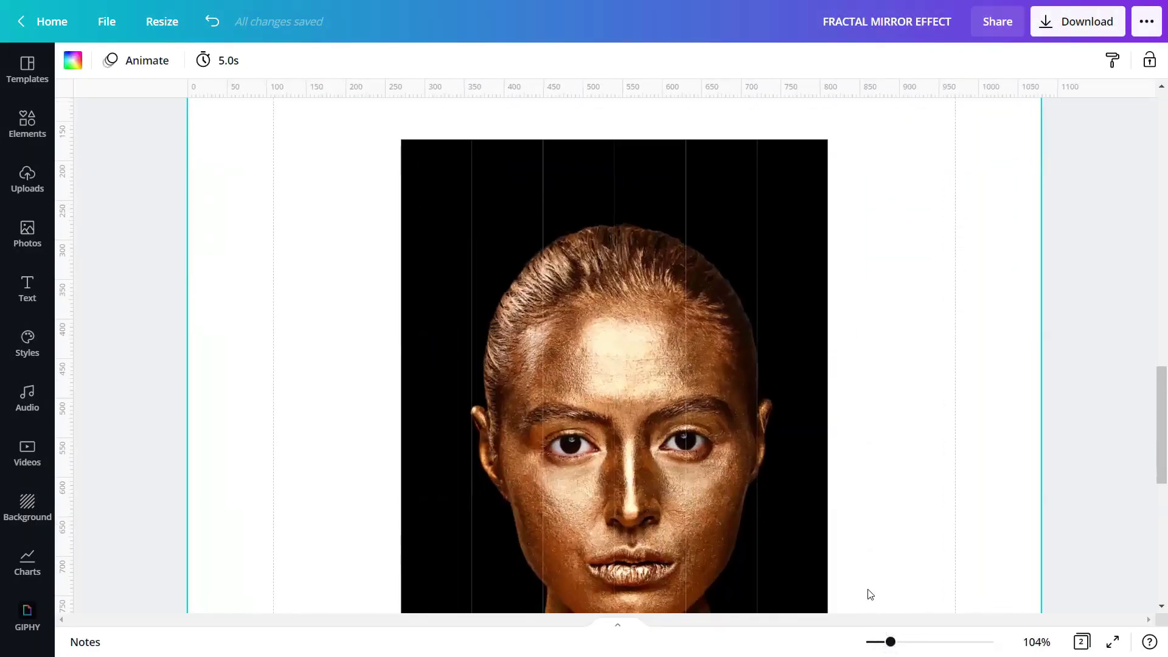
scroll(888, 572, "down", 3)
scroll(905, 543, "up", 4)
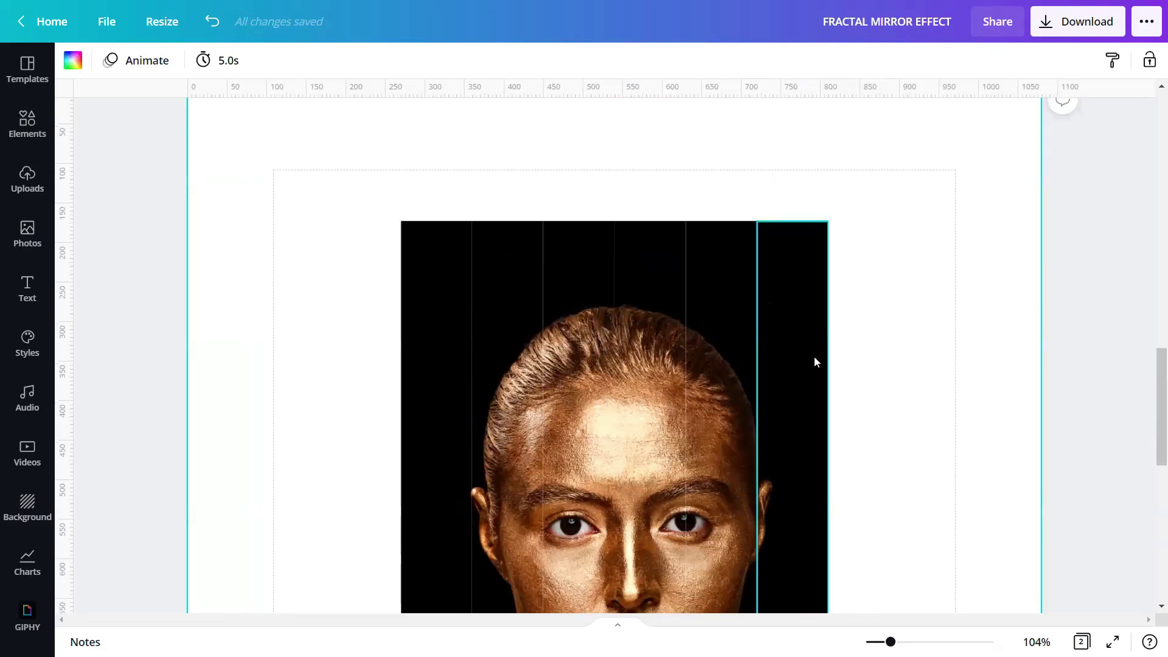
scroll(907, 558, "down", 4)
left_click_drag(891, 642, 878, 642)
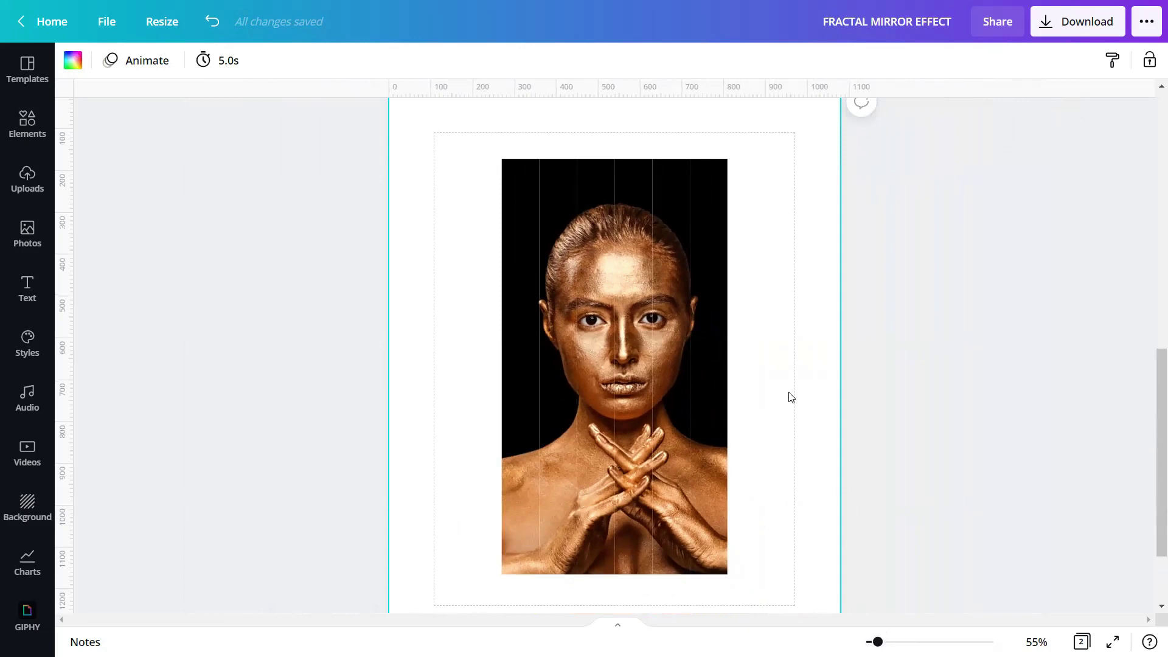
left_click(707, 394)
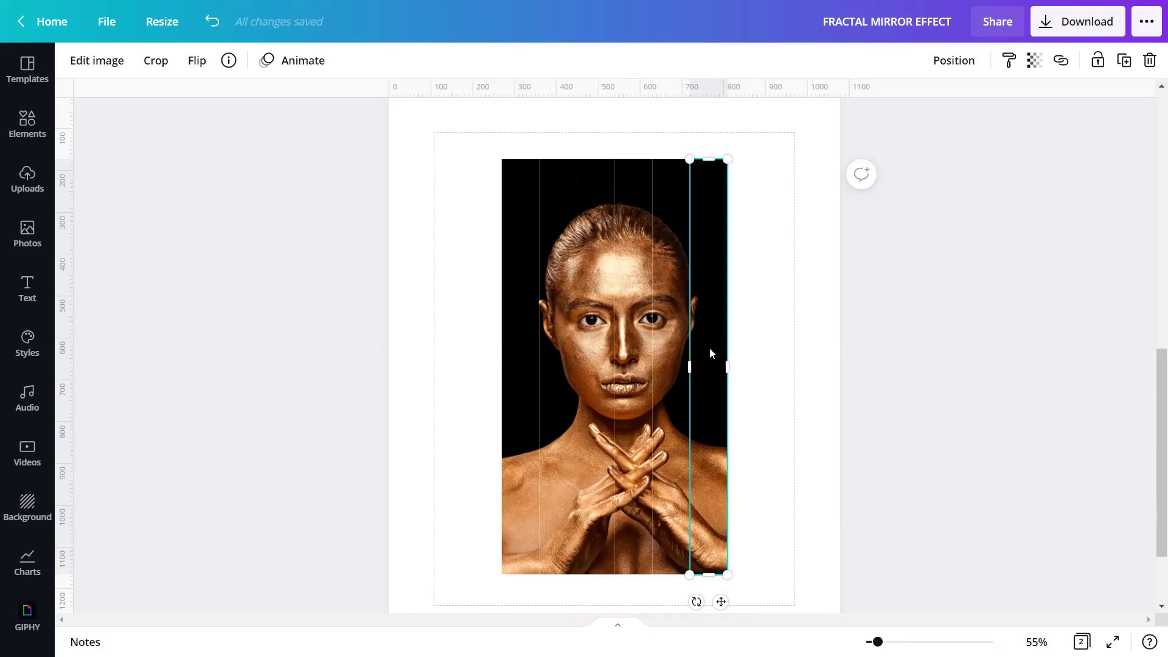
- Shift the rightmost strips progressively rightward to open gaps between them
key("shift+Right")
key("shift+Right")
key("shift+Right")
key("shift+Right")
key("shift+Right")
key("shift+Right")
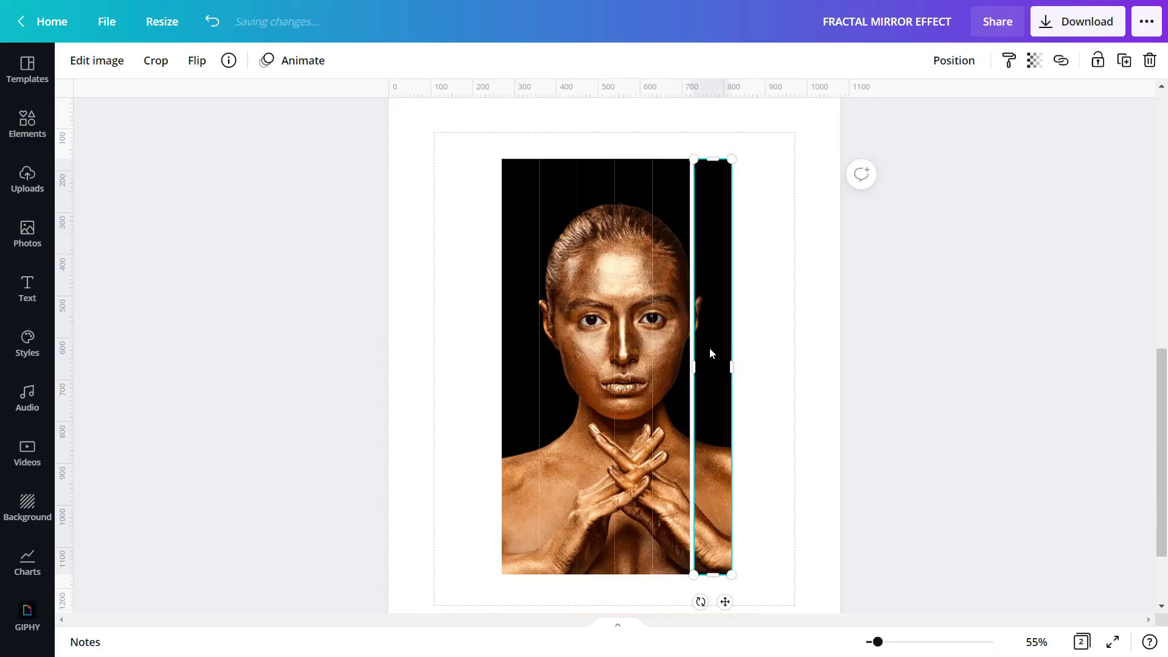
key("shift+Right")
key("shift+Right")
key("shift+Right")
key("shift+Right")
key("shift+Right")
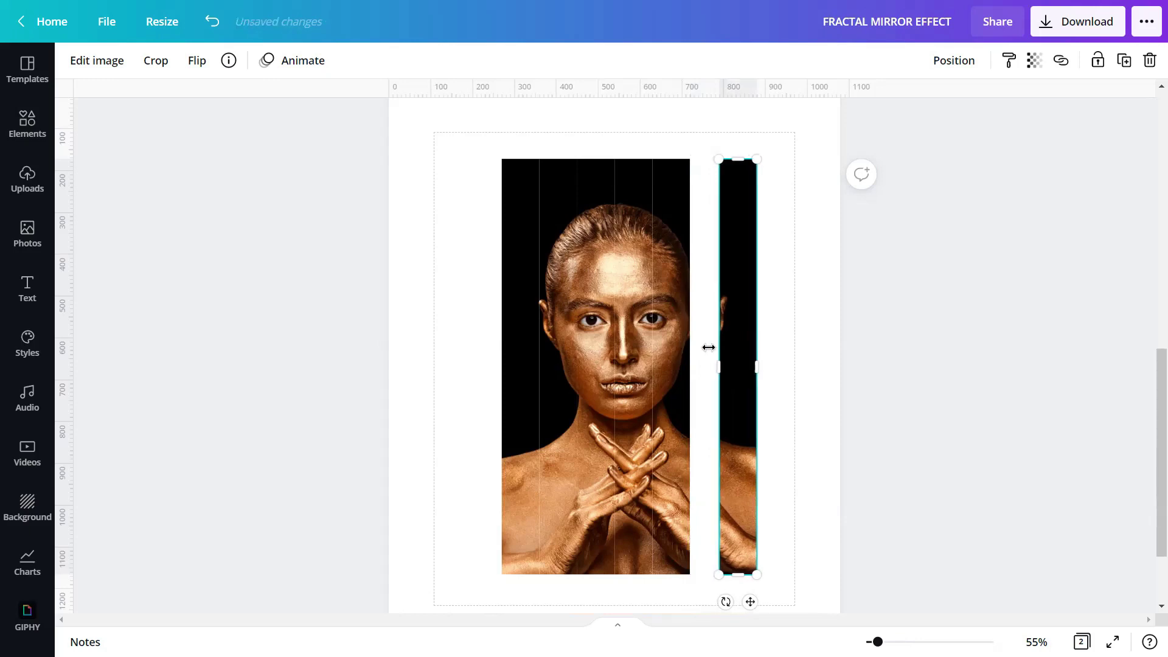
left_click_drag(828, 250, 660, 282)
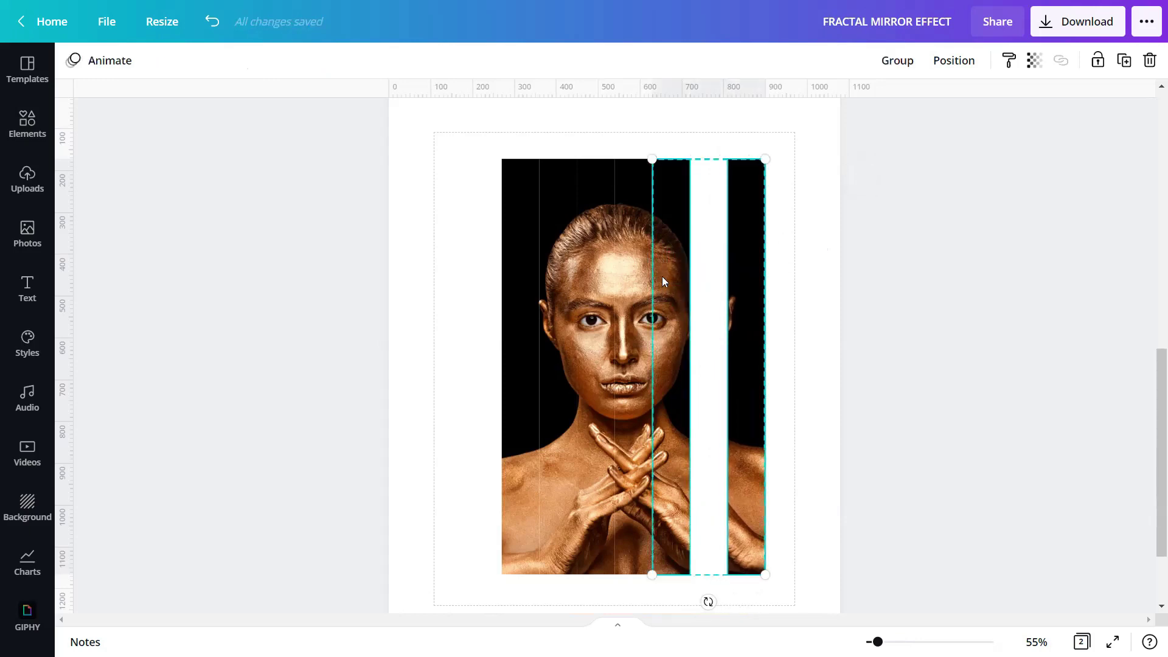
key("shift+Right")
key("shift+Right")
key("shift+Right")
key("shift+Right")
key("shift+Right")
key("shift+Right")
key("shift+Right")
key("shift+Right")
key("shift+Right")
key("shift+Right")
key("shift+Right")
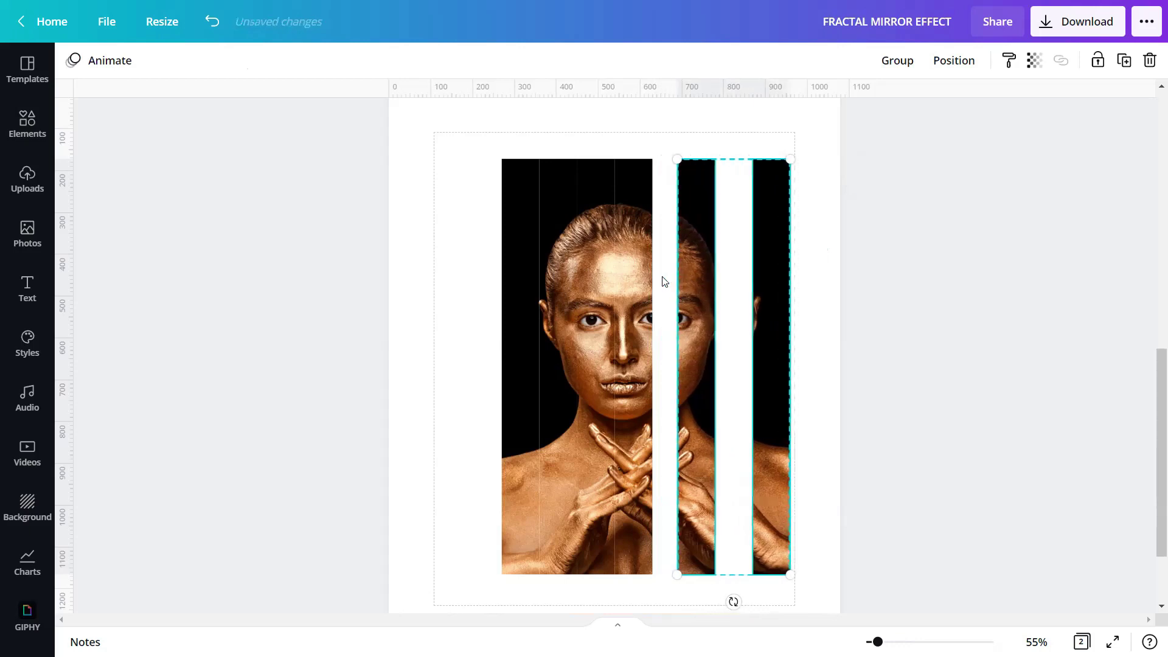
left_click_drag(829, 311, 637, 358)
key("shift+Right")
key("shift+Right")
key("shift+Right")
key("shift+Right")
key("shift+Right")
key("shift+Right")
key("shift+Right")
key("shift+Right")
key("shift+Right")
key("shift+Right")
key("shift+Right")
- Move the two leftmost strips left, then the leftmost further, opening gaps
left_click_drag(476, 330, 554, 372)
key("shift+Left")
key("shift+Left")
key("shift+Left")
key("shift+Left")
key("shift+Left")
key("shift+Left")
key("shift+Left")
key("shift+Left")
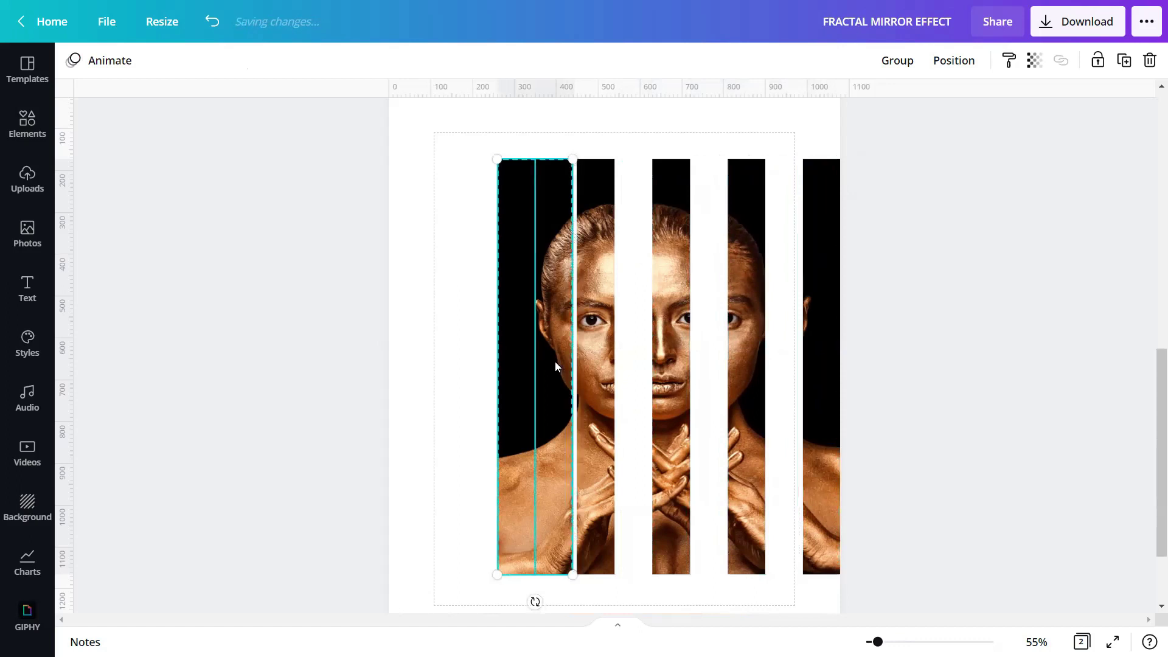
key("shift+Left")
key("shift+Left")
key("shift+Left")
key("shift+Left")
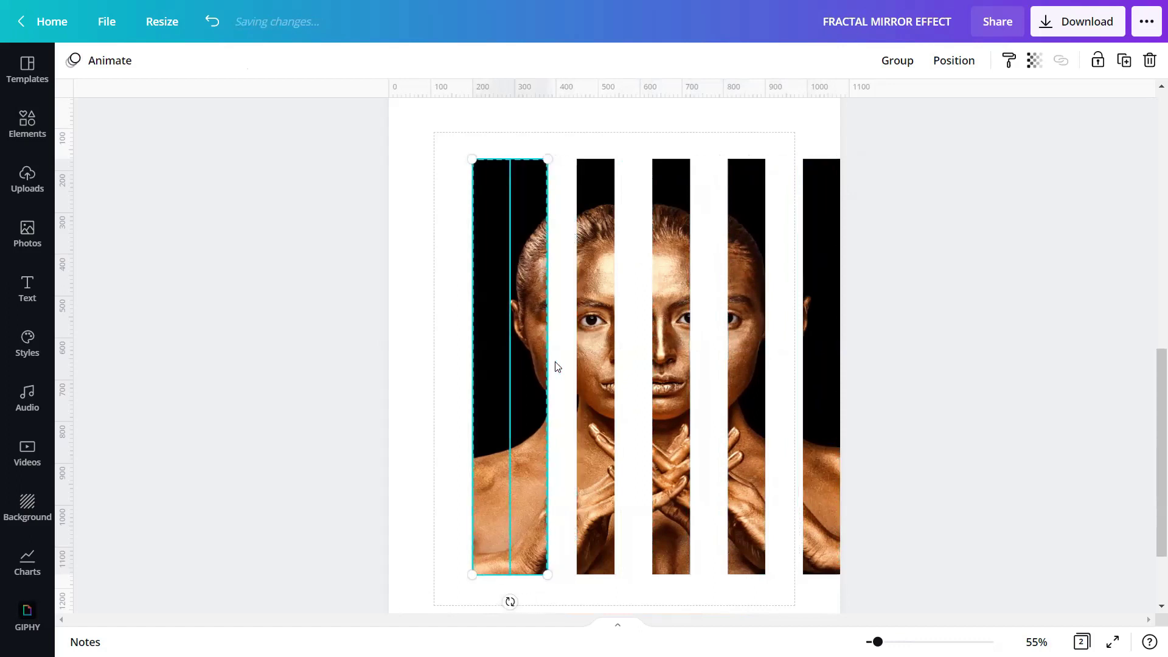
left_click(476, 337)
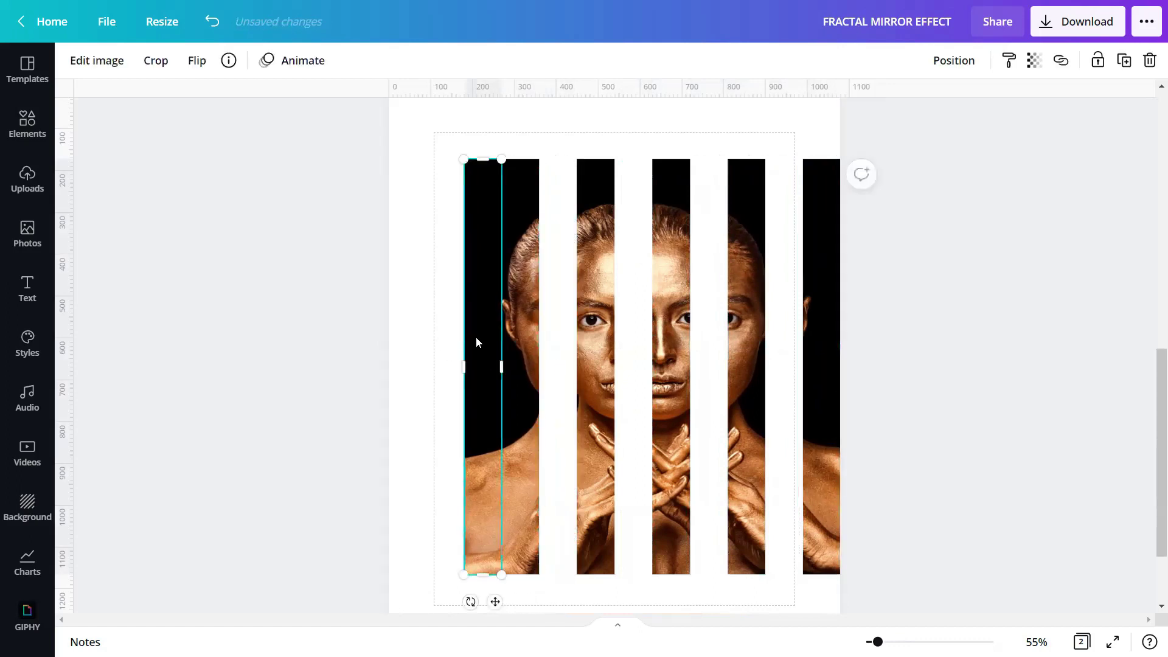
key("shift+Left")
key("shift+Left")
key("shift+Left")
key("shift+Left")
key("shift+Left")
key("shift+Left")
key("shift+Left")
key("shift+Left")
key("shift+Left")
key("shift+Left")
key("shift+Left")
key("shift+Left")
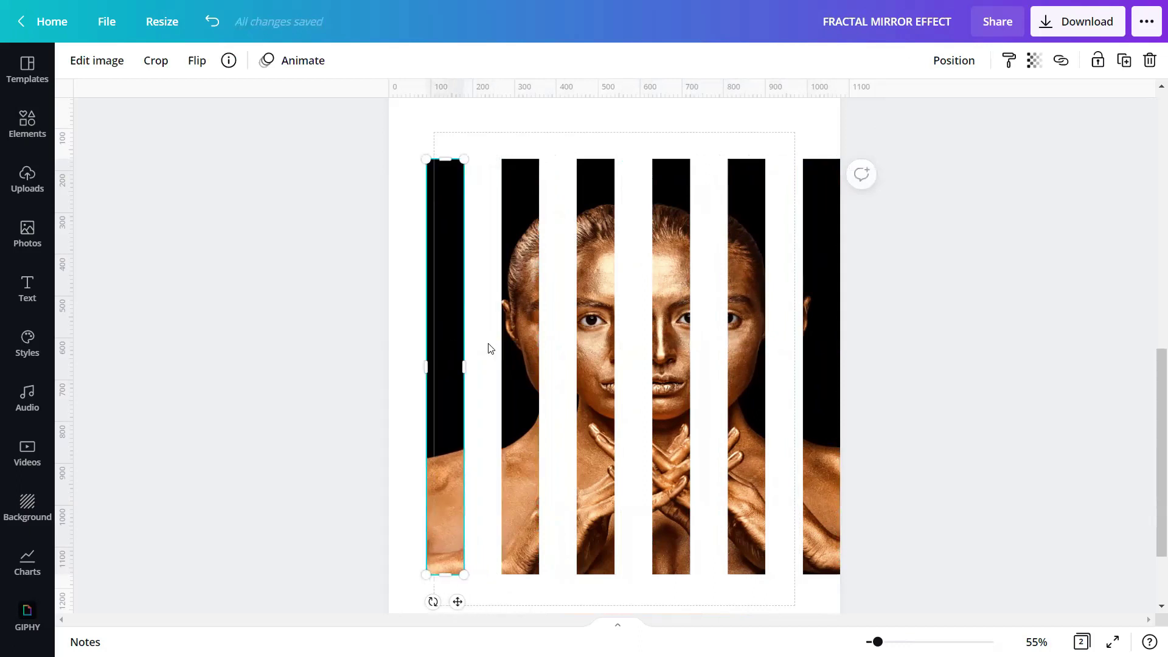
left_click(365, 331)
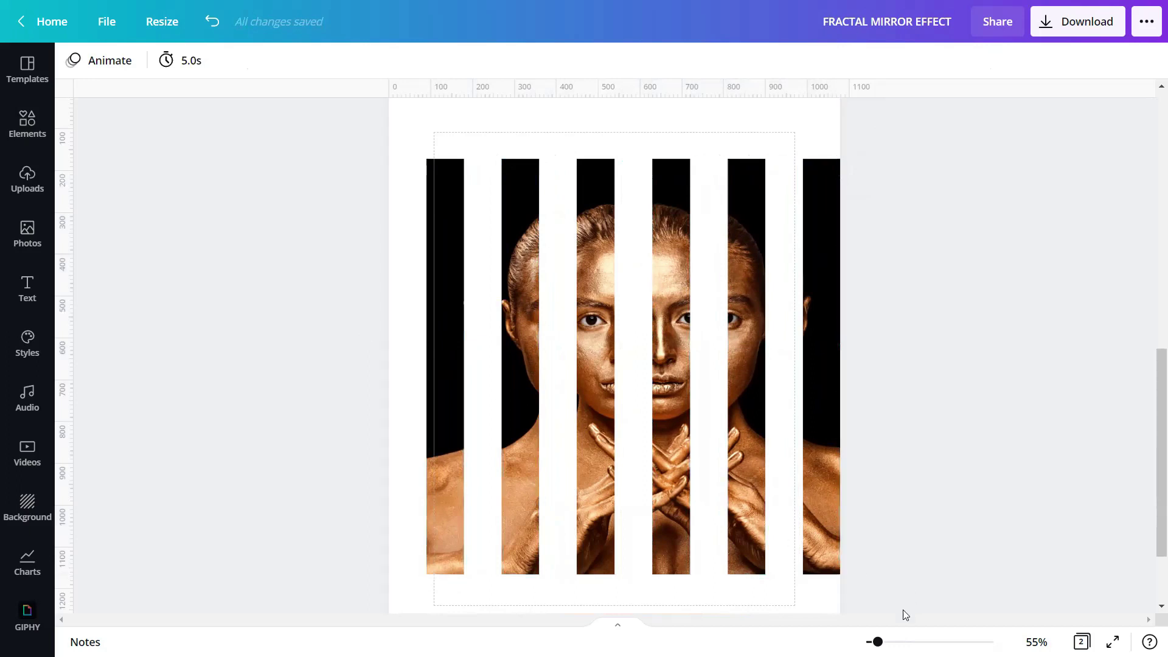
left_click_drag(878, 642, 883, 642)
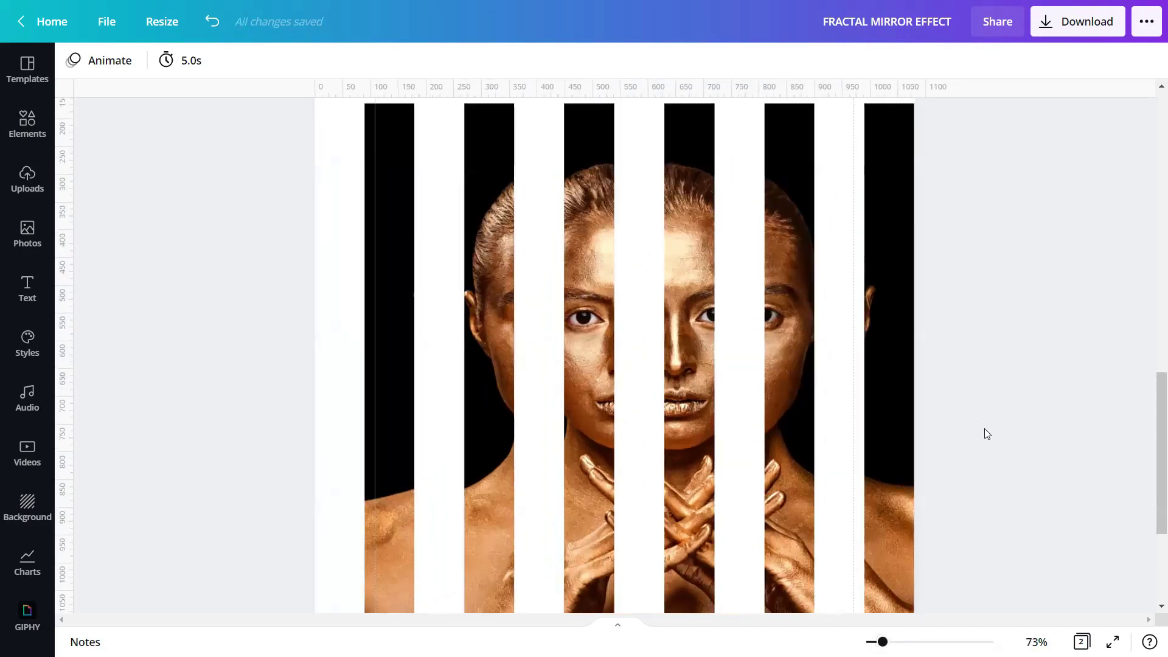
- Even out the strip gaps using the 90 spacing guides and select all six strips
scroll(983, 432, "up", 1)
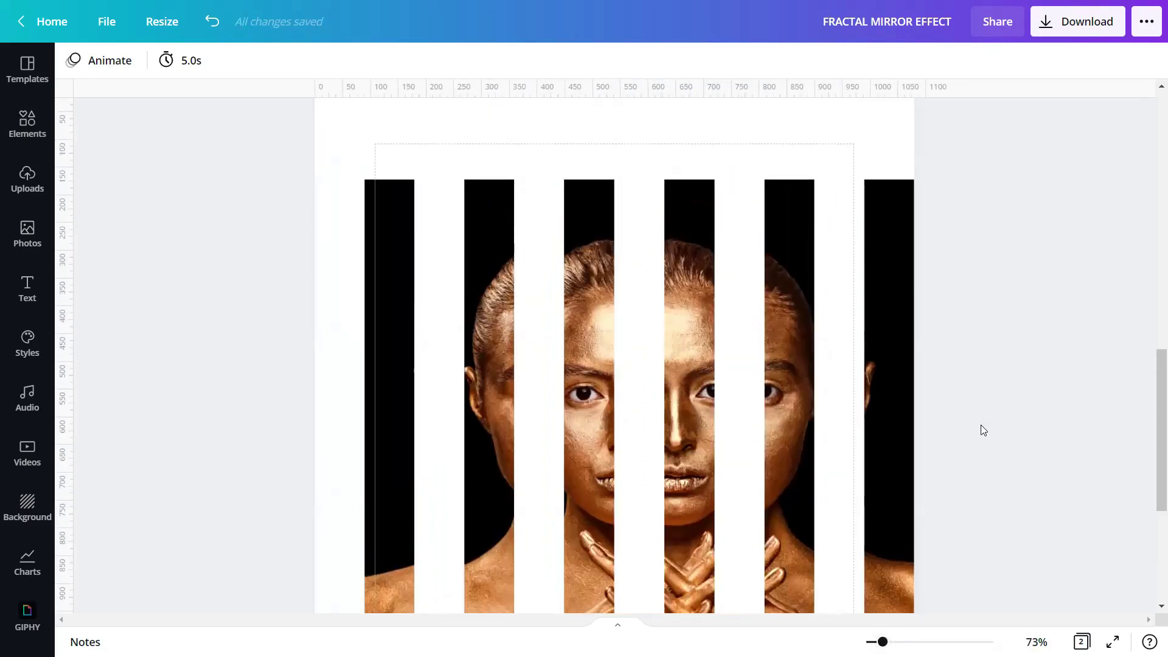
scroll(982, 430, "down", 2)
left_click(397, 296)
scroll(397, 291, "up", 2)
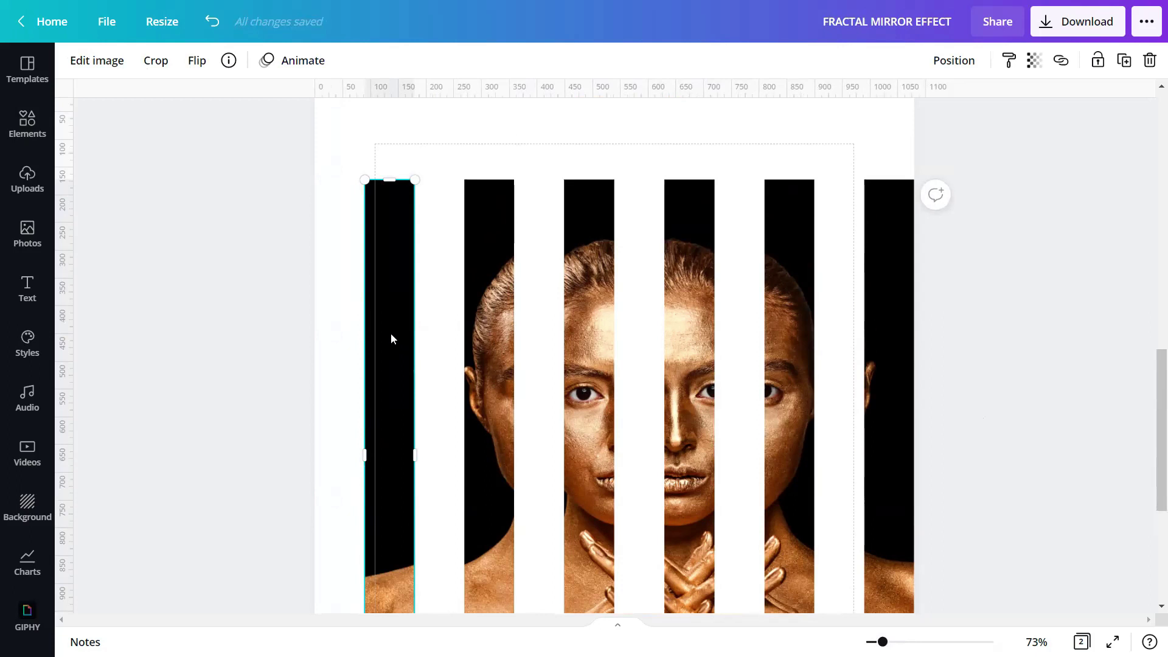
scroll(391, 334, "up", 3)
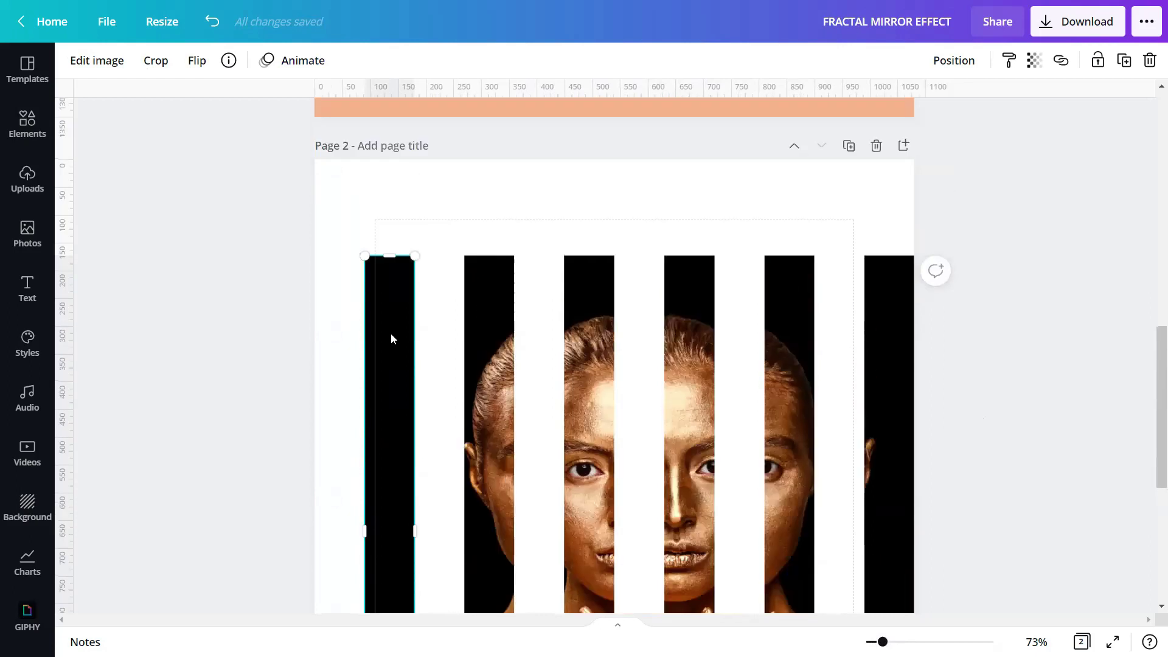
scroll(390, 333, "down", 5)
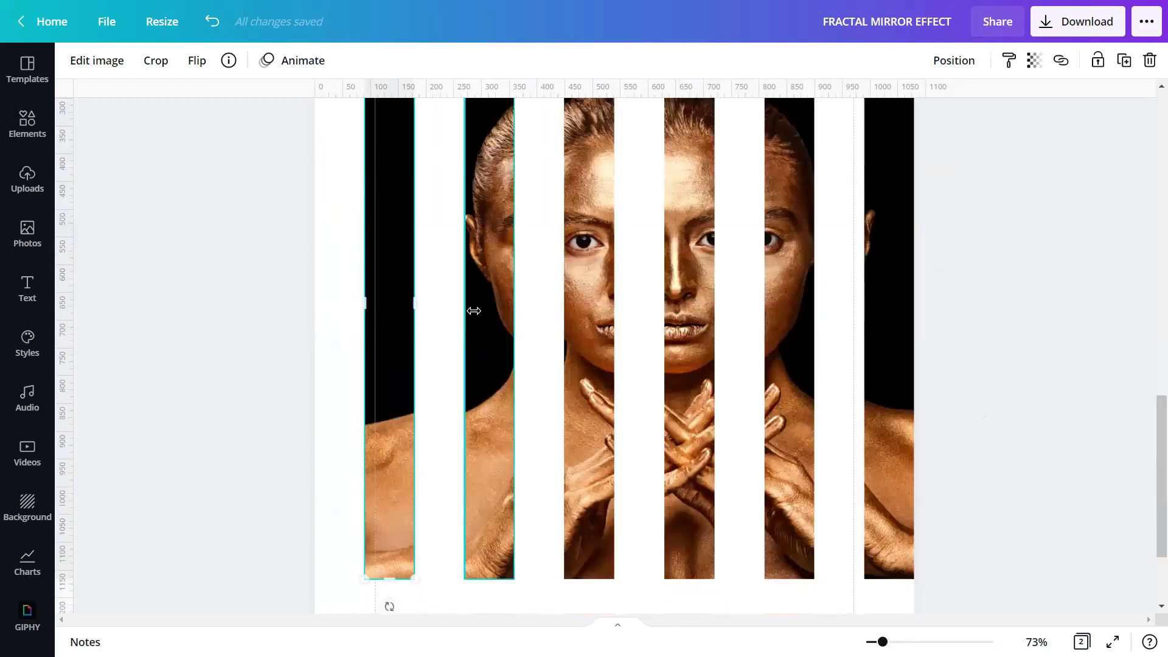
left_click_drag(582, 312, 779, 304)
left_click_drag(870, 304, 876, 304)
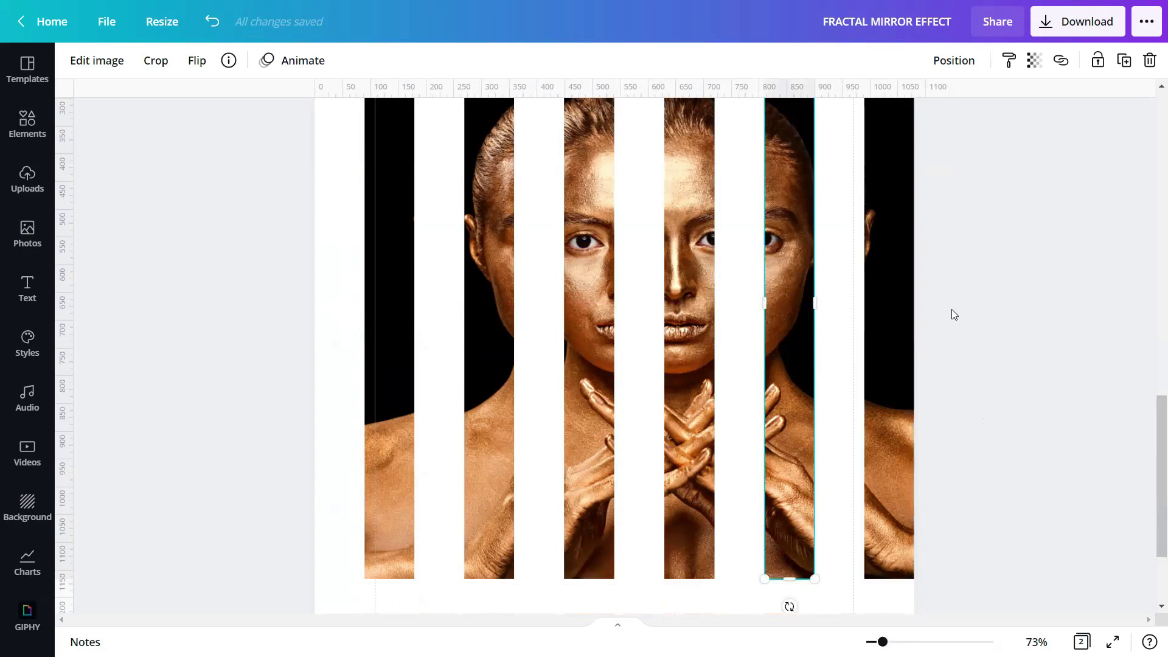
scroll(951, 310, "up", 3)
left_click_drag(947, 305, 359, 331)
- Group the six strips, align the group to page Middle and Center, and reselect it
left_click(889, 68)
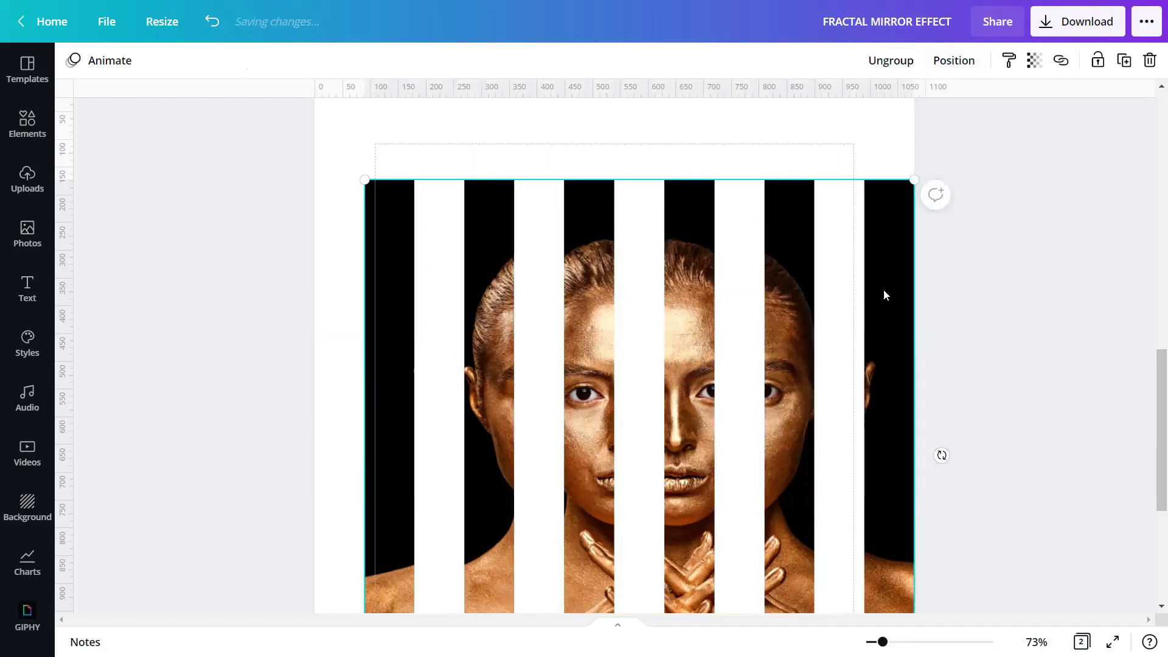
left_click(945, 66)
left_click(753, 203)
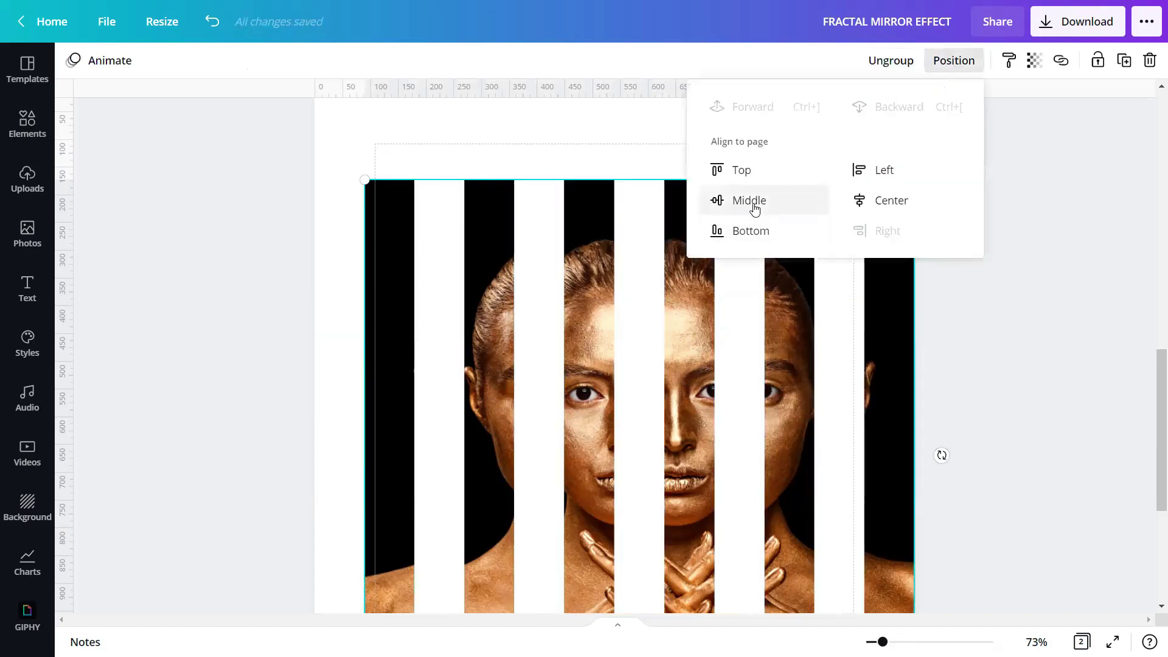
left_click(892, 200)
left_click(947, 379)
left_click_drag(883, 642, 881, 642)
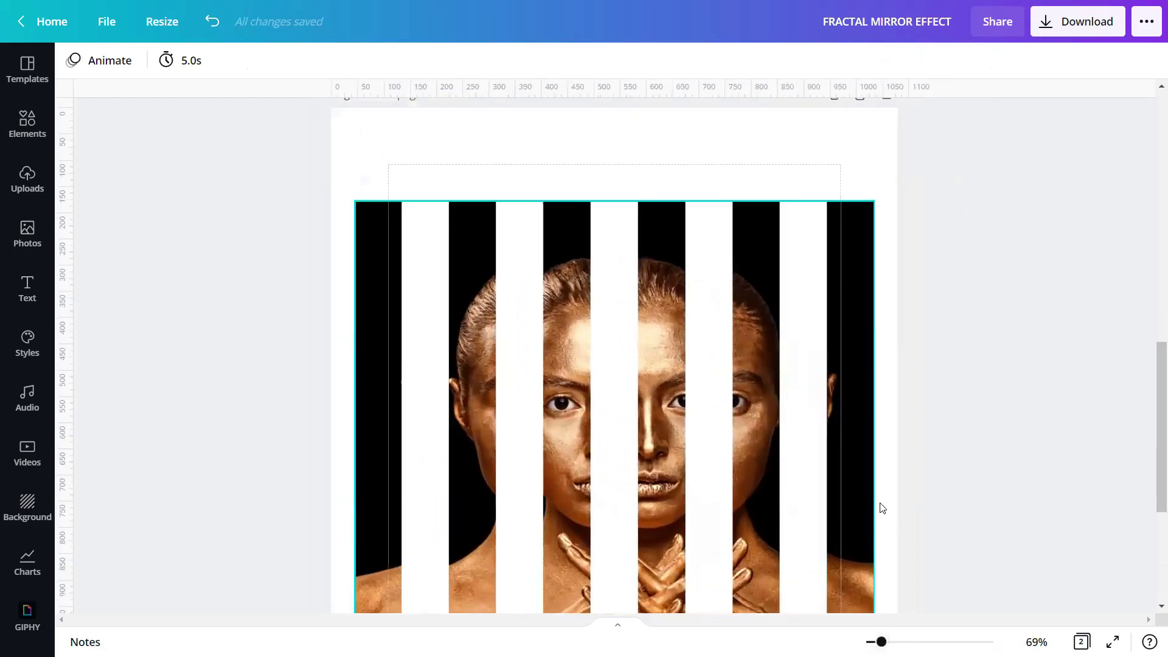
scroll(907, 421, "down", 3)
scroll(909, 421, "up", 2)
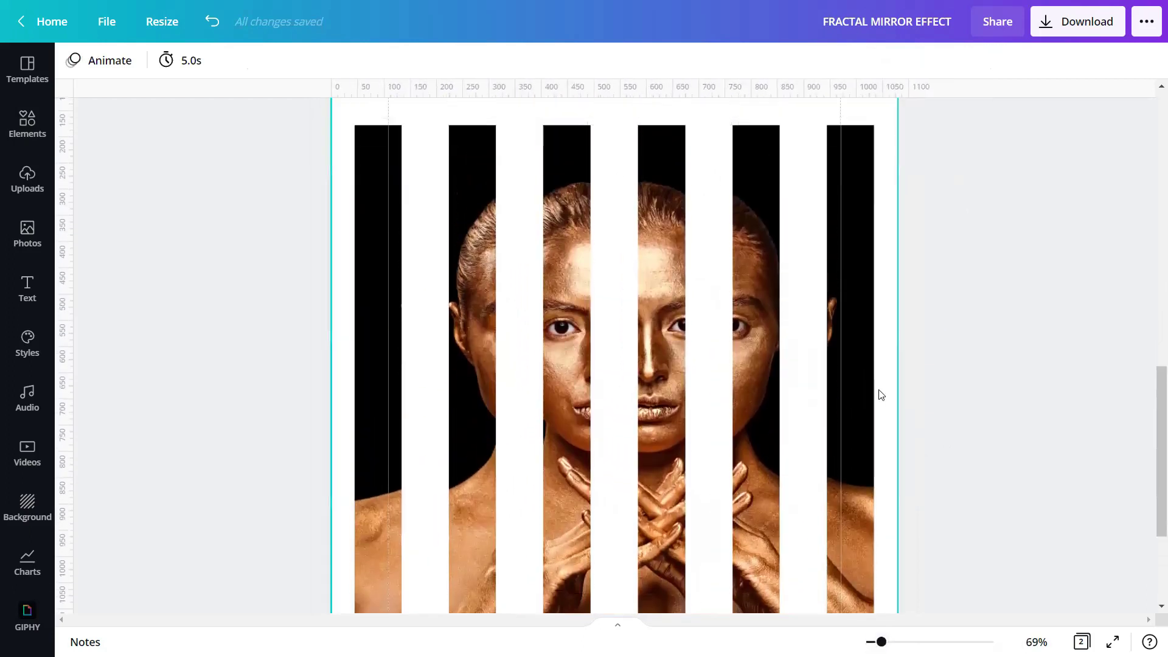
left_click(796, 310)
left_click(1124, 62)
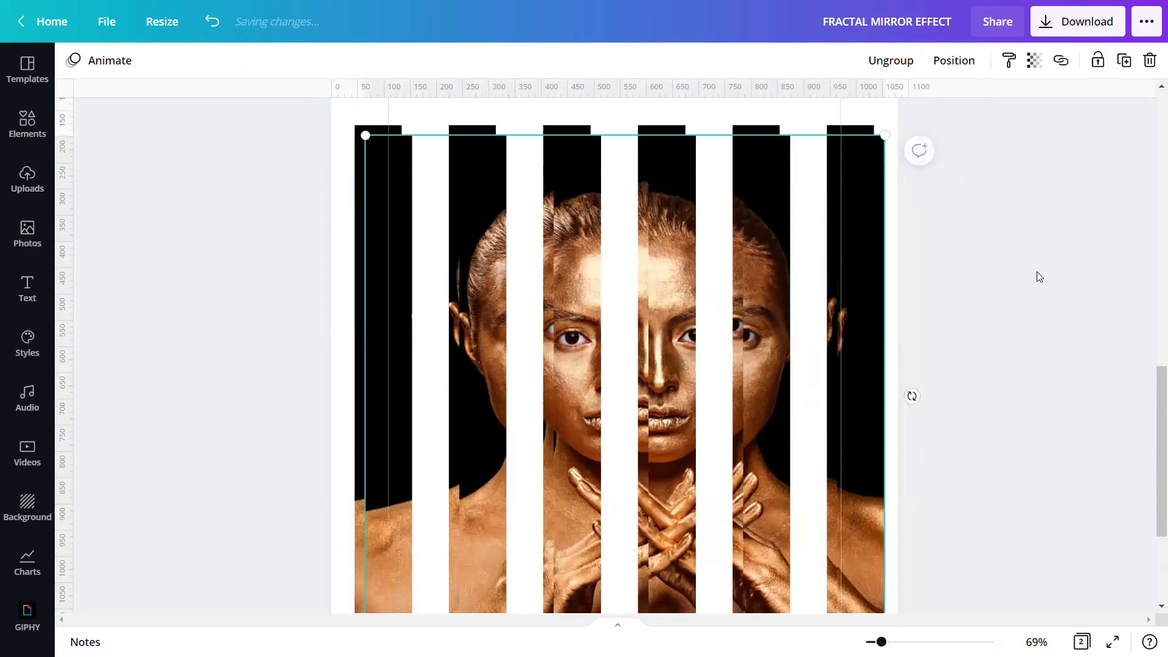
left_click_drag(724, 314, 658, 381)
left_click_drag(756, 363, 758, 337)
key("Left")
key("Left")
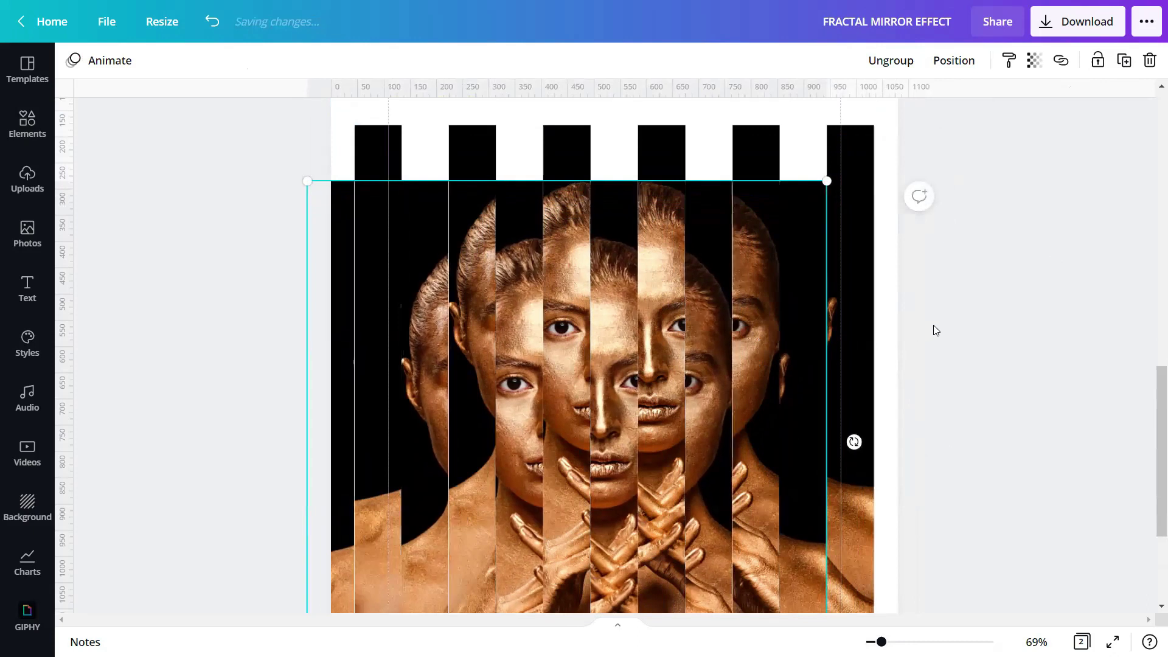
left_click(942, 286)
scroll(900, 301, "down", 2)
left_click(769, 319)
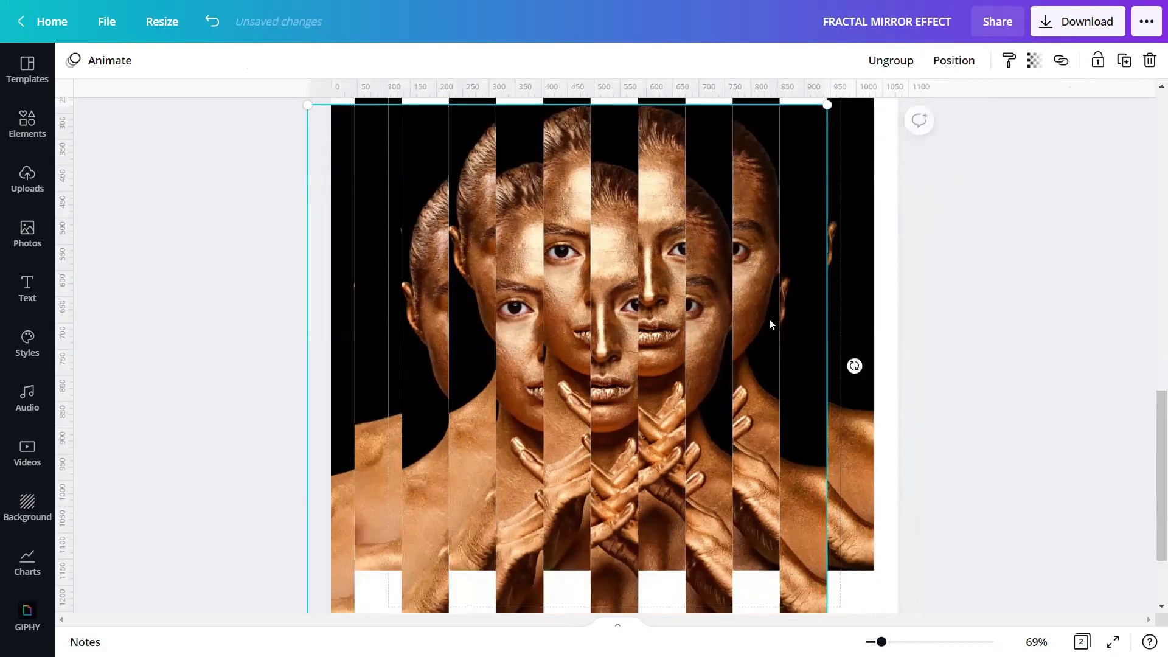
left_click(904, 356)
scroll(898, 341, "down", 2)
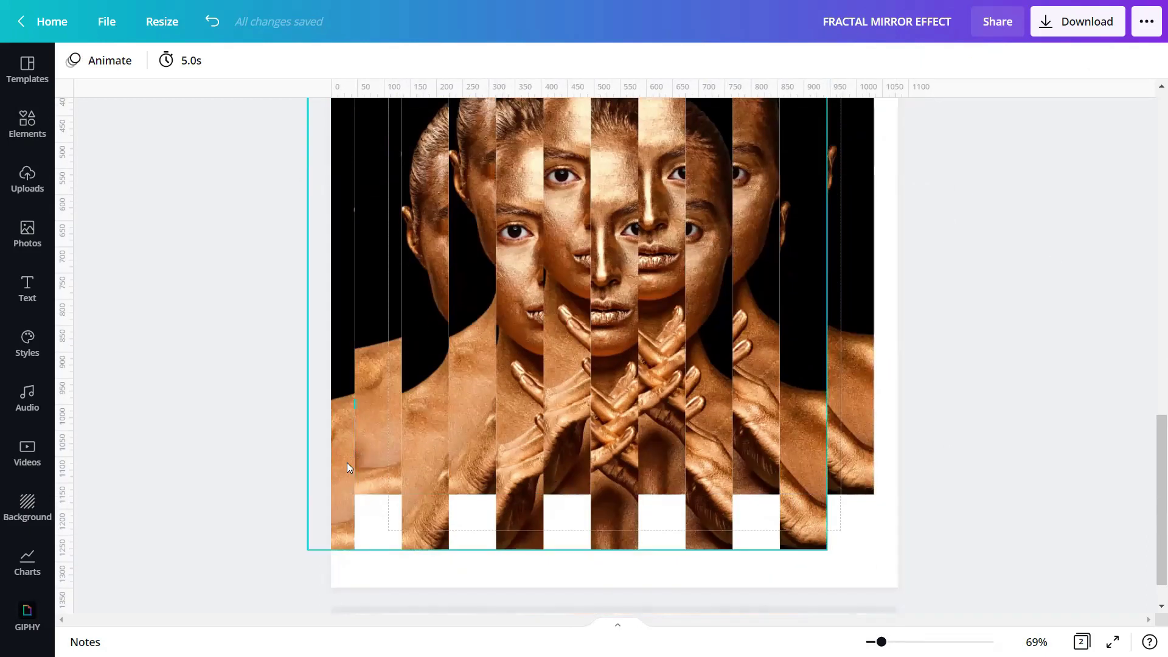
left_click_drag(273, 371, 822, 396)
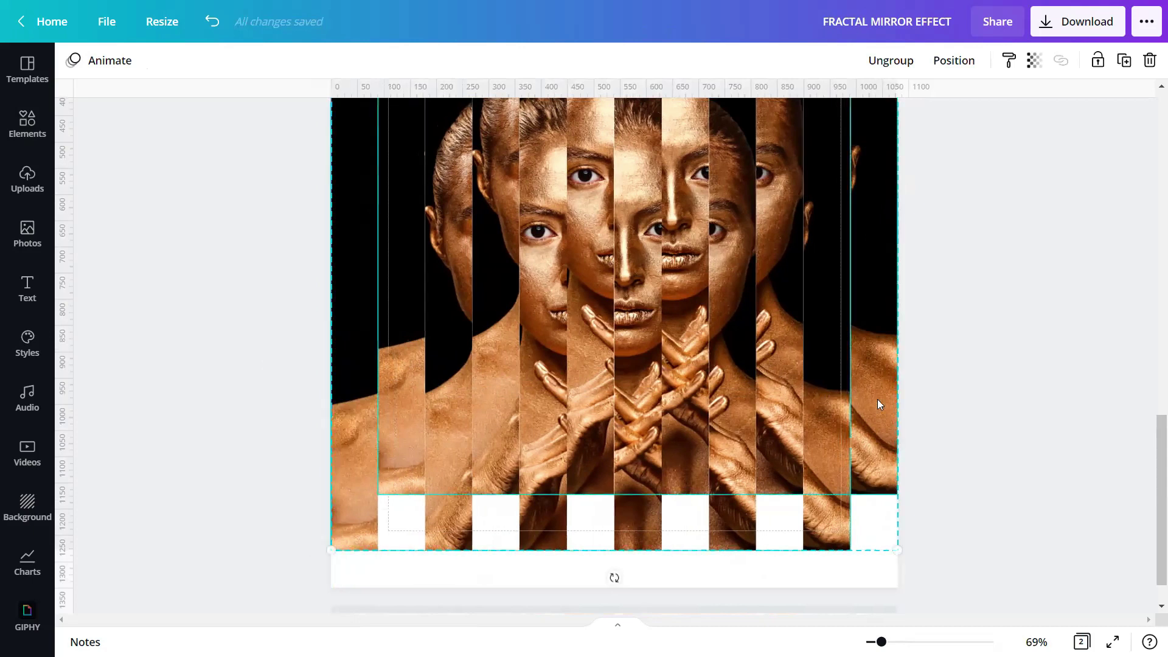
left_click(985, 407)
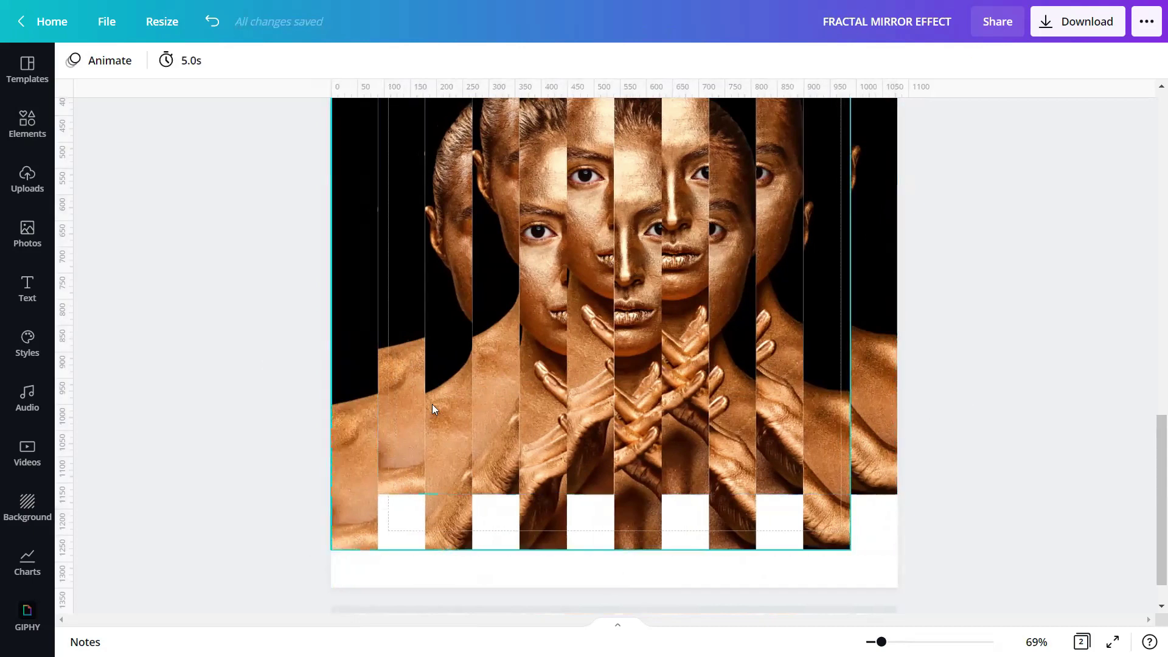
scroll(349, 410, "up", 3)
scroll(349, 409, "down", 4)
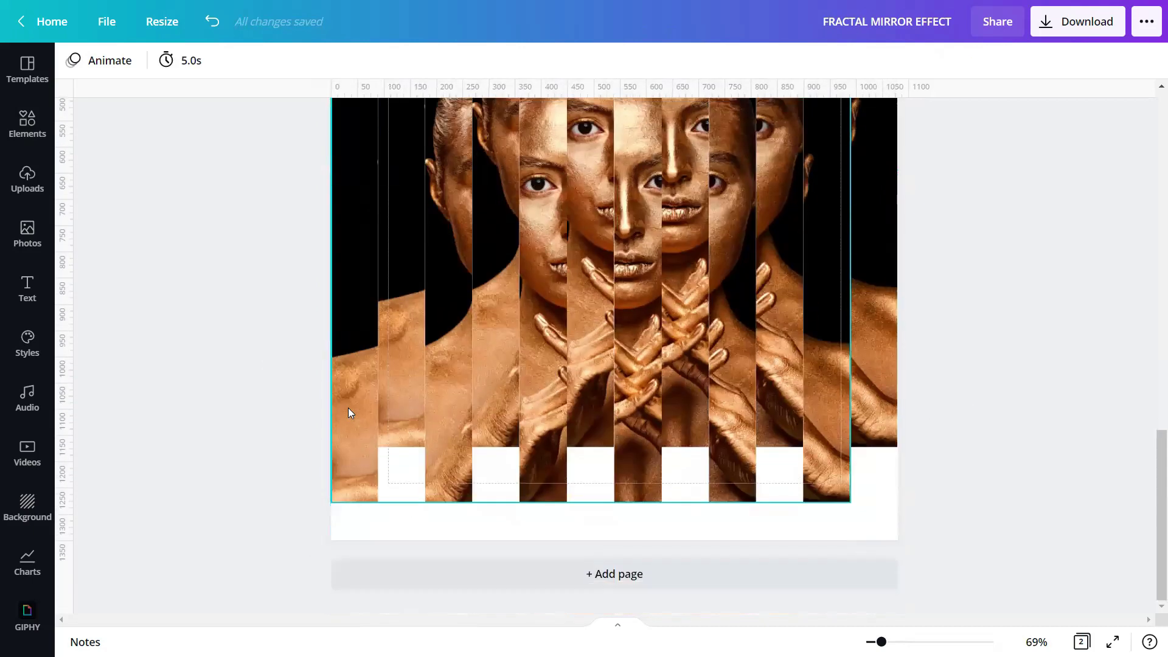
left_click(350, 407)
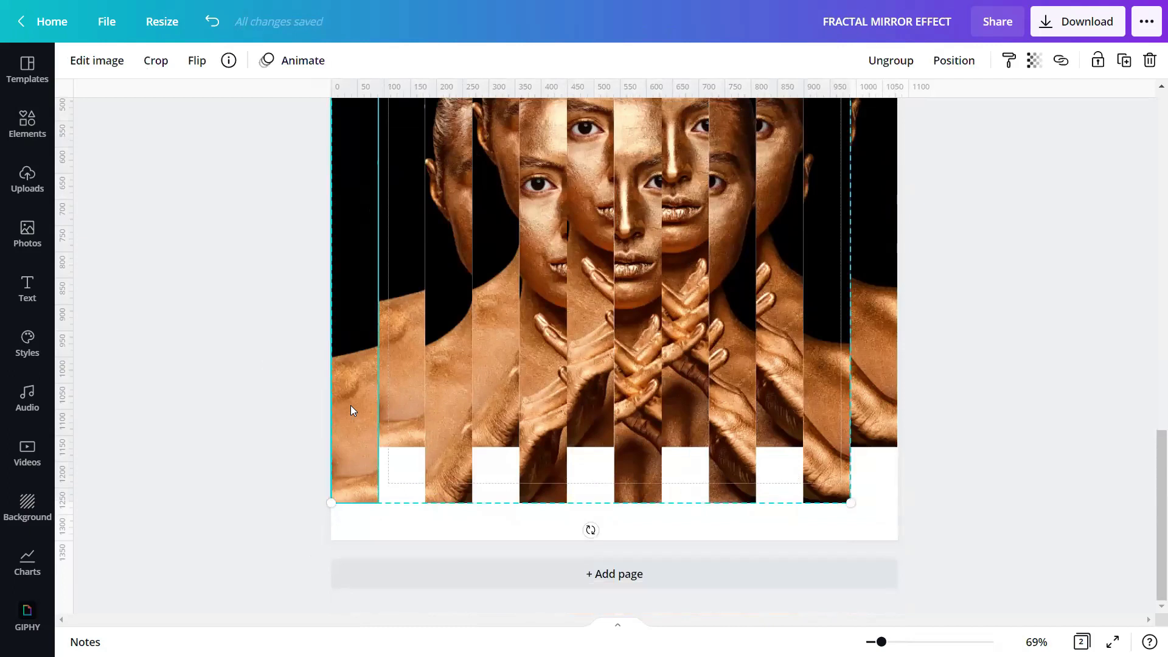
scroll(350, 405, "up", 3)
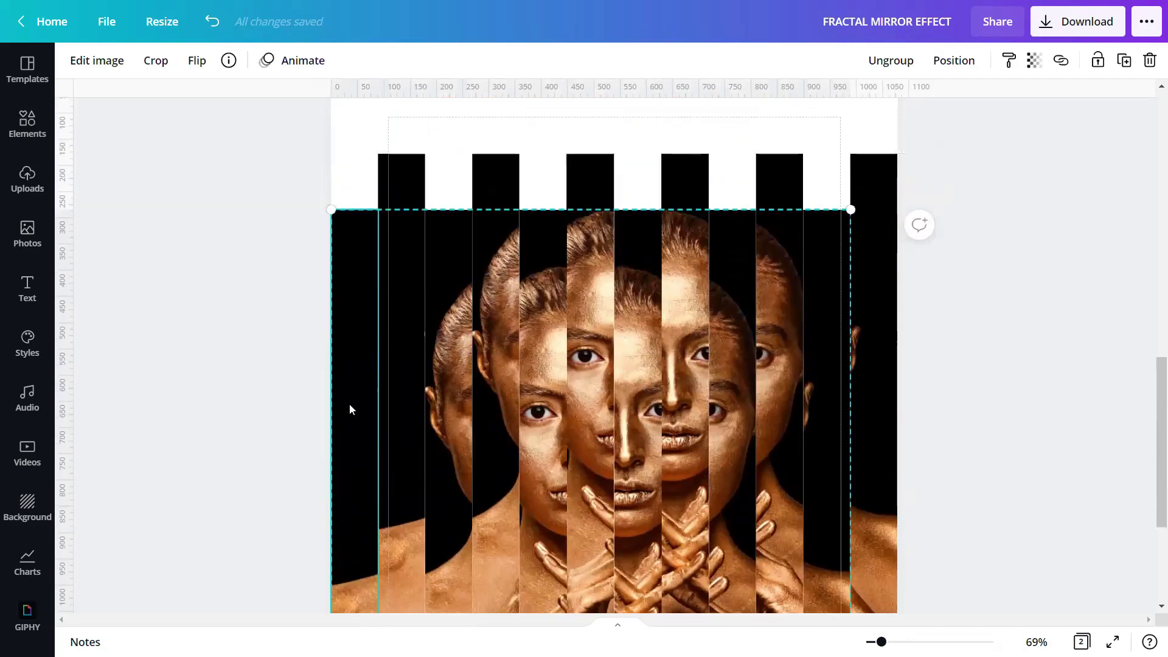
scroll(349, 404, "down", 1)
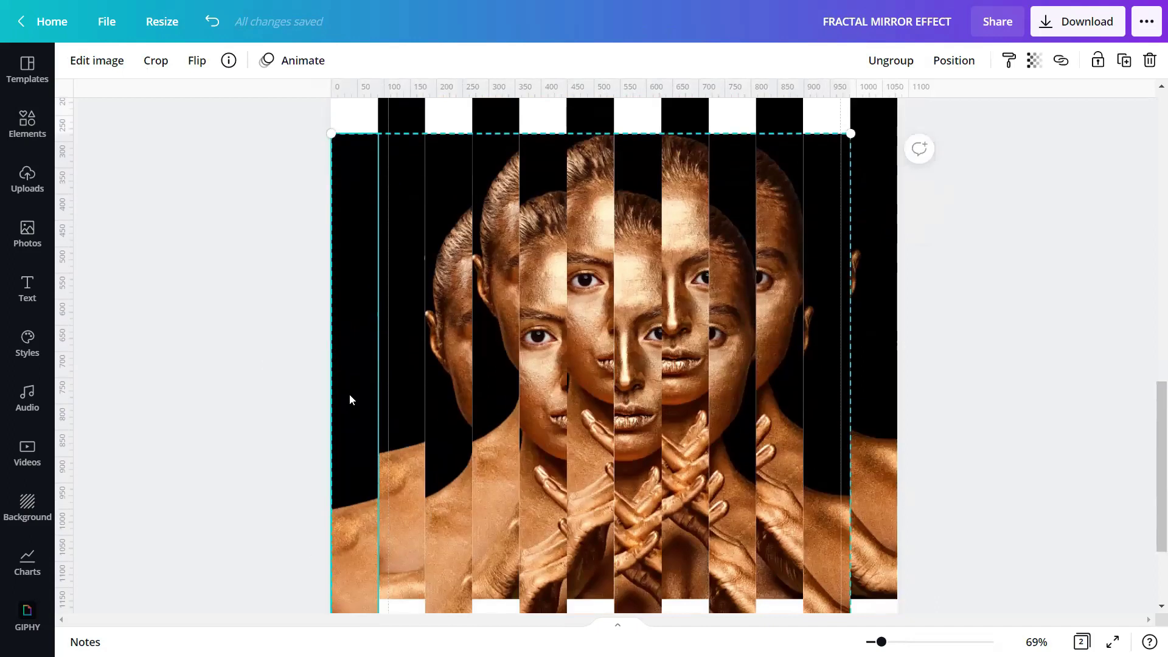
scroll(350, 393, "down", 2)
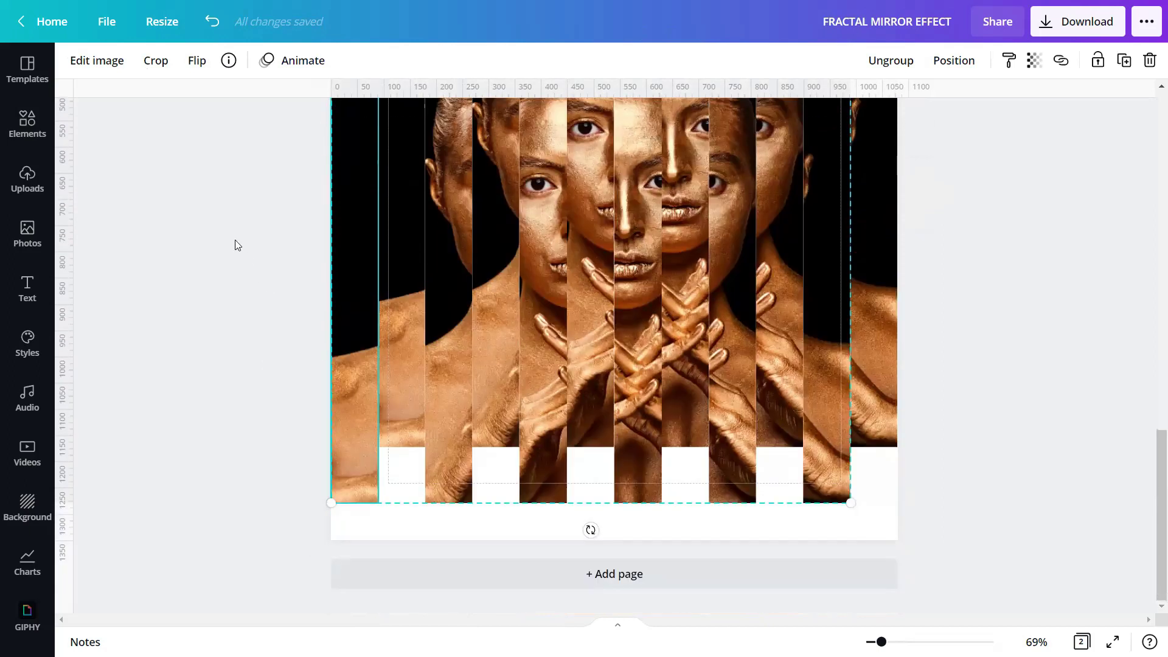
- In Edit image Adjust, set Brightness -20, Blur 7, Warmth -30 and Shadows -100
left_click(95, 61)
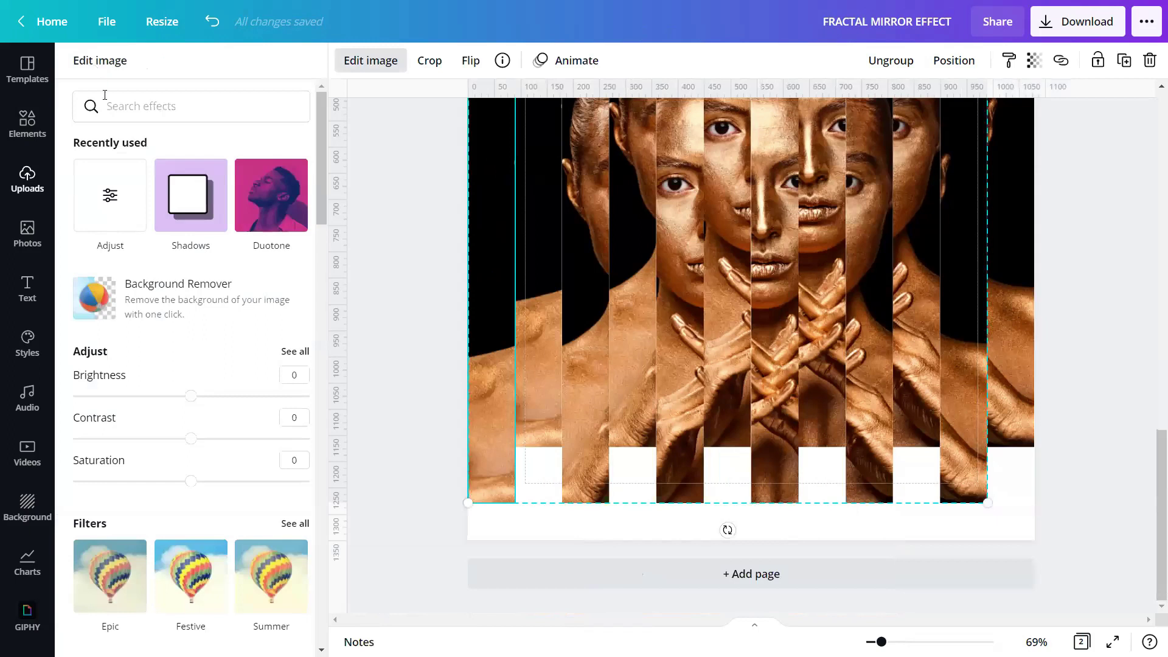
left_click(286, 351)
scroll(271, 374, "down", 1)
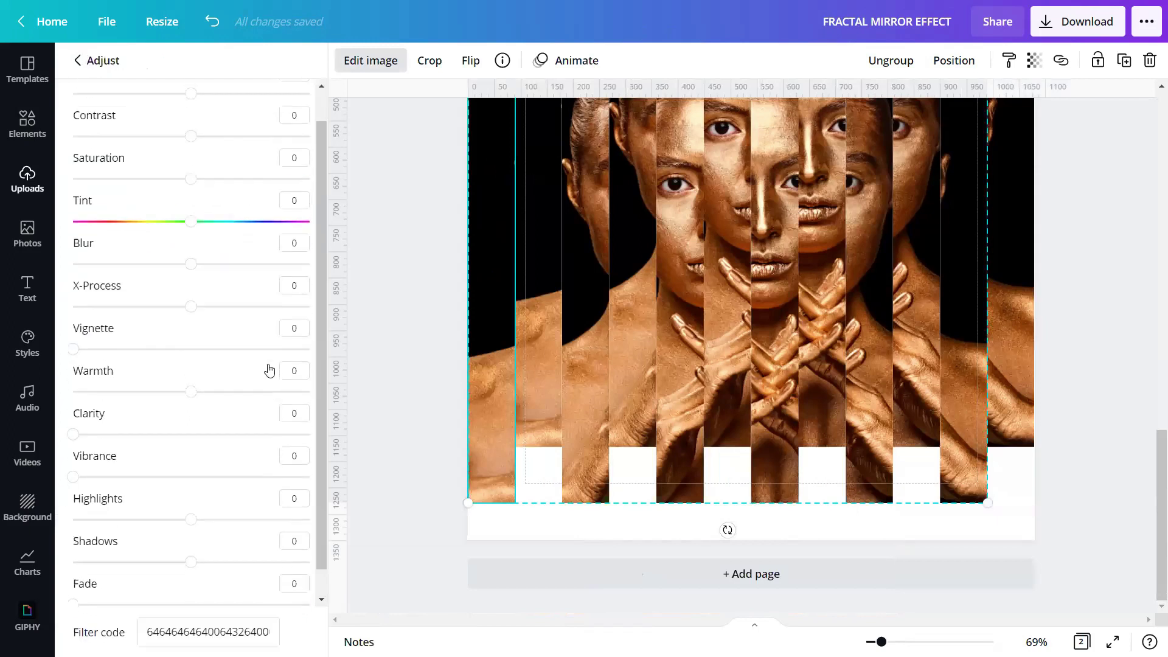
scroll(270, 370, "up", 1)
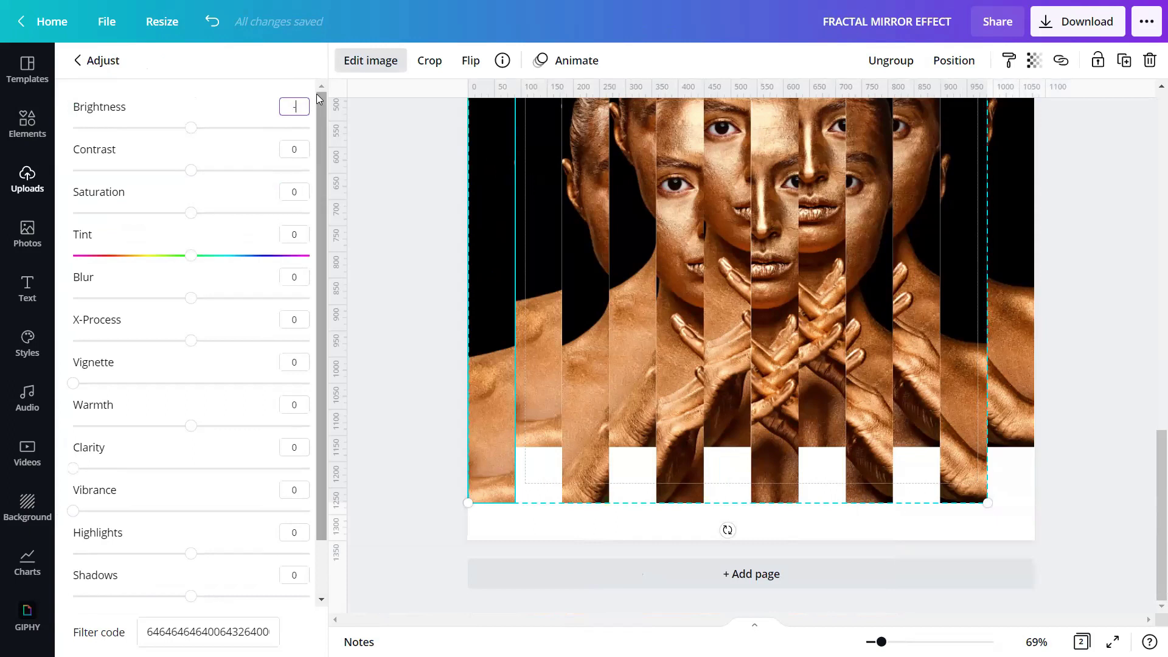
left_click(288, 280)
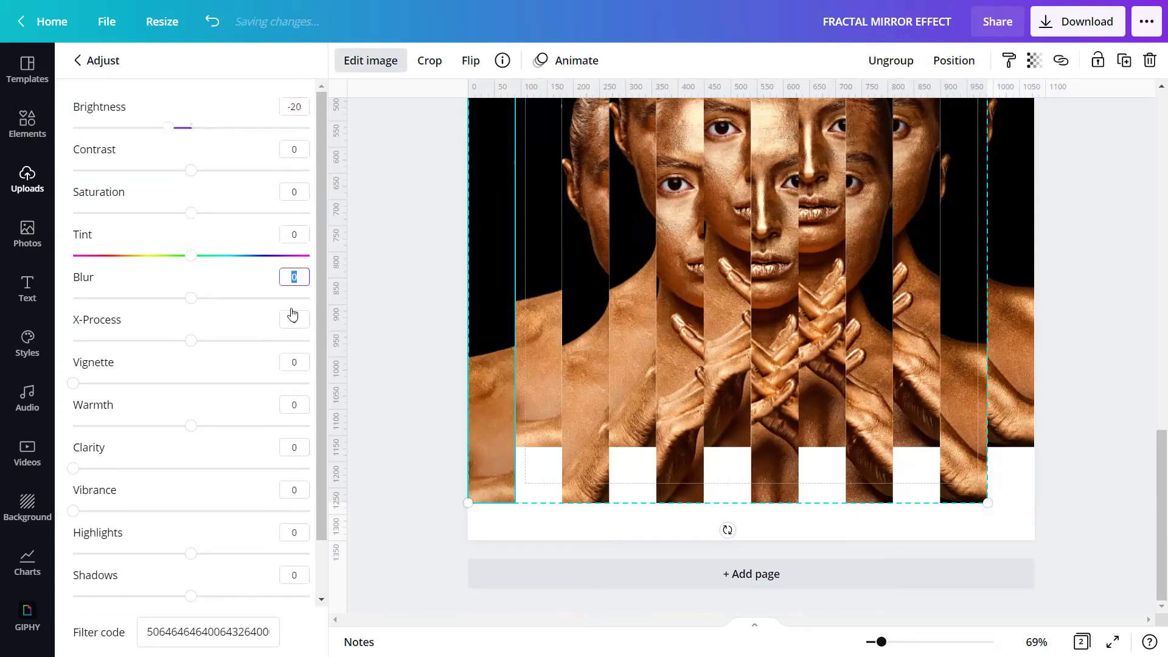
left_click(297, 406)
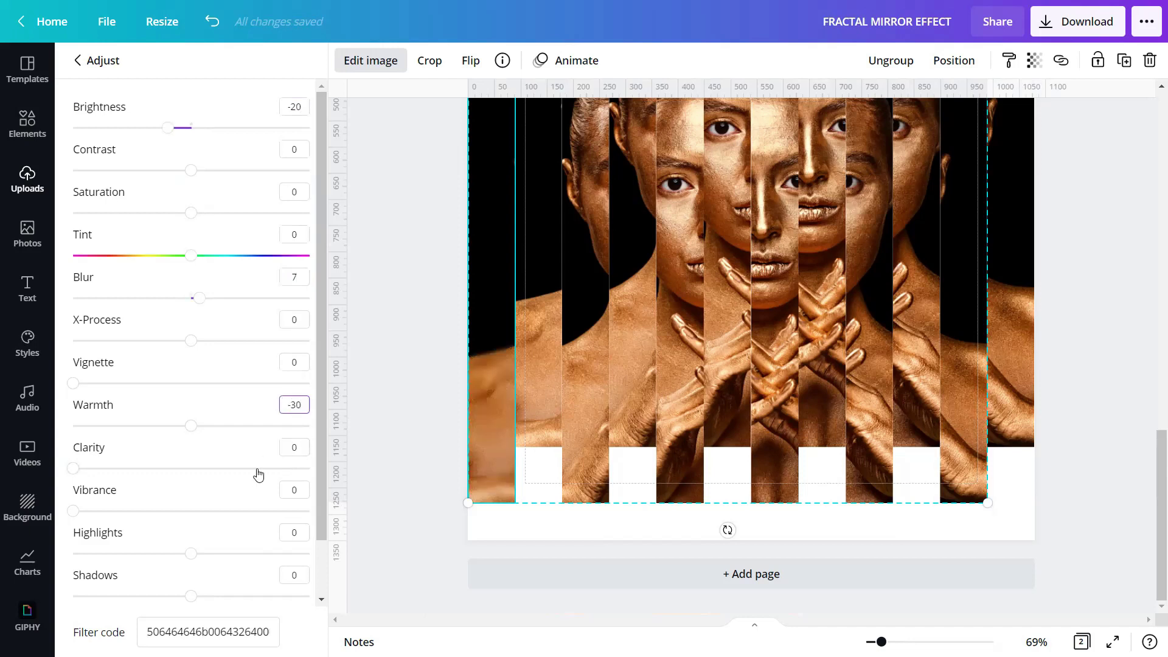
scroll(268, 487, "down", 2)
left_click(292, 510)
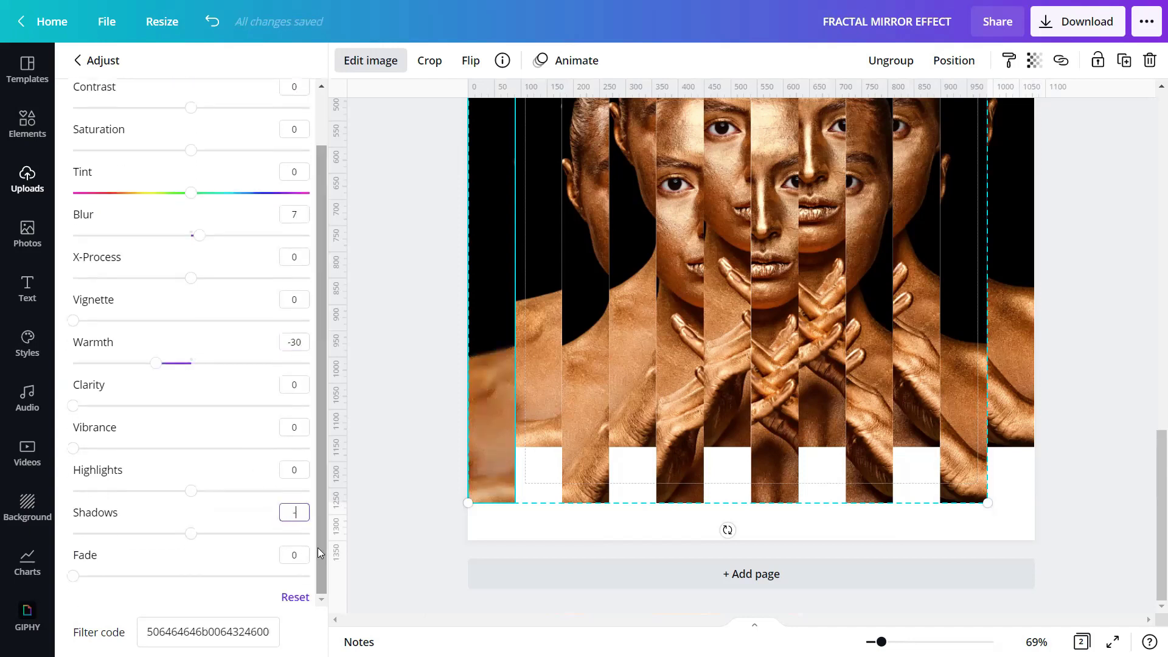
left_click(196, 607)
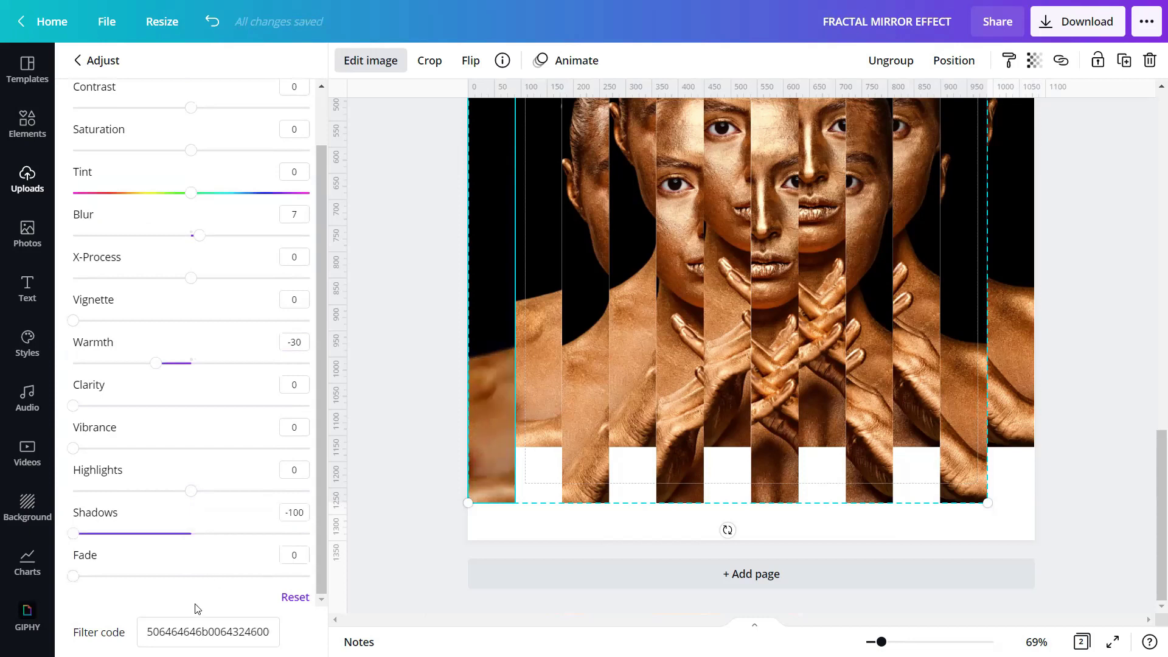
left_click(221, 633)
- Copy the first strip's filter code and paste it onto the third and fifth strips
double_click(178, 637)
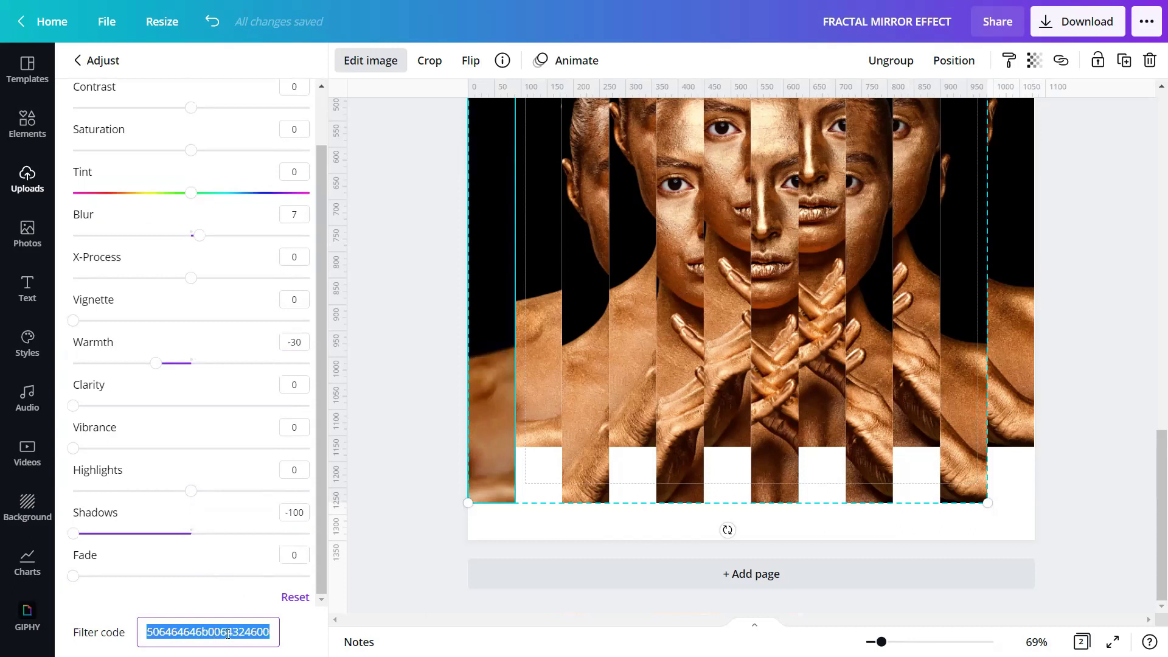
left_click(593, 440)
left_click(209, 631)
double_click(210, 631)
key("ctrl+v")
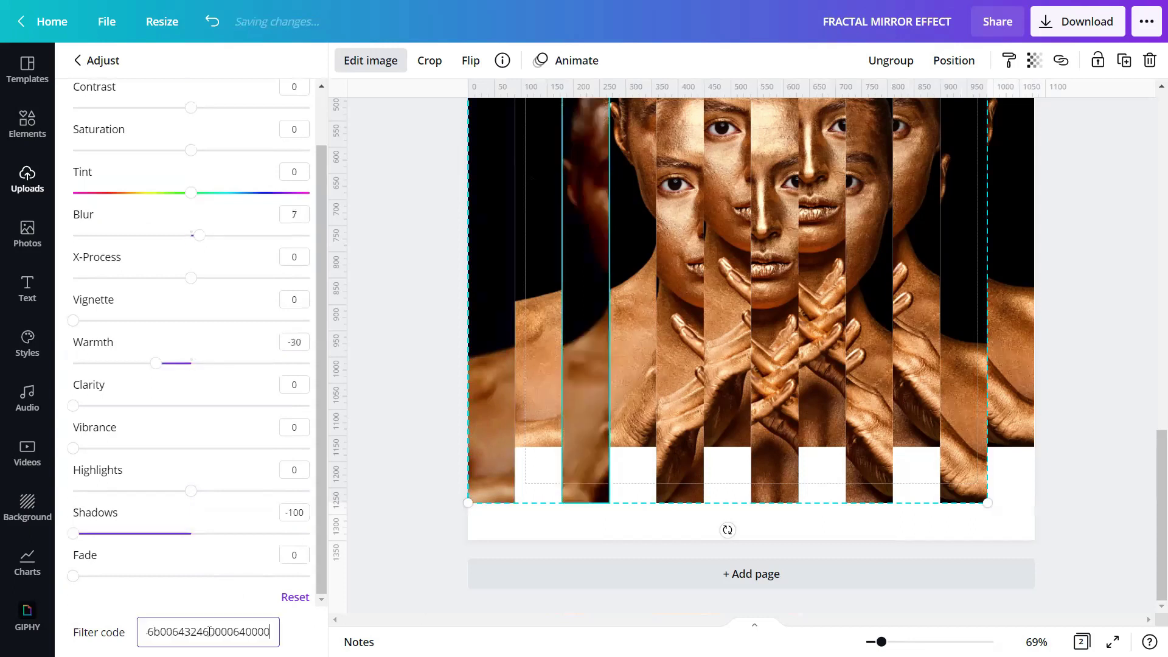
left_click(703, 482)
left_click(233, 625)
double_click(234, 626)
key("ctrl+v")
- Paste the same filter code onto the seventh, eighth and last strips, then deselect
left_click(772, 457)
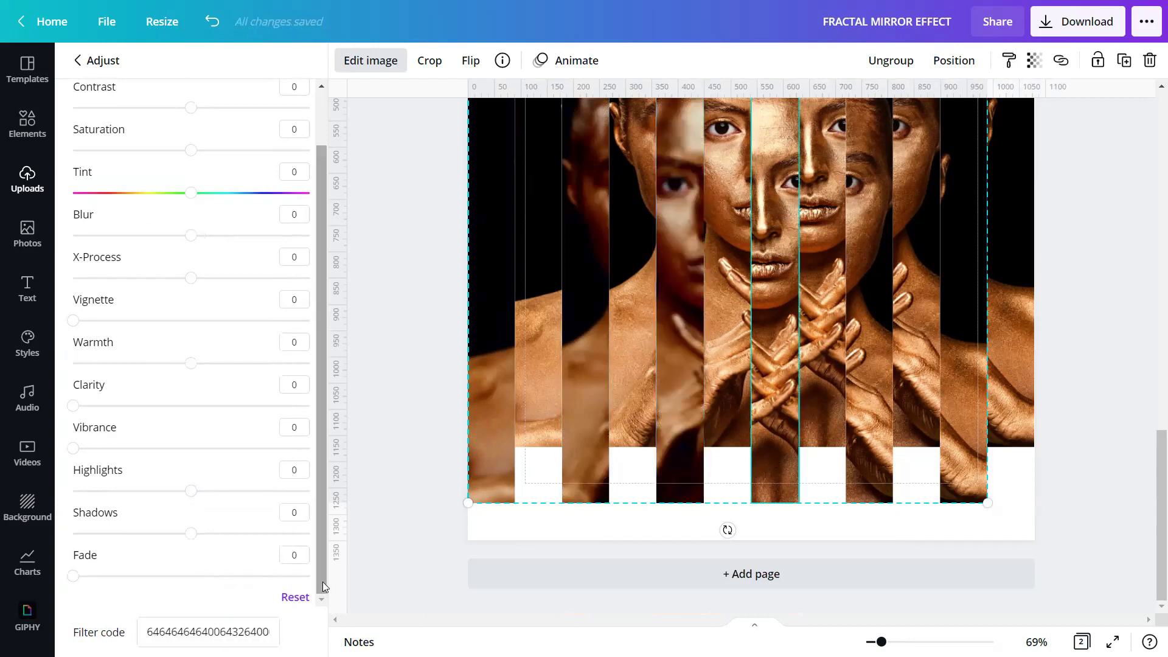
left_click(221, 632)
double_click(220, 631)
key("ctrl+v")
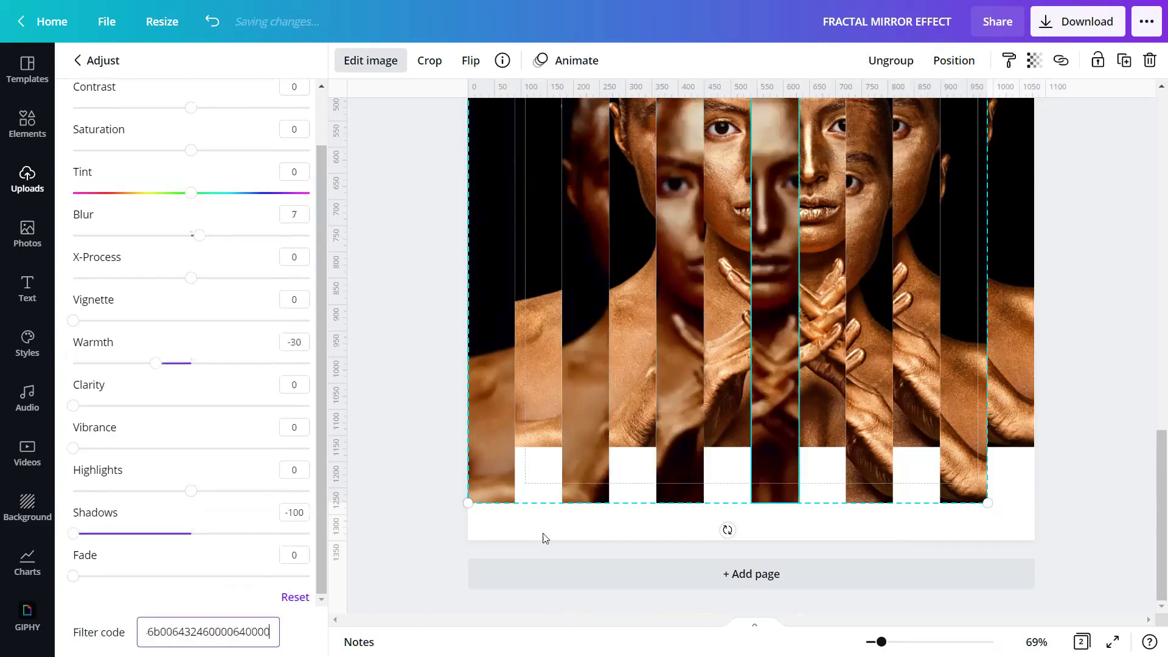
left_click(877, 449)
left_click(175, 631)
double_click(174, 632)
key("ctrl+v")
left_click(954, 413)
left_click(207, 632)
double_click(207, 631)
key("ctrl+v")
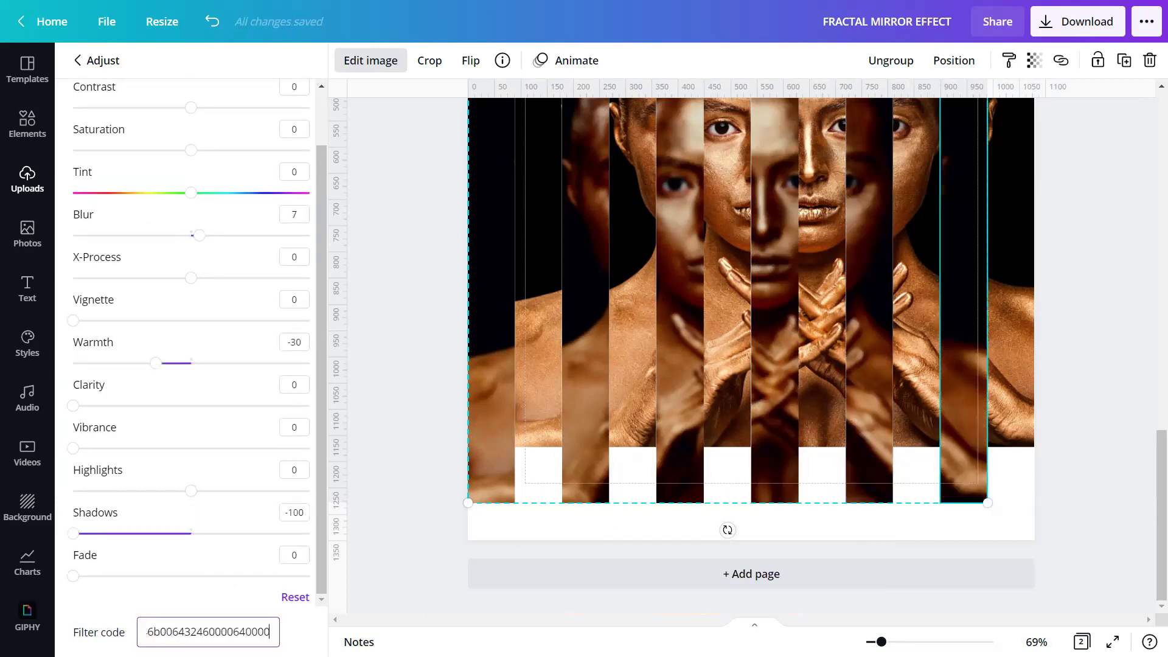
left_click(387, 537)
- Select all portrait strips together and centre them on the page with Position > Middle
scroll(282, 542, "up", 5)
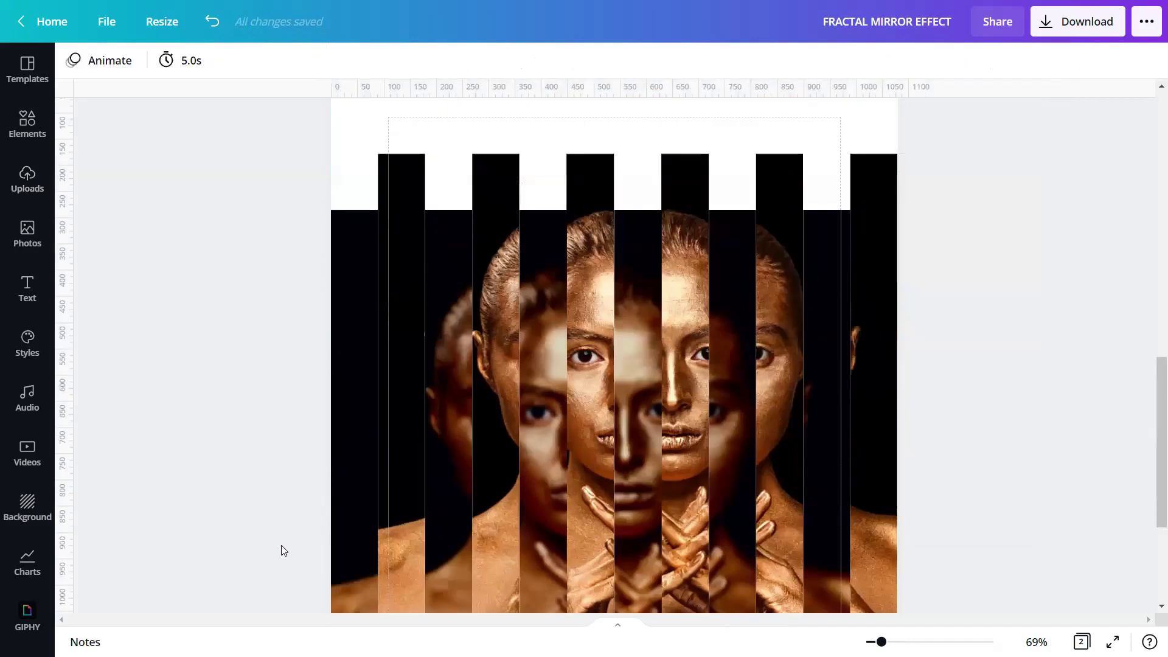
scroll(280, 552, "up", 2)
scroll(280, 552, "down", 3)
left_click_drag(278, 174, 851, 286)
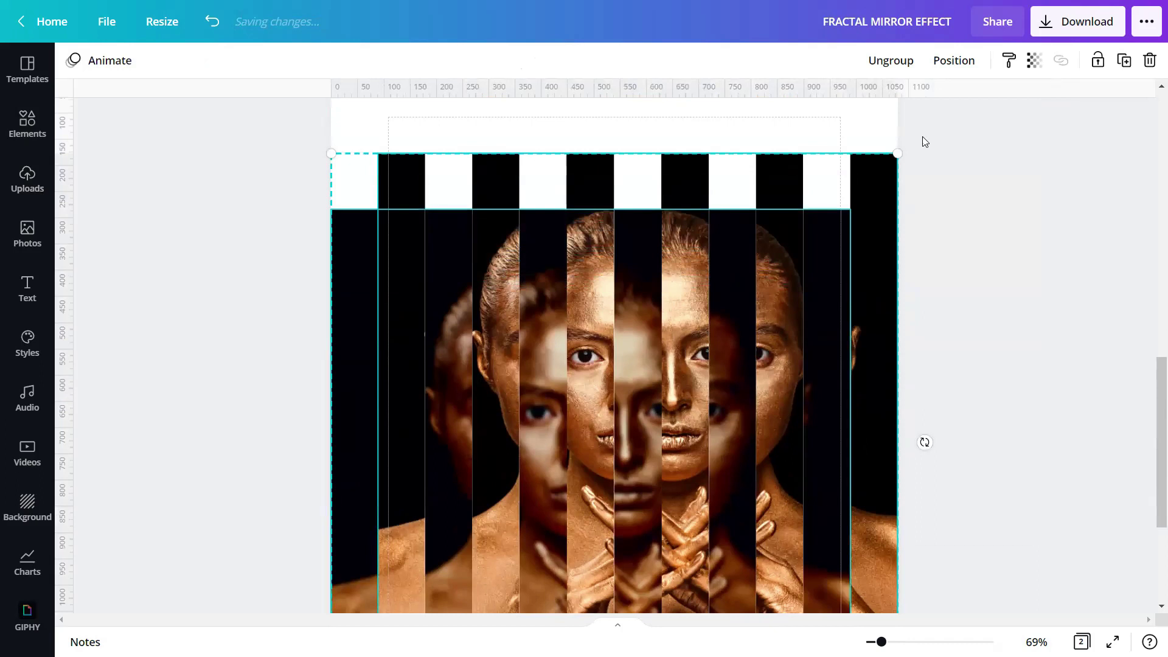
left_click(952, 61)
left_click(758, 199)
left_click(996, 404)
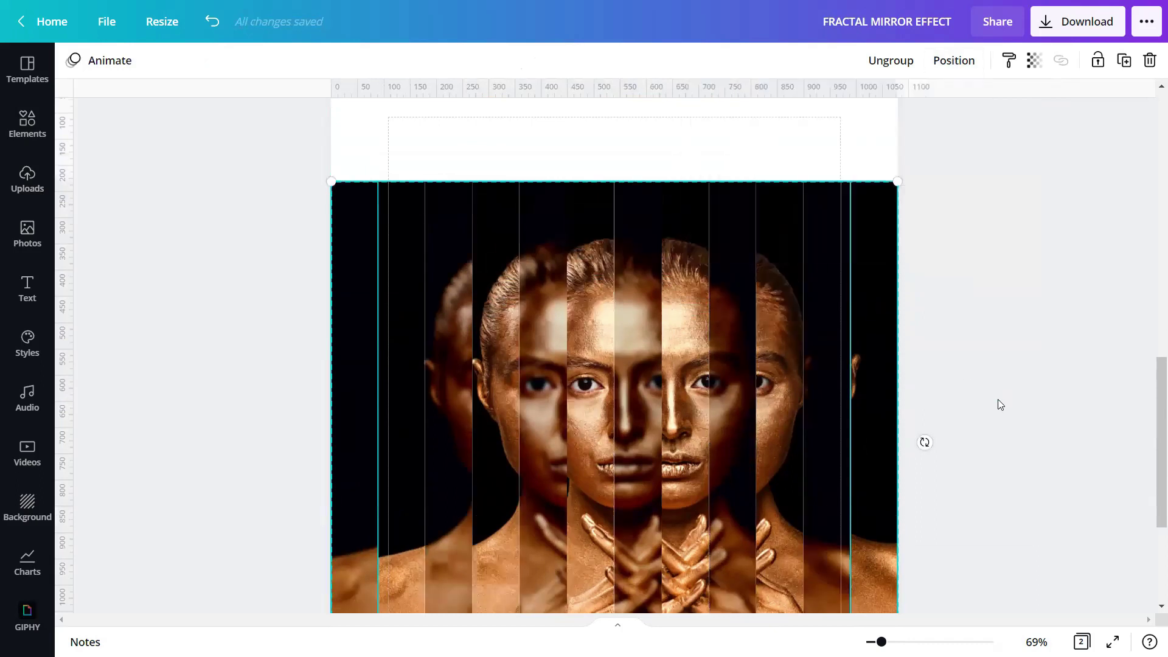
left_click(993, 406)
- Drag the strip group down so it sits on the page's bottom edge
scroll(994, 407, "down", 4)
scroll(983, 365, "up", 1)
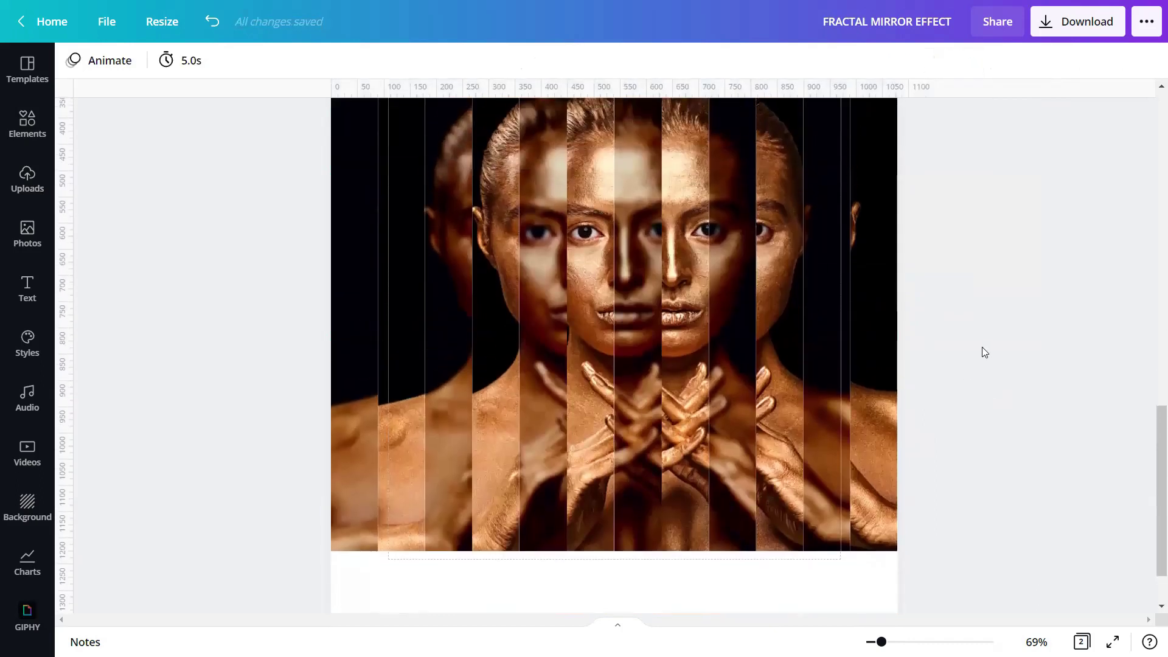
left_click(596, 430)
scroll(692, 369, "down", 1)
left_click_drag(692, 369, 687, 437)
scroll(686, 436, "up", 3)
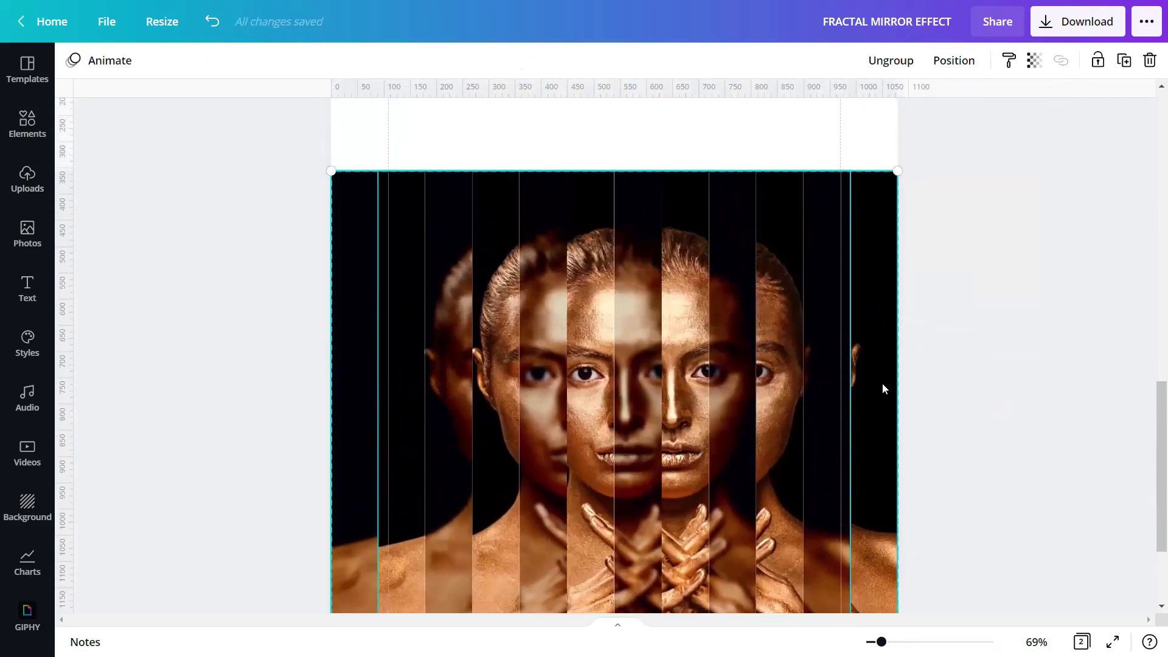
left_click(910, 345)
left_click(340, 477)
left_click_drag(362, 472, 363, 473)
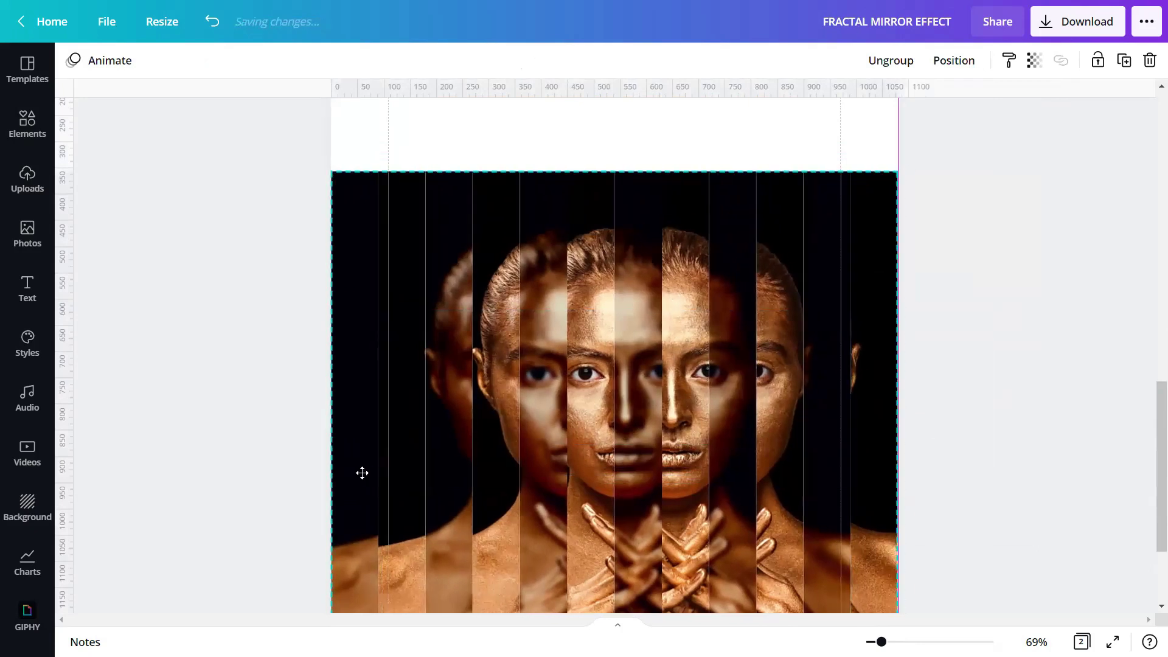
scroll(471, 448, "down", 3)
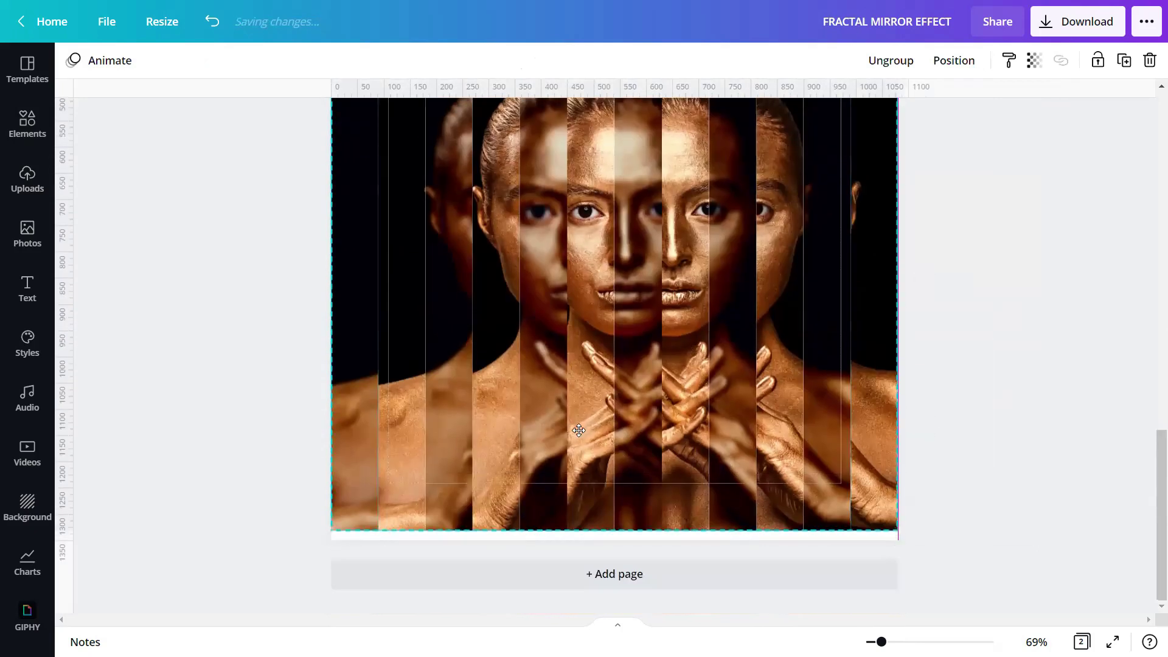
left_click(982, 380)
scroll(967, 384, "up", 3)
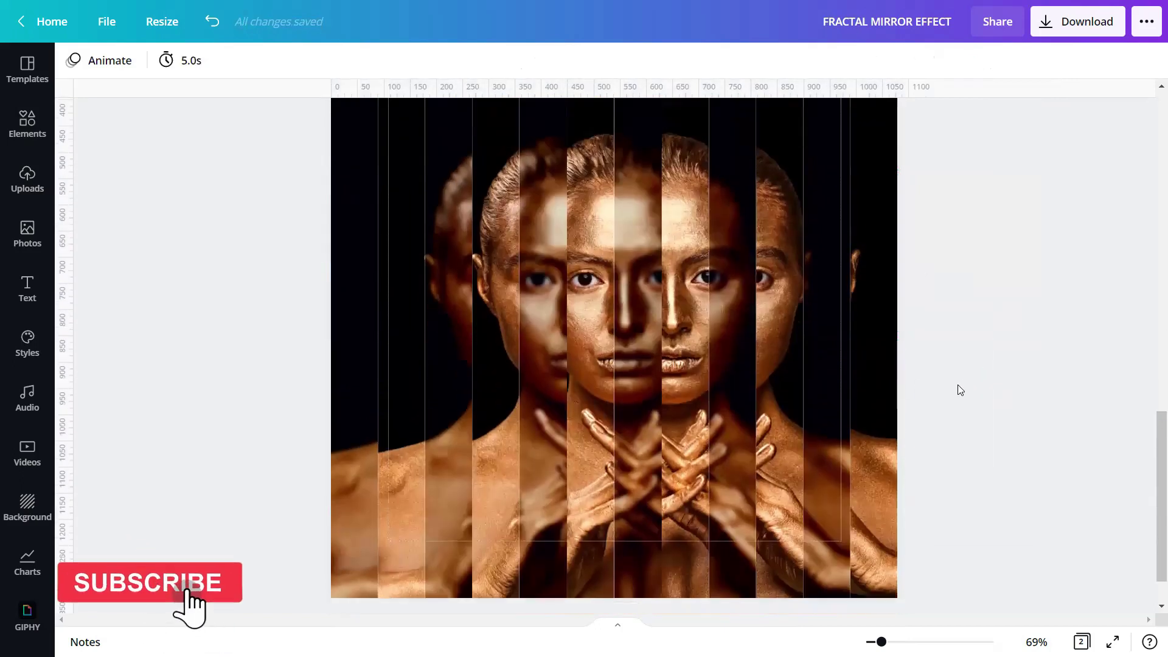
scroll(943, 365, "up", 4)
- Duplicate the strip page, ungroup the strips into separate images, and zoom to 87%
left_click(833, 201)
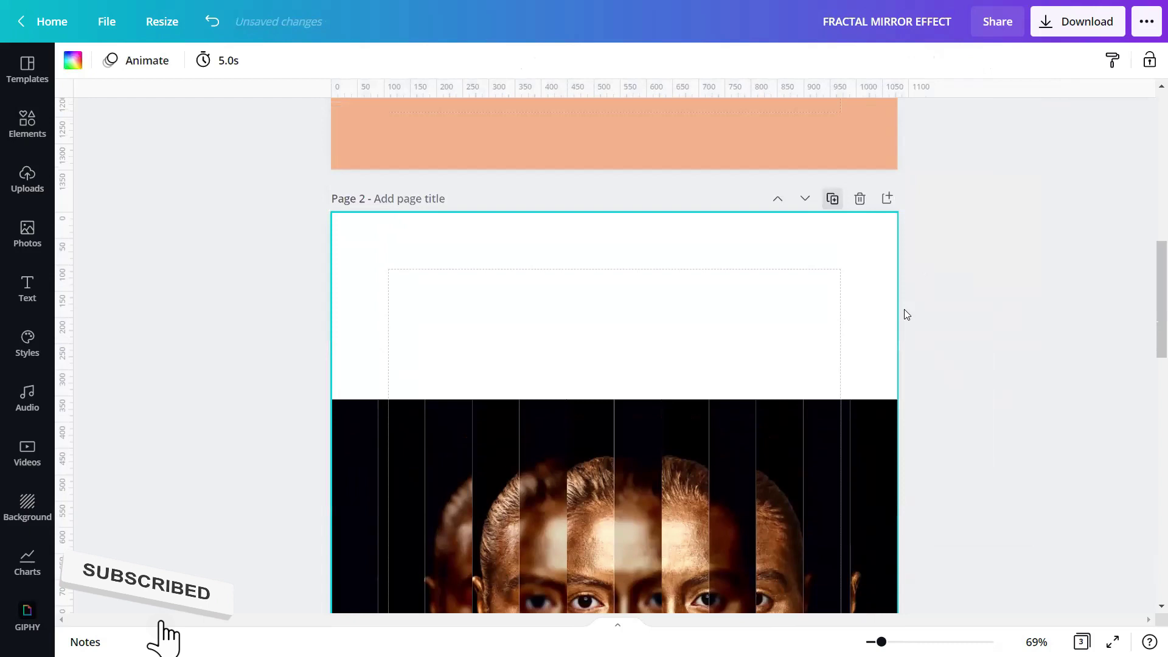
scroll(946, 362, "down", 5)
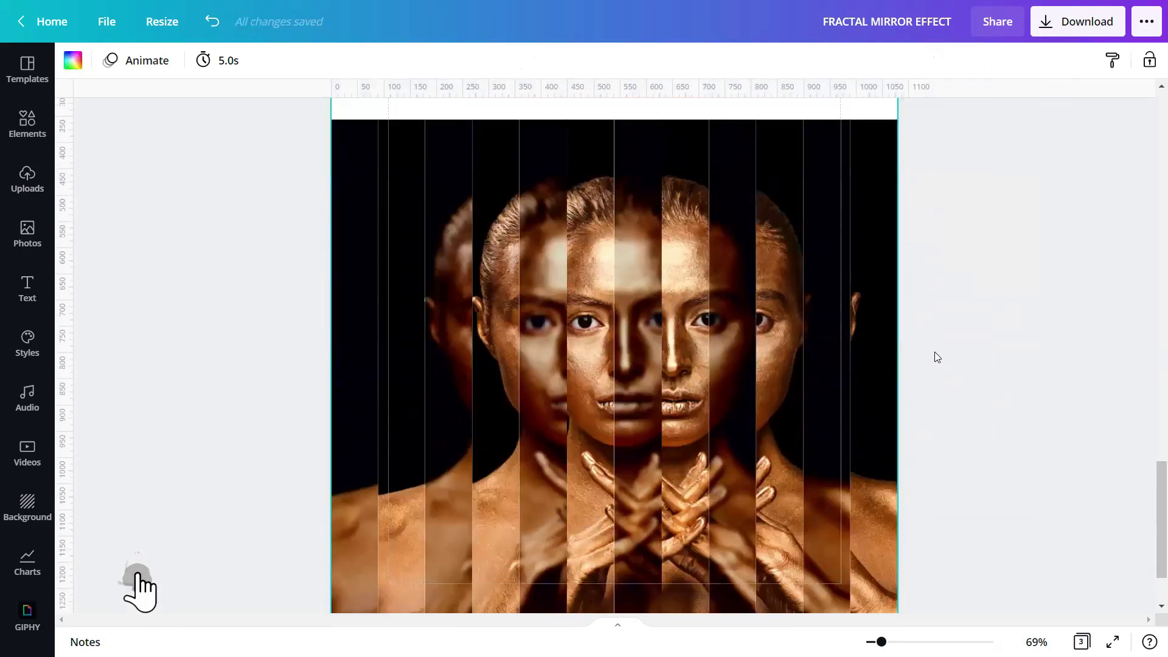
left_click(665, 365)
scroll(815, 432, "up", 3)
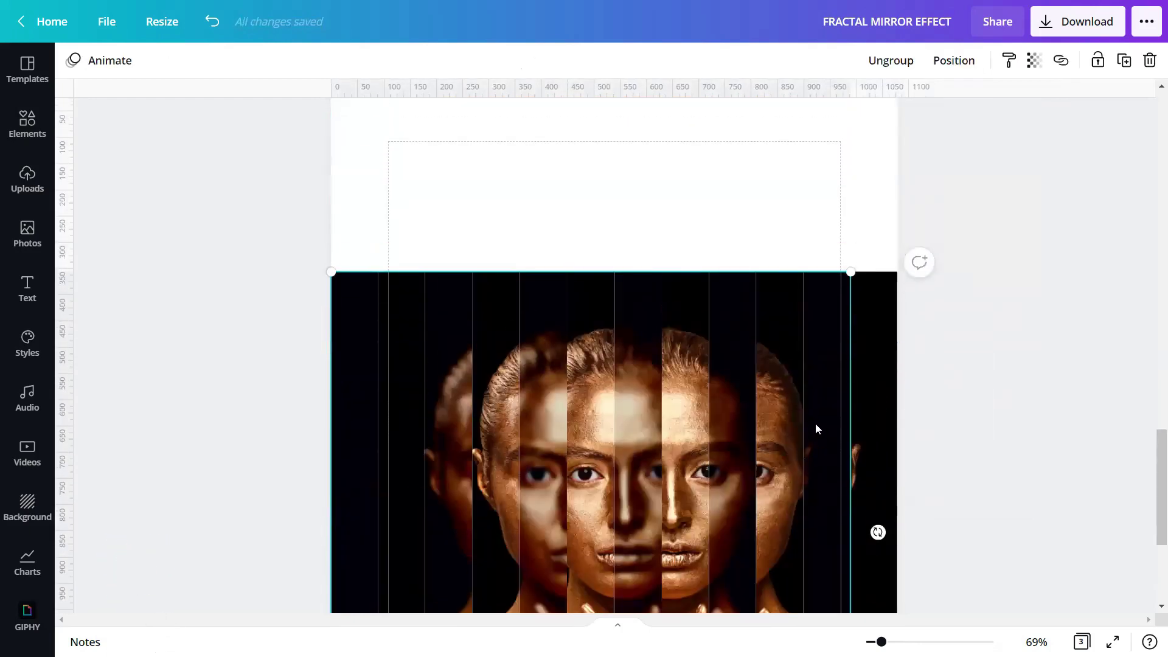
left_click(873, 322)
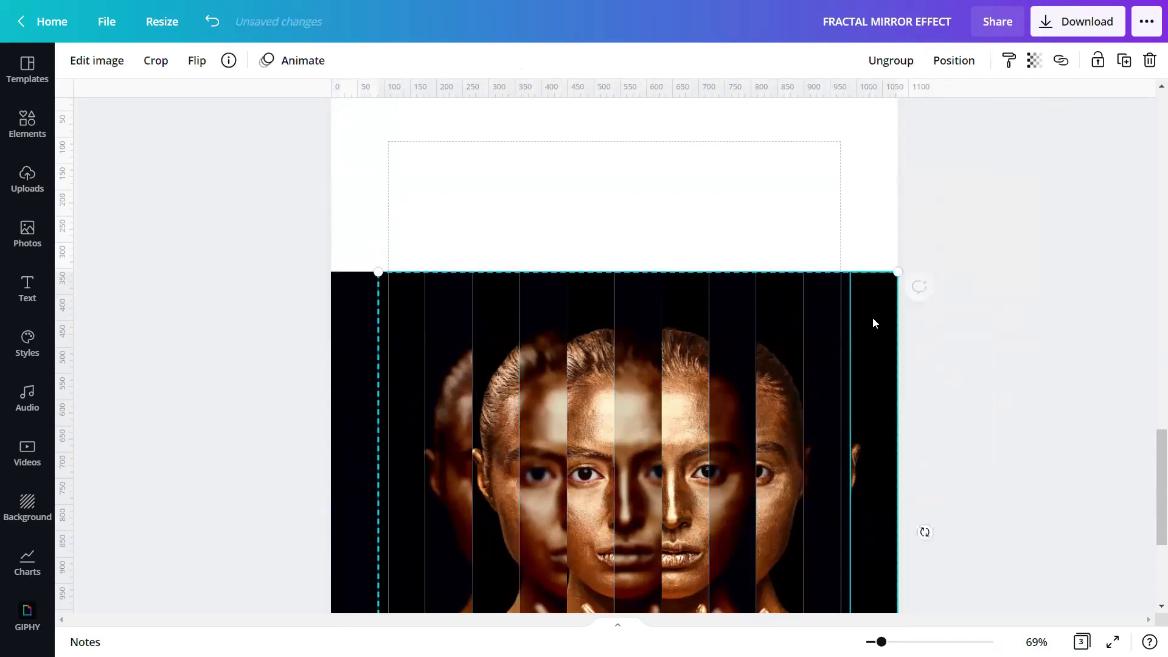
left_click(892, 61)
left_click(976, 440)
scroll(975, 440, "down", 4)
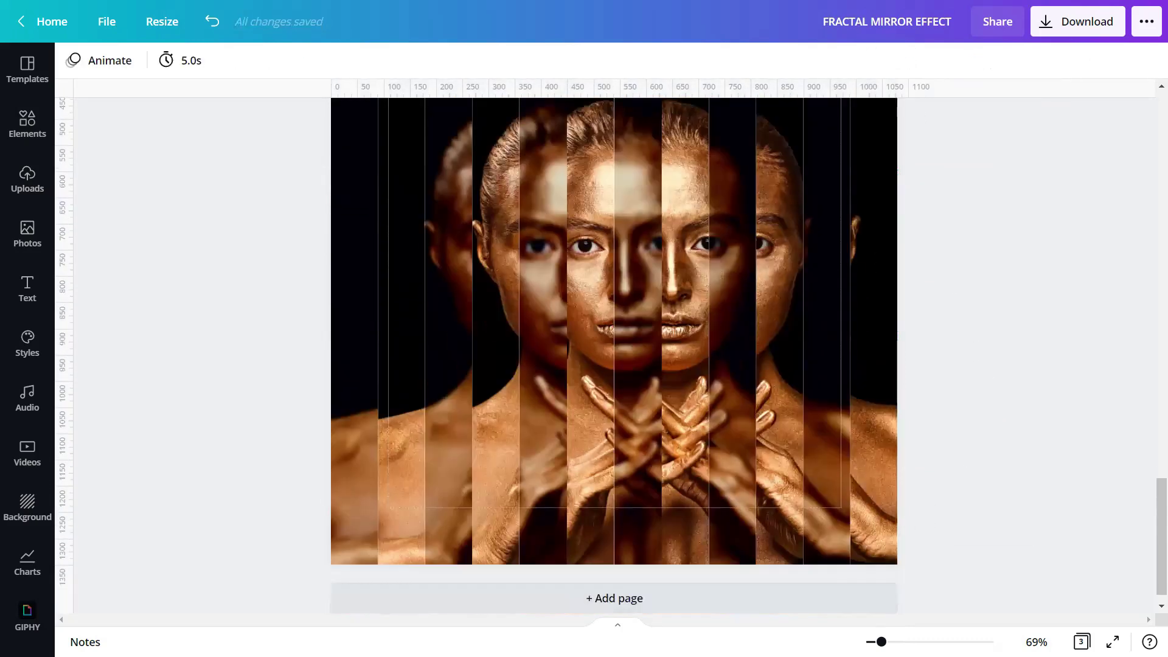
left_click_drag(881, 642, 886, 642)
- Narrow the centre strips and widen their neighbours so the slices fill the gaps
left_click(629, 305)
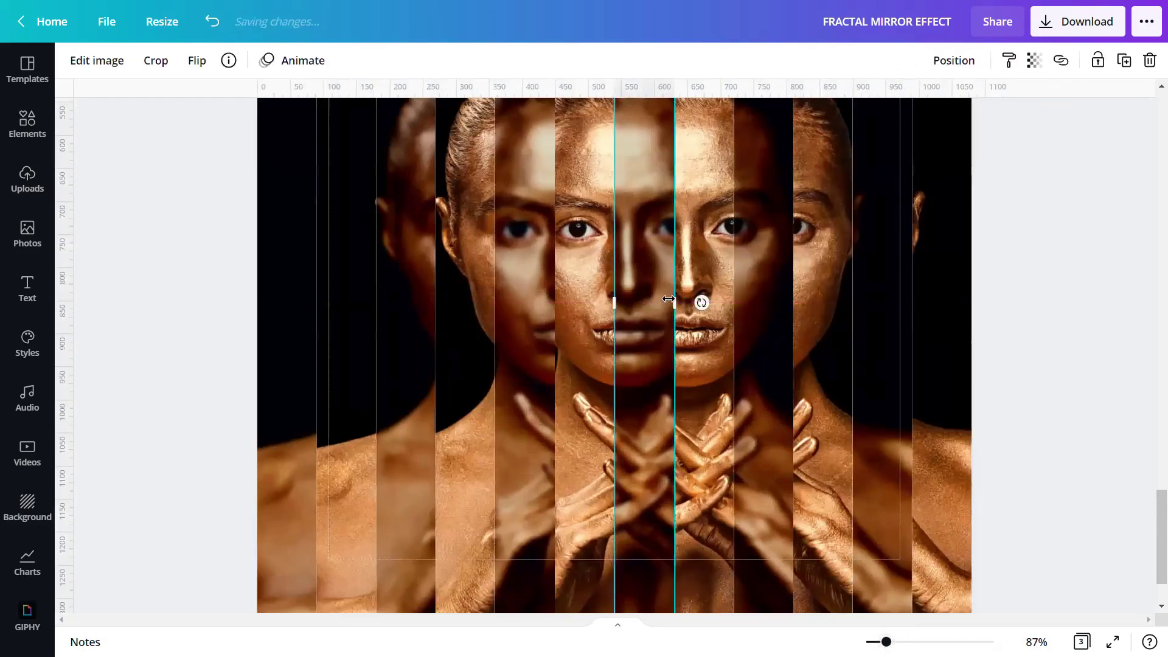
left_click_drag(673, 301, 645, 294)
left_click(697, 292)
left_click(582, 297)
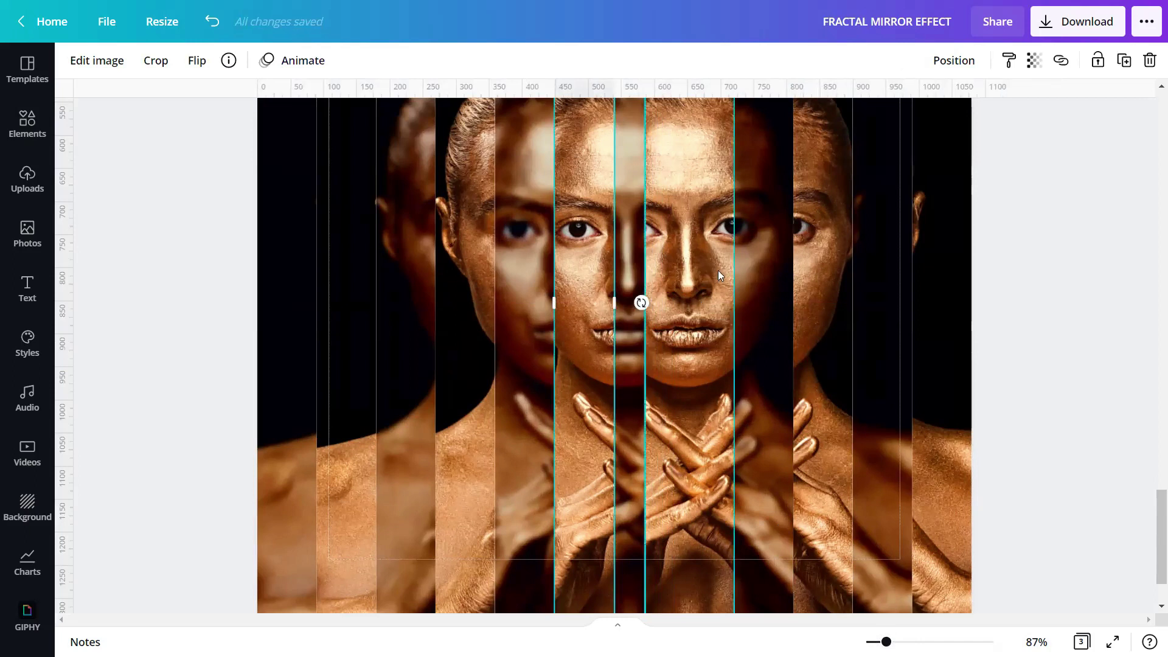
left_click(648, 267)
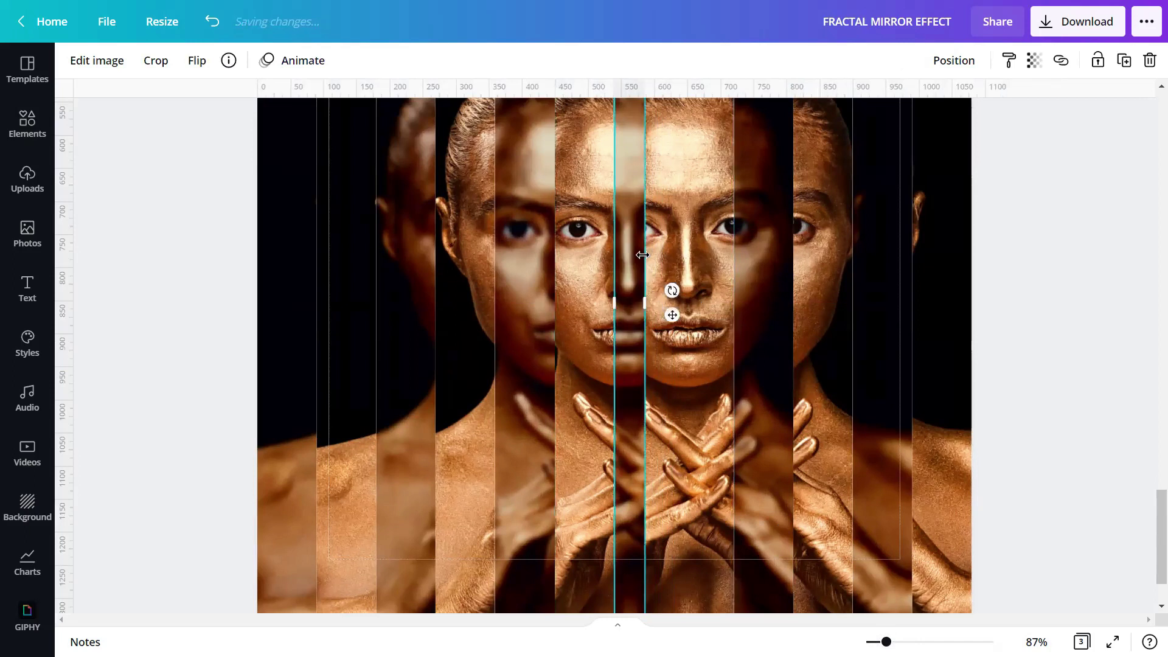
mouse_move(651, 266)
left_mouse_down()
mouse_move(677, 266)
mouse_move(665, 268)
left_mouse_up()
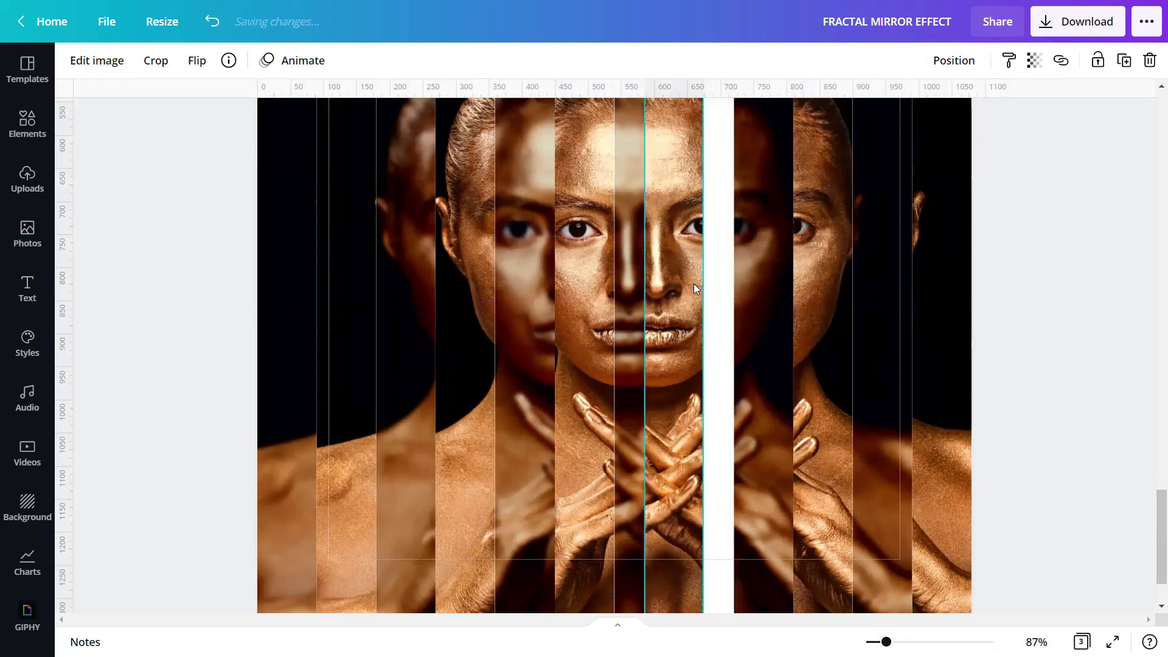
scroll(755, 394, "up", 3)
scroll(753, 394, "down", 2)
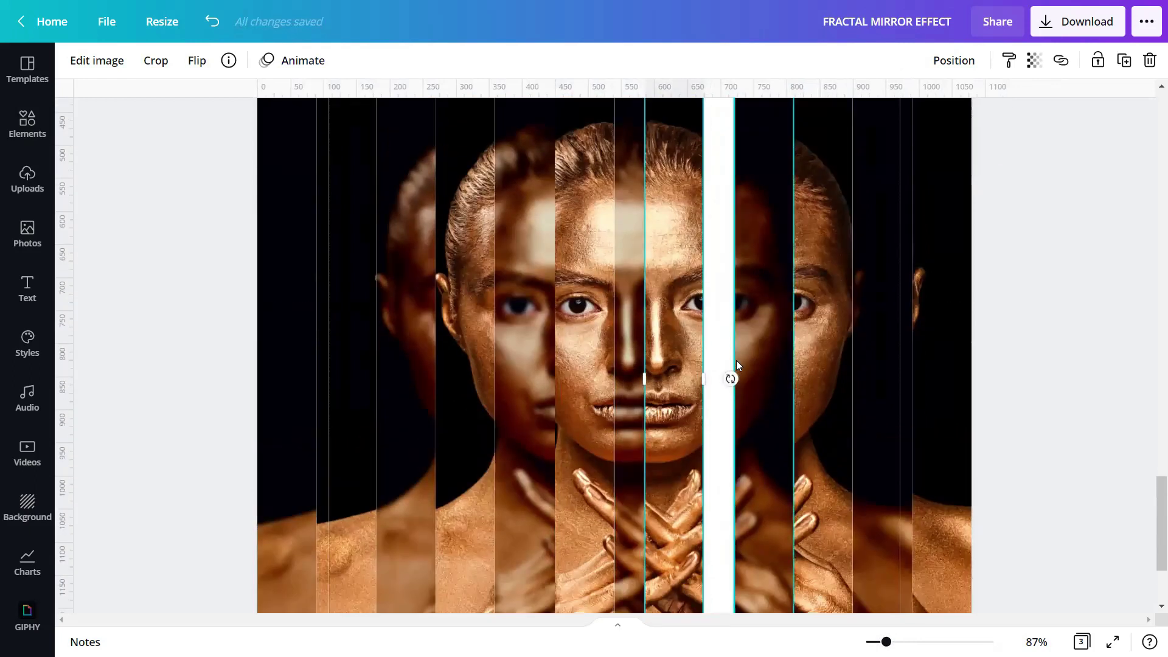
left_click_drag(742, 352, 722, 352)
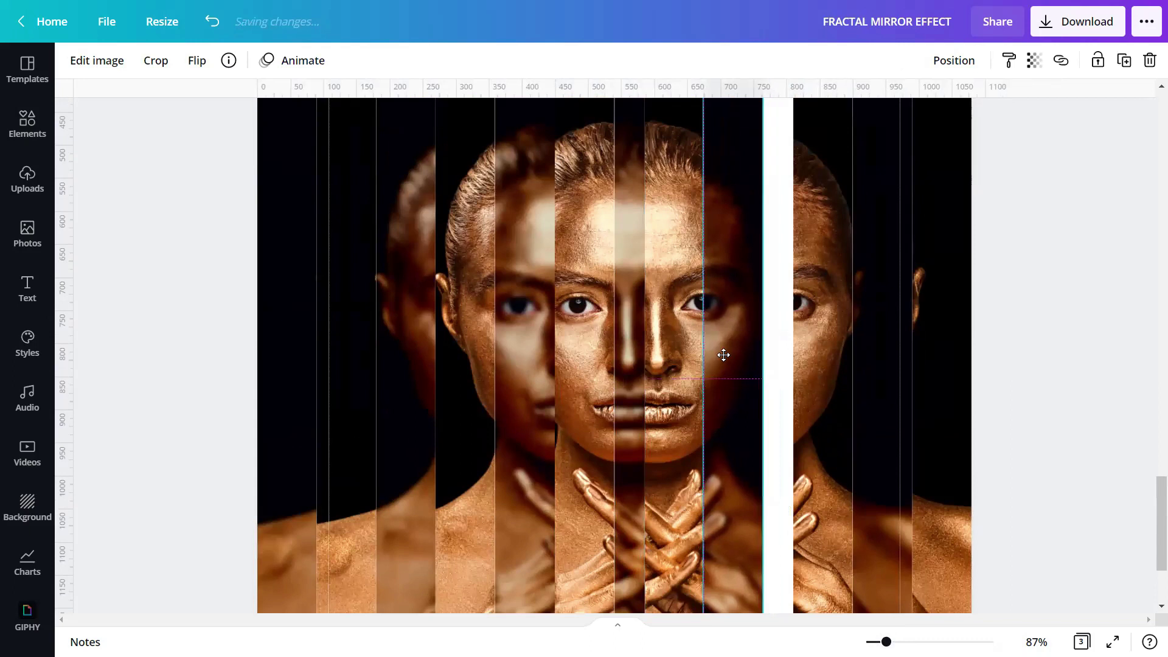
scroll(760, 384, "down", 3)
scroll(761, 384, "down", 1)
scroll(782, 331, "up", 4)
- Slide the right-hand strips left to close the white gap and stagger the slices
left_click(807, 325)
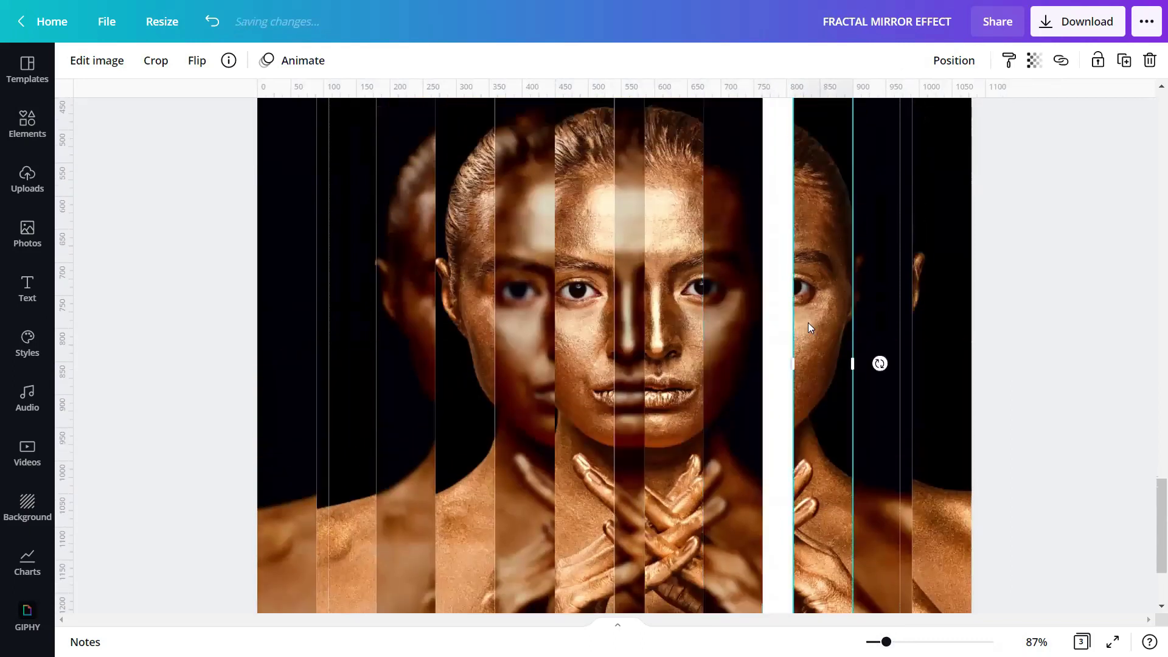
left_click_drag(812, 318, 852, 316)
left_click(932, 305)
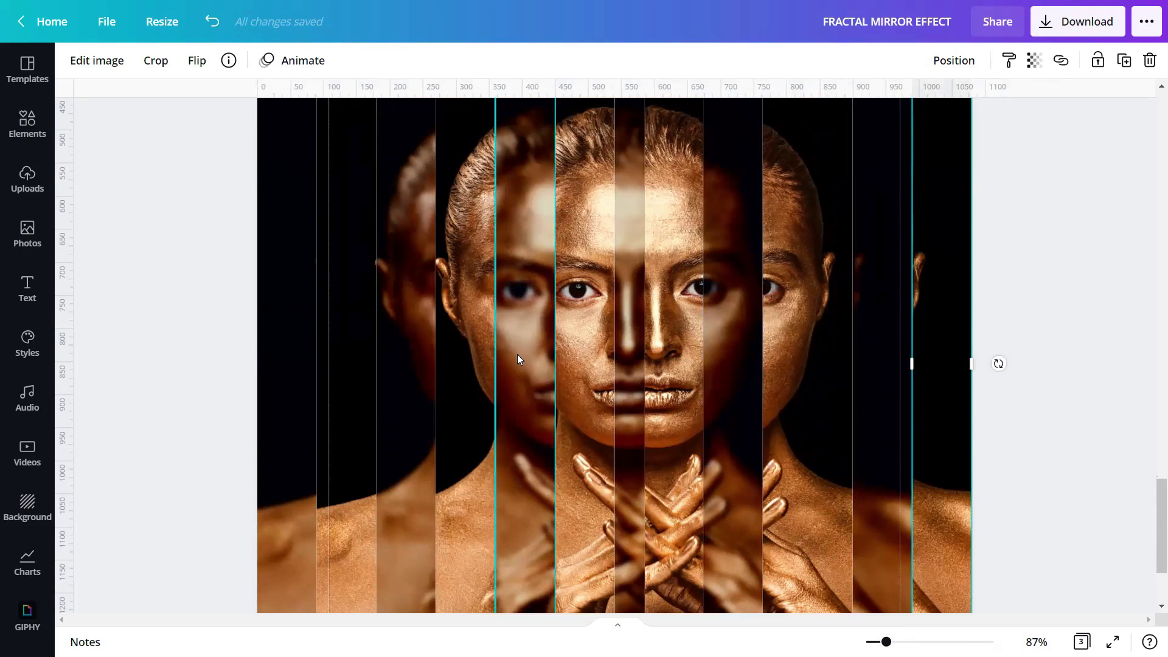
left_click_drag(473, 361, 359, 365)
left_click(294, 375)
left_click(203, 391)
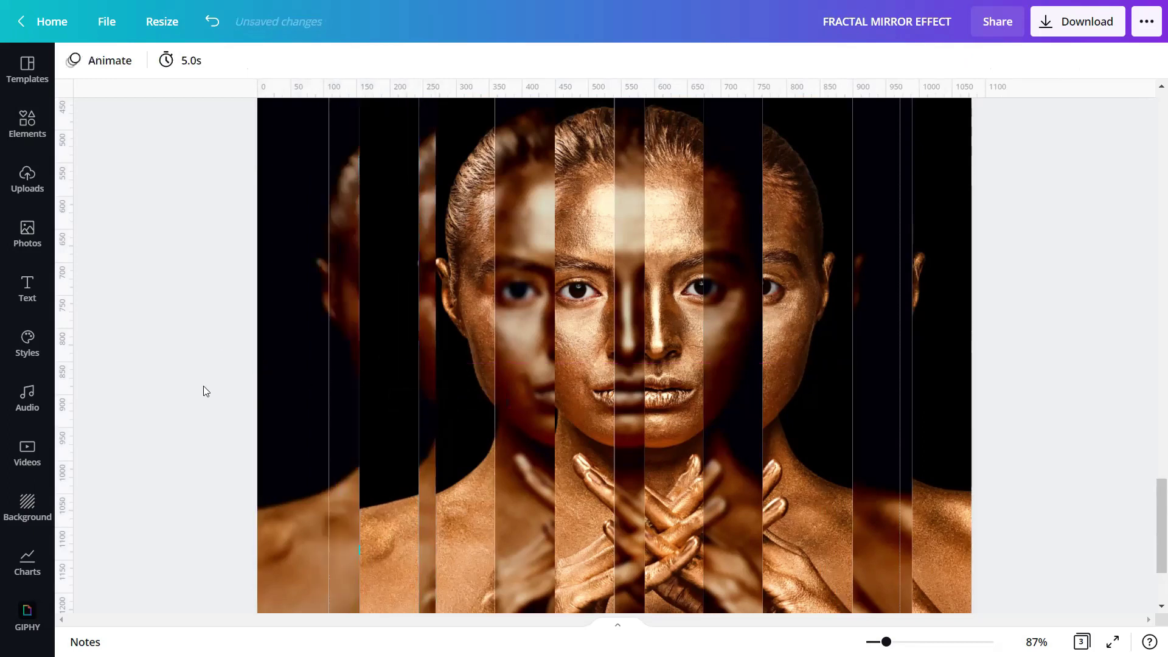
scroll(198, 392, "down", 3)
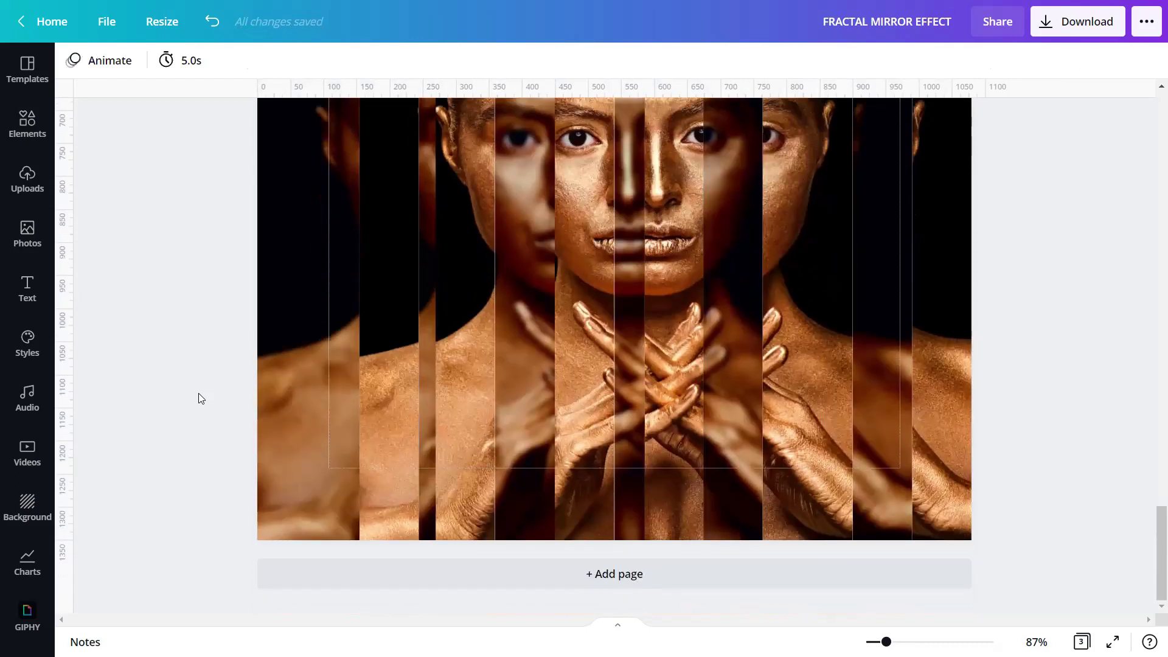
- Delete page 3 and set the zoom slider back to 48%
scroll(201, 387, "up", 3)
scroll(214, 397, "down", 2)
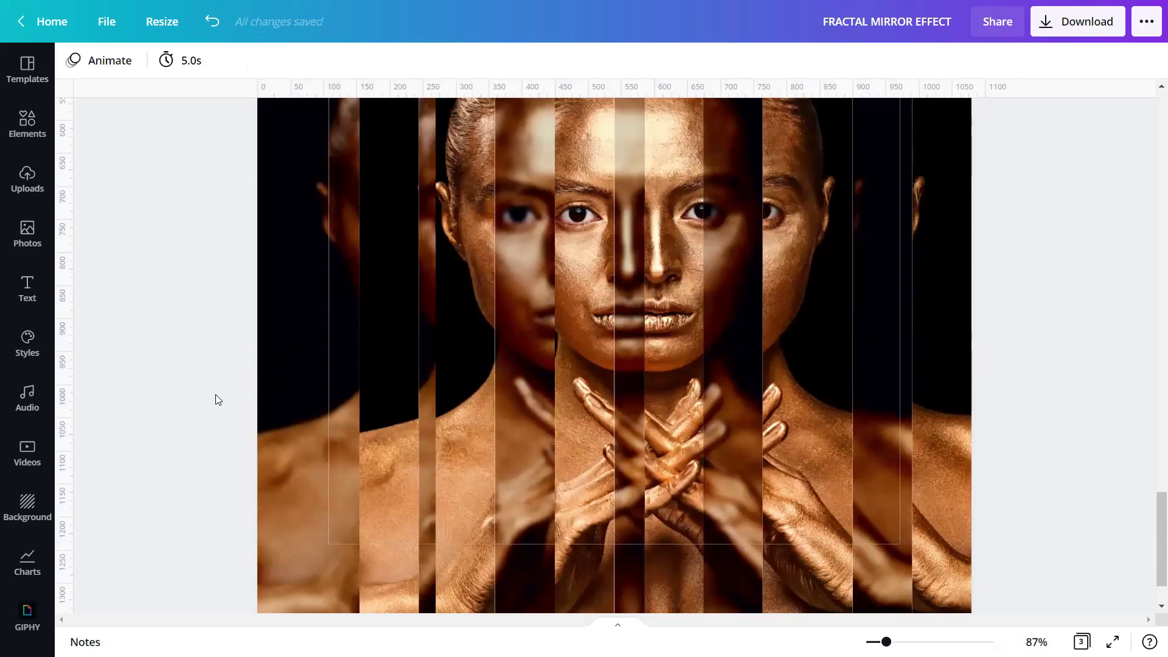
scroll(215, 403, "up", 2)
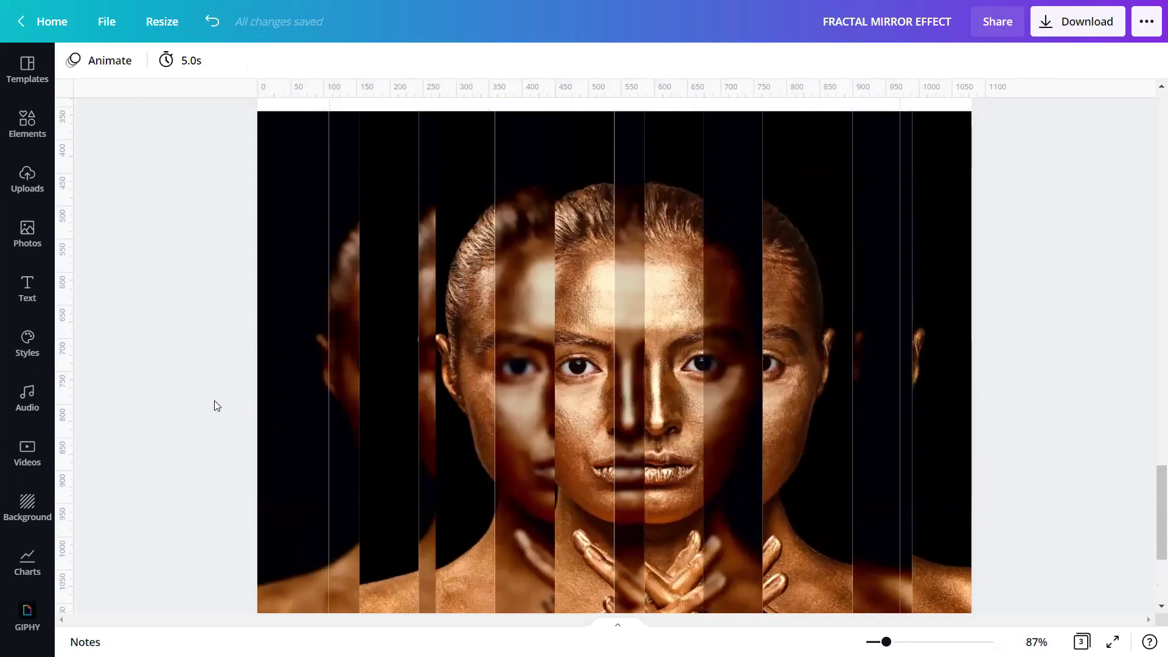
scroll(942, 291, "up", 5)
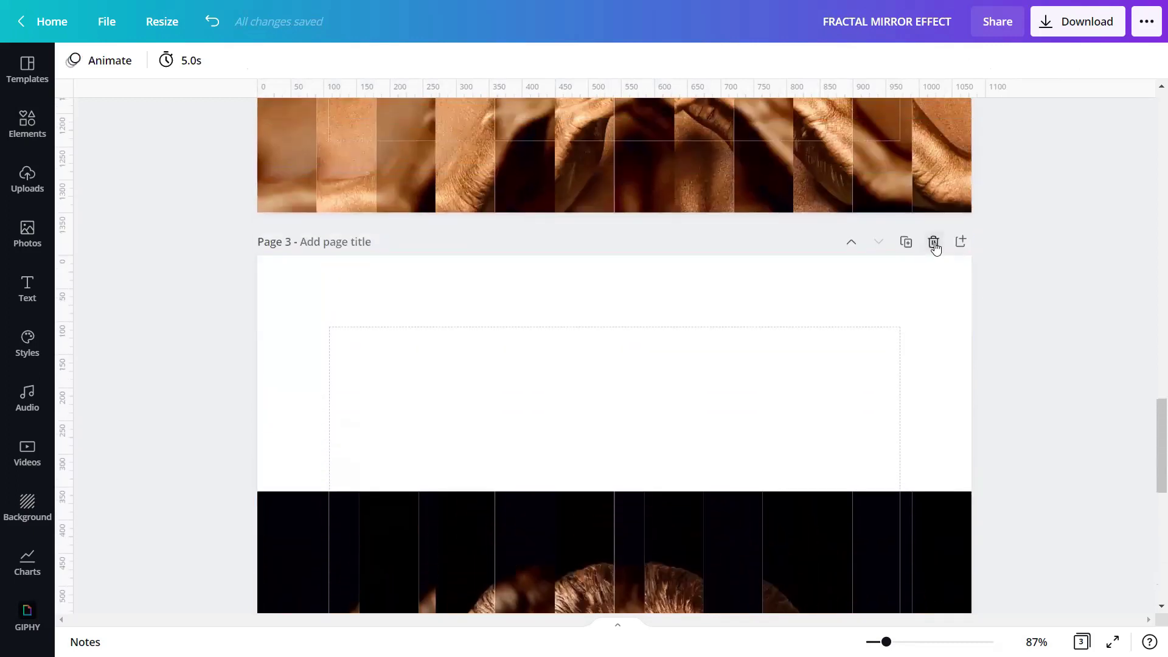
left_click(934, 243)
scroll(1008, 364, "up", 3)
scroll(1002, 358, "down", 3)
left_click_drag(886, 641, 875, 642)
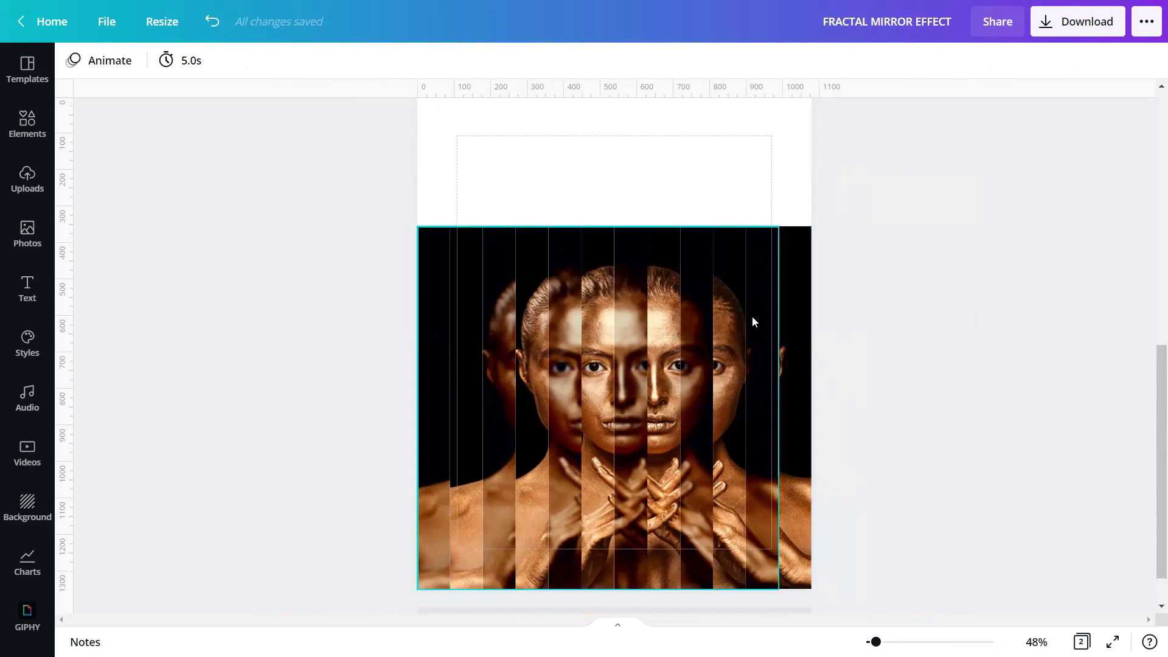
- Set the page background colour to black from Default Colors
left_click(317, 205)
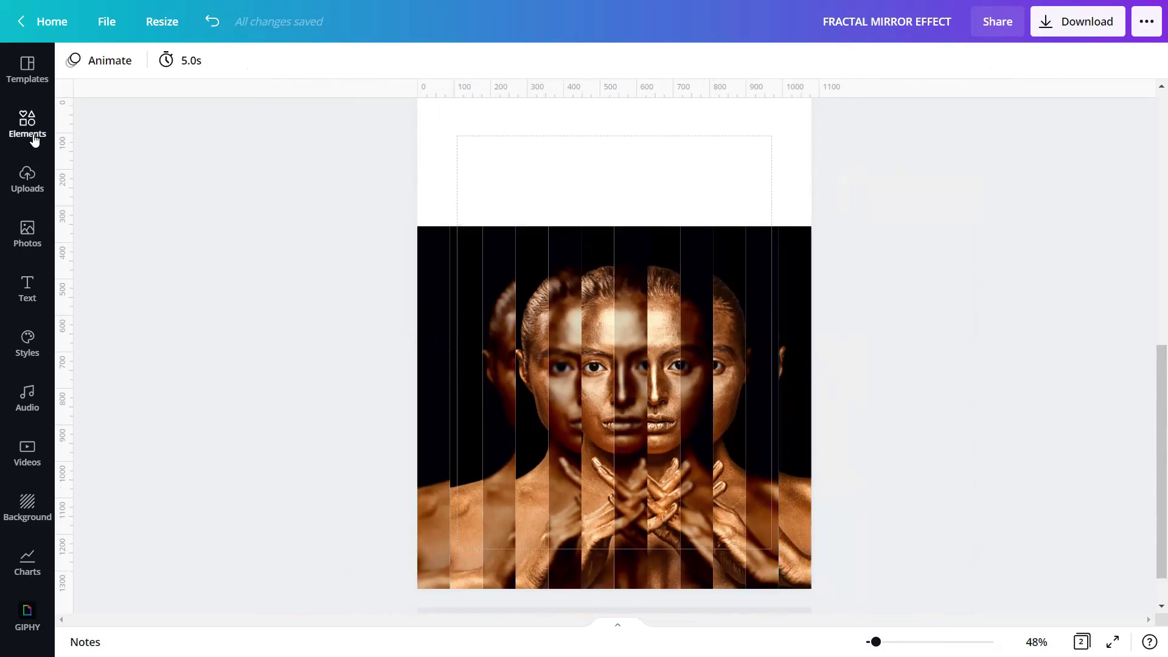
left_click(34, 140)
left_click(683, 146)
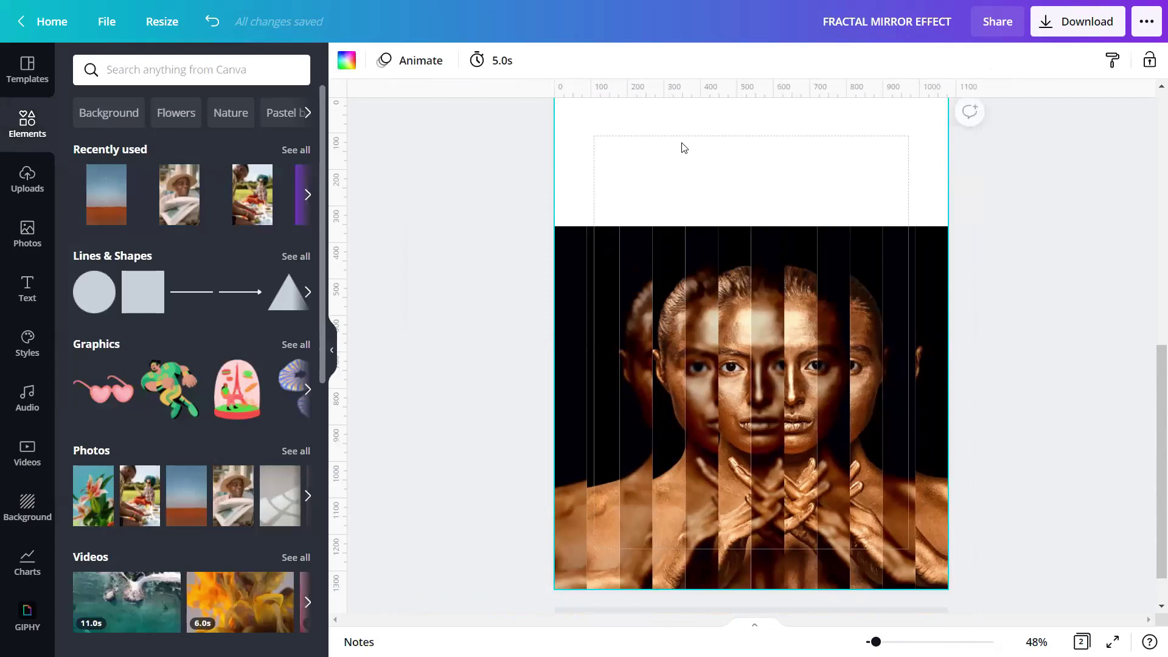
left_click(347, 60)
scroll(67, 371, "down", 15)
left_click(88, 446)
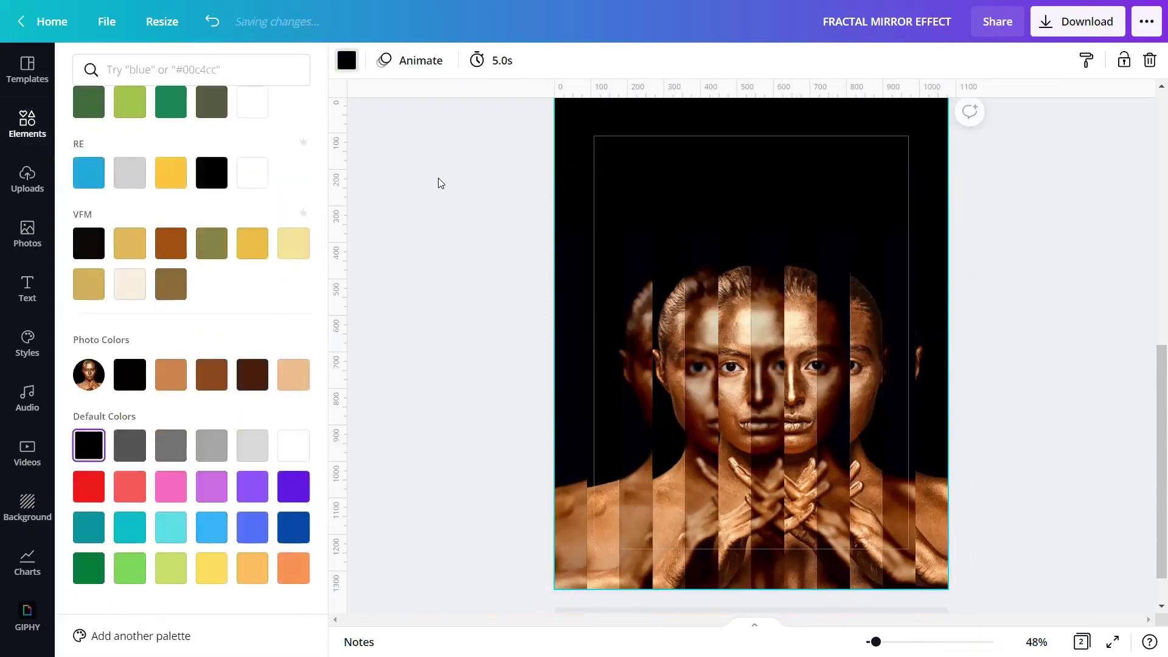
left_click(399, 210)
left_click(332, 350)
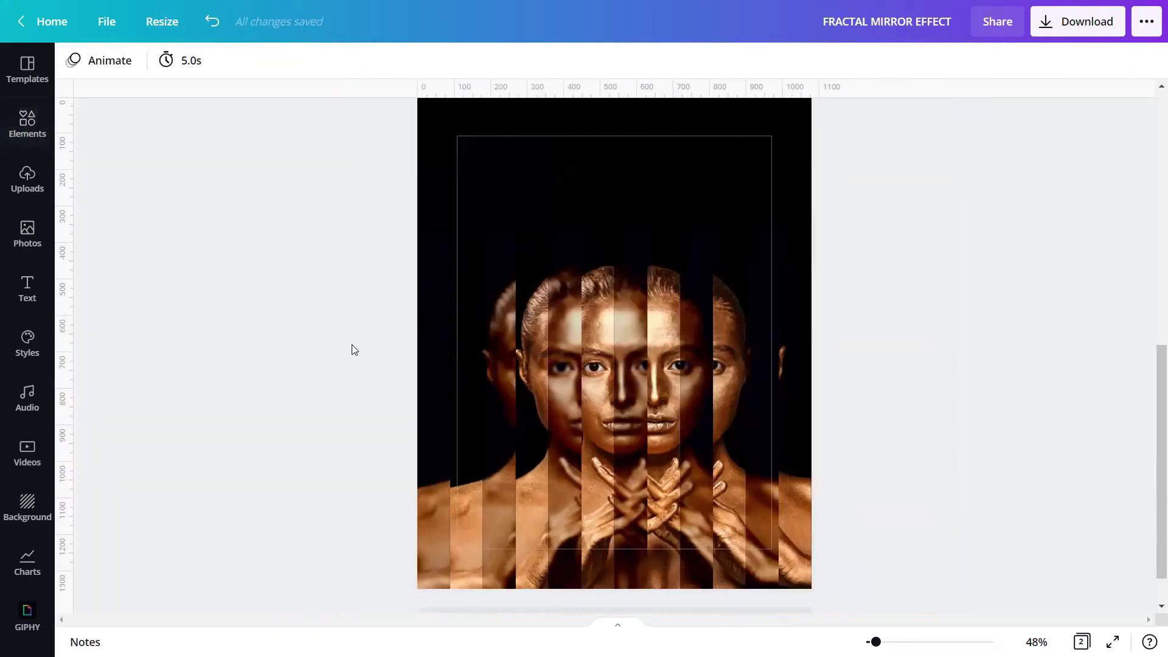
- Add a 'Gradient that Fades to Transparent' graphic and set both its colours to black
left_click(19, 138)
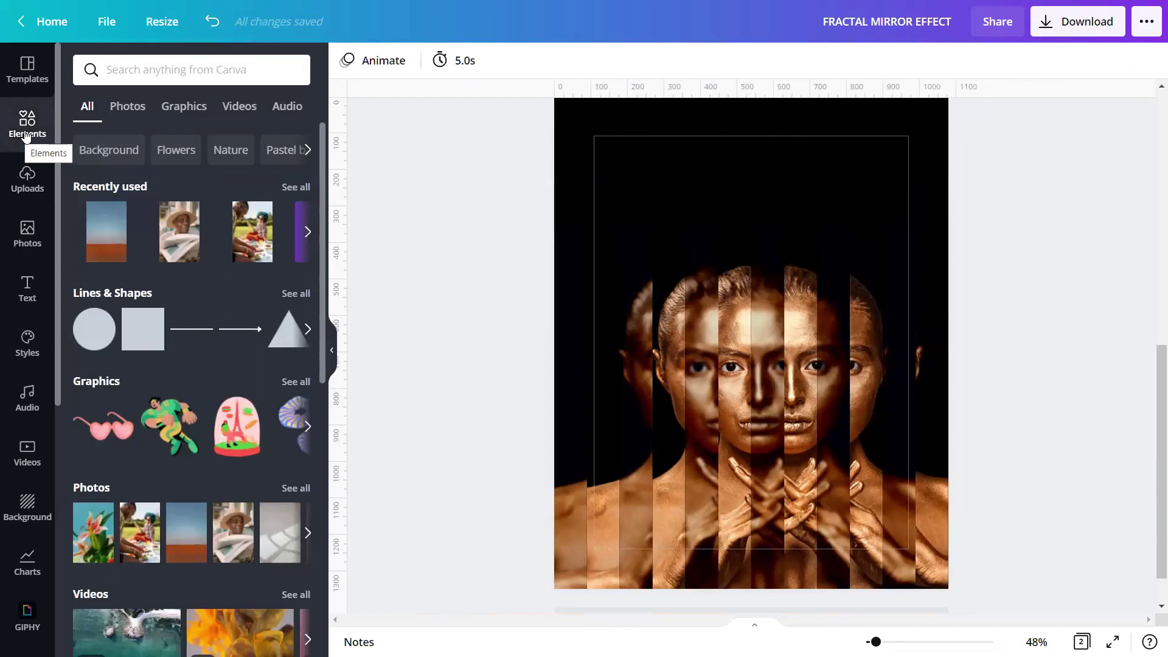
left_click(162, 60)
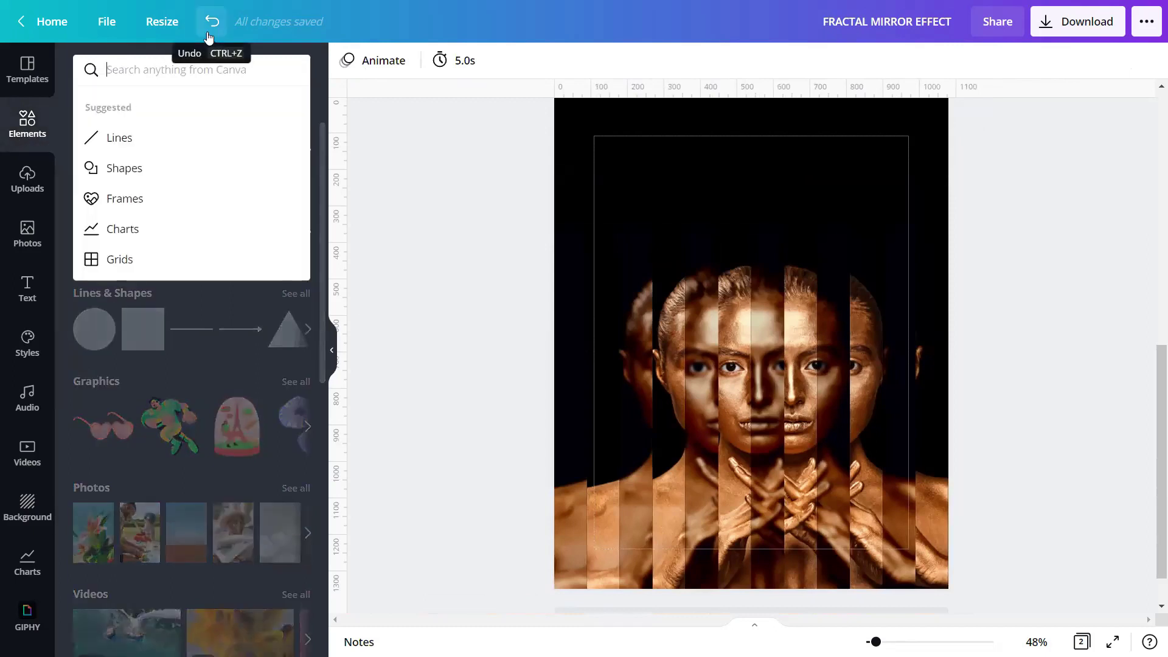
type("Gradient t")
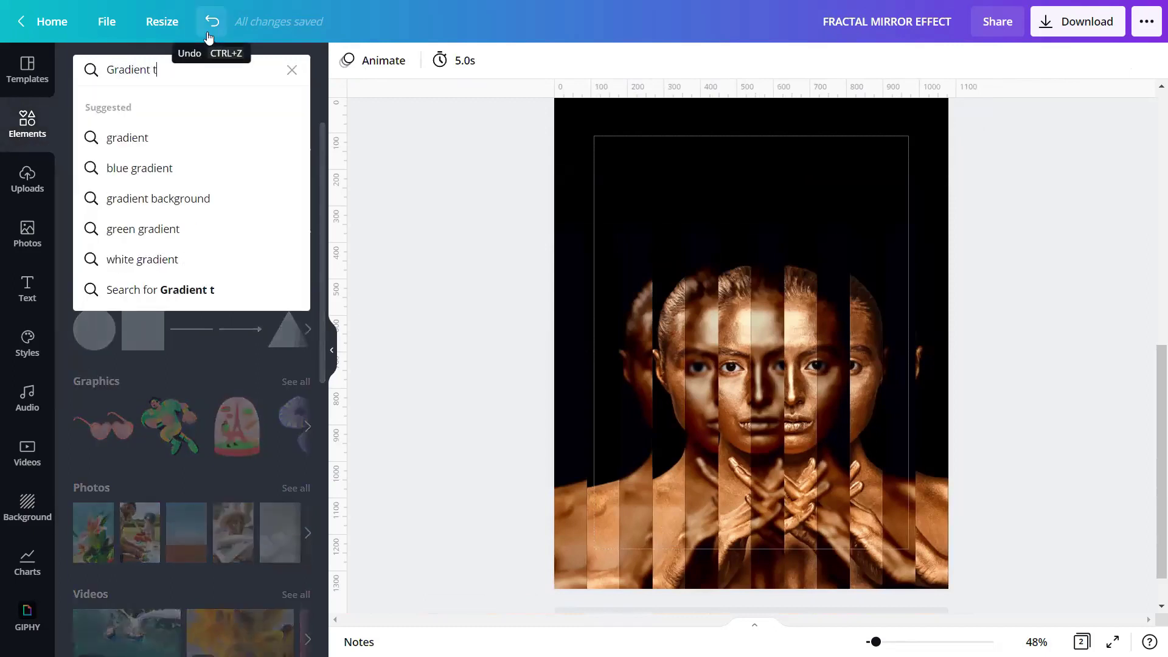
type("hat Fades to Trans")
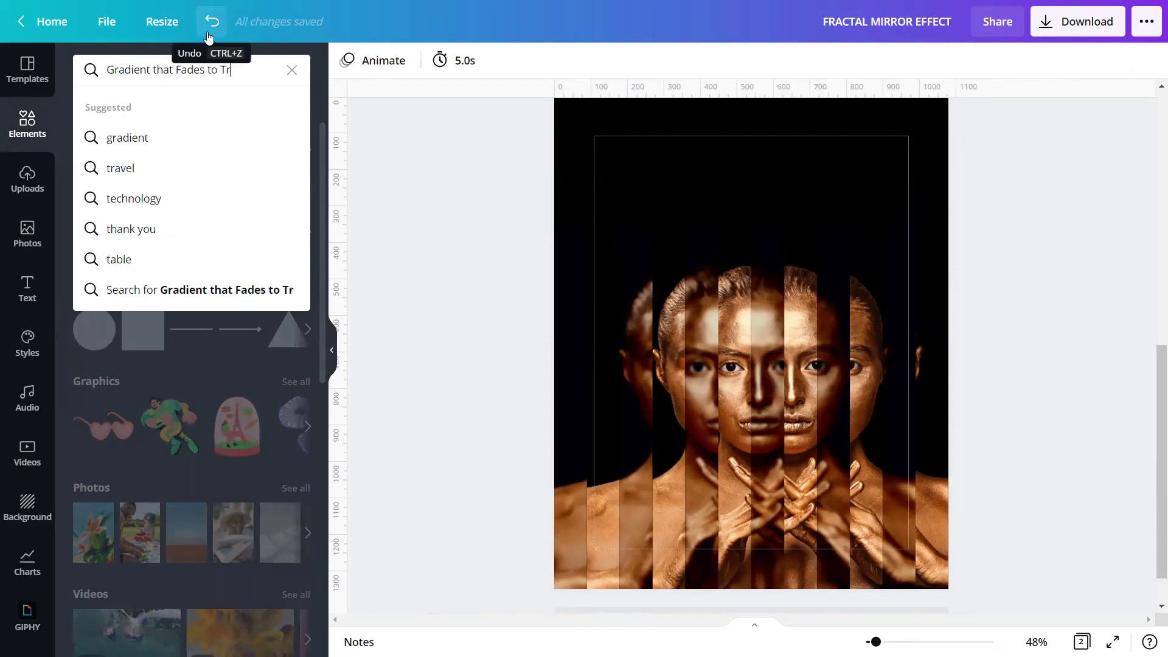
type("par")
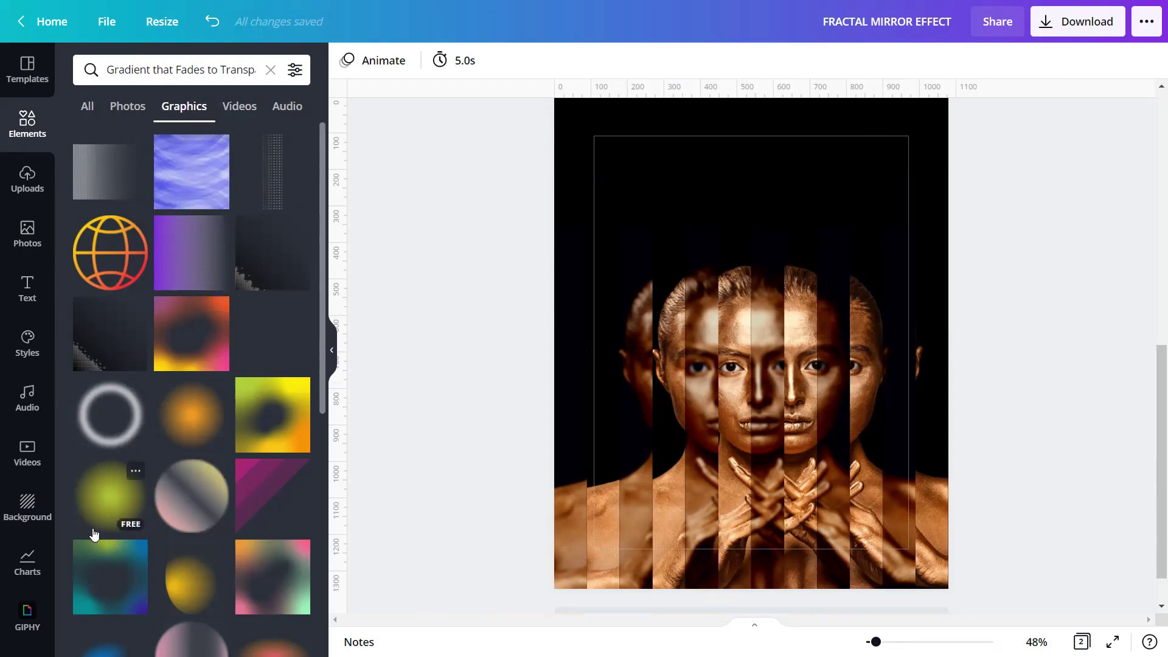
left_click(178, 260)
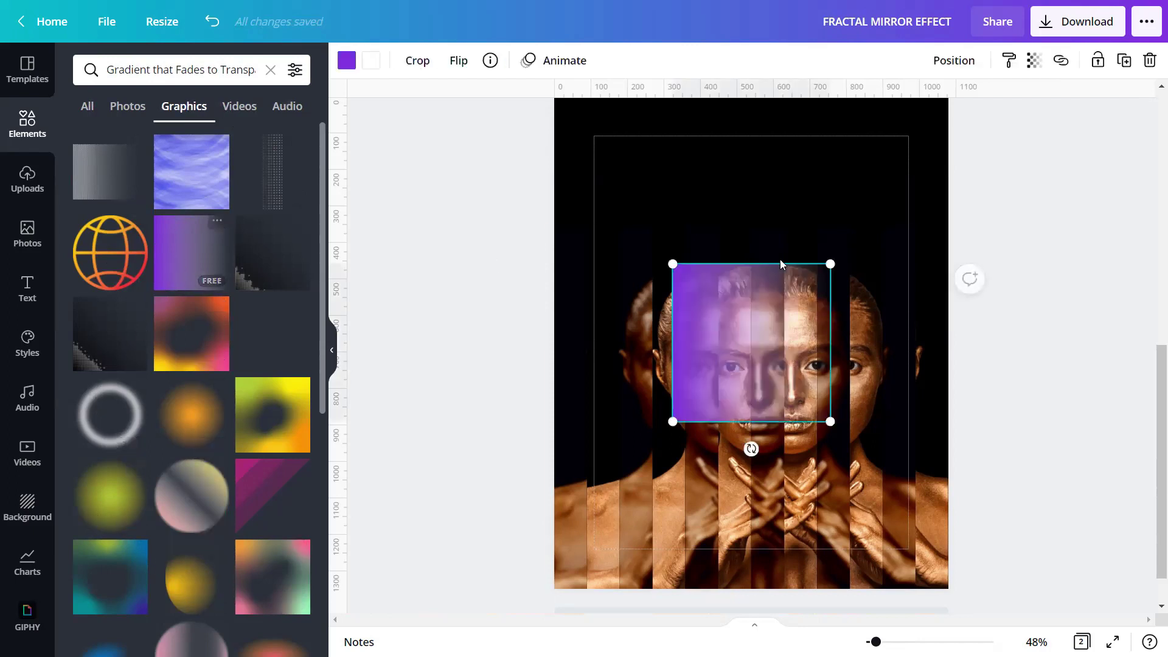
left_click(346, 60)
scroll(243, 268, "down", 10)
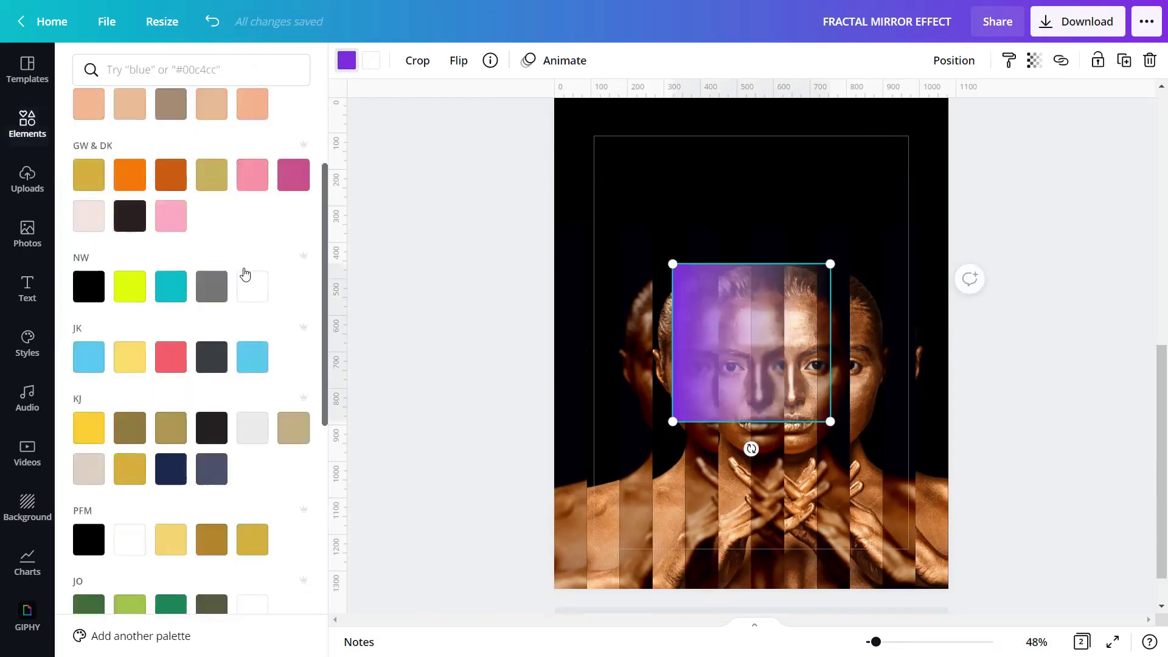
left_click(87, 448)
left_click(372, 60)
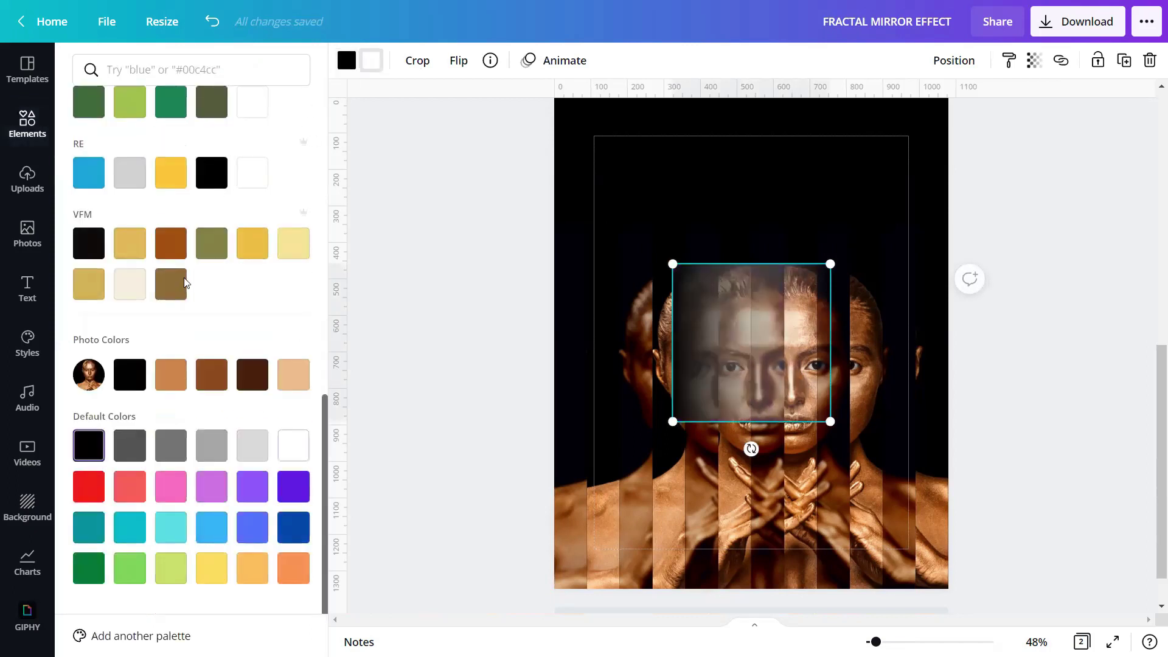
left_click(89, 446)
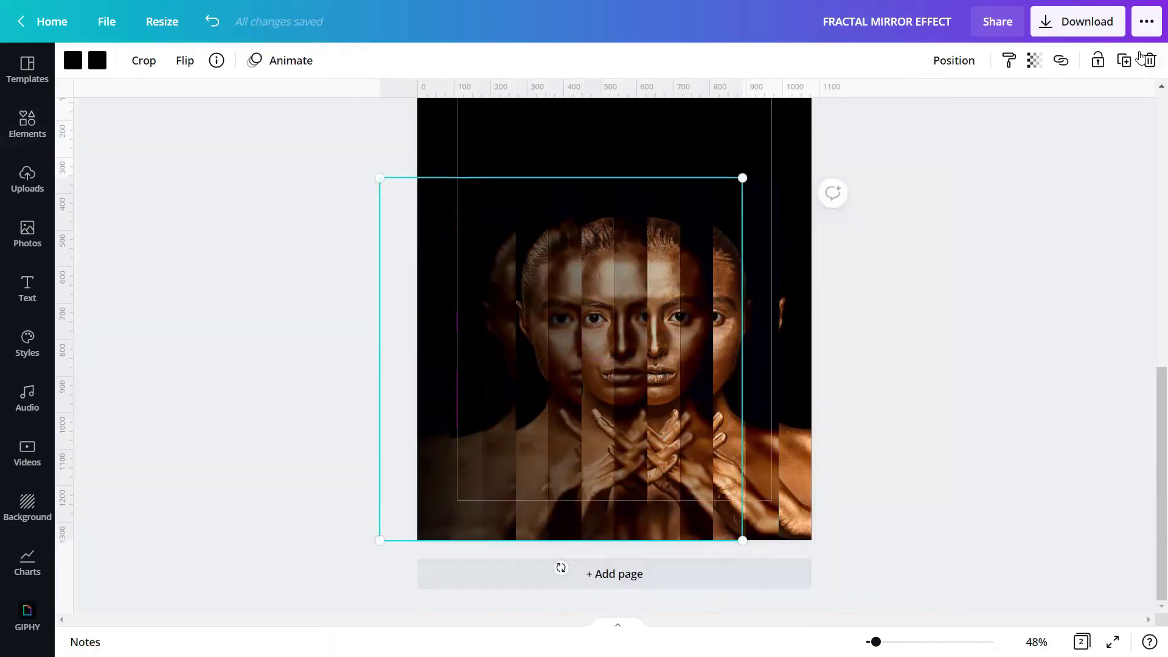
- Flip the gradient horizontally and position it over the portrait's left side
left_click(185, 60)
left_click(240, 102)
left_click_drag(616, 340, 797, 328)
left_click(232, 284)
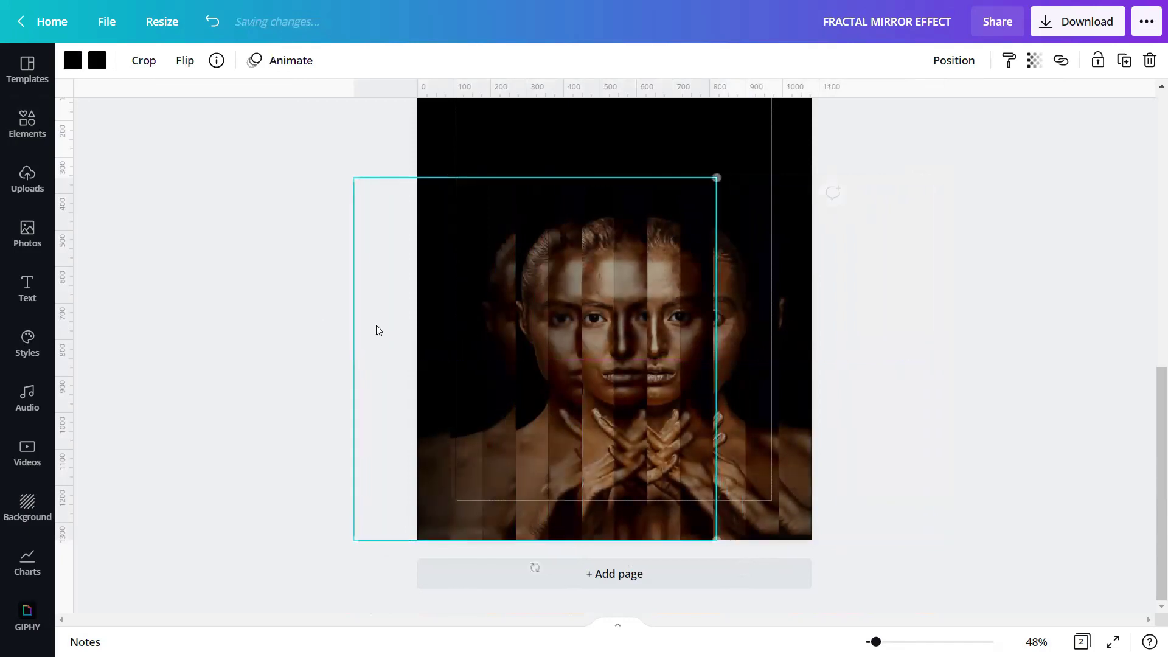
left_click(201, 256)
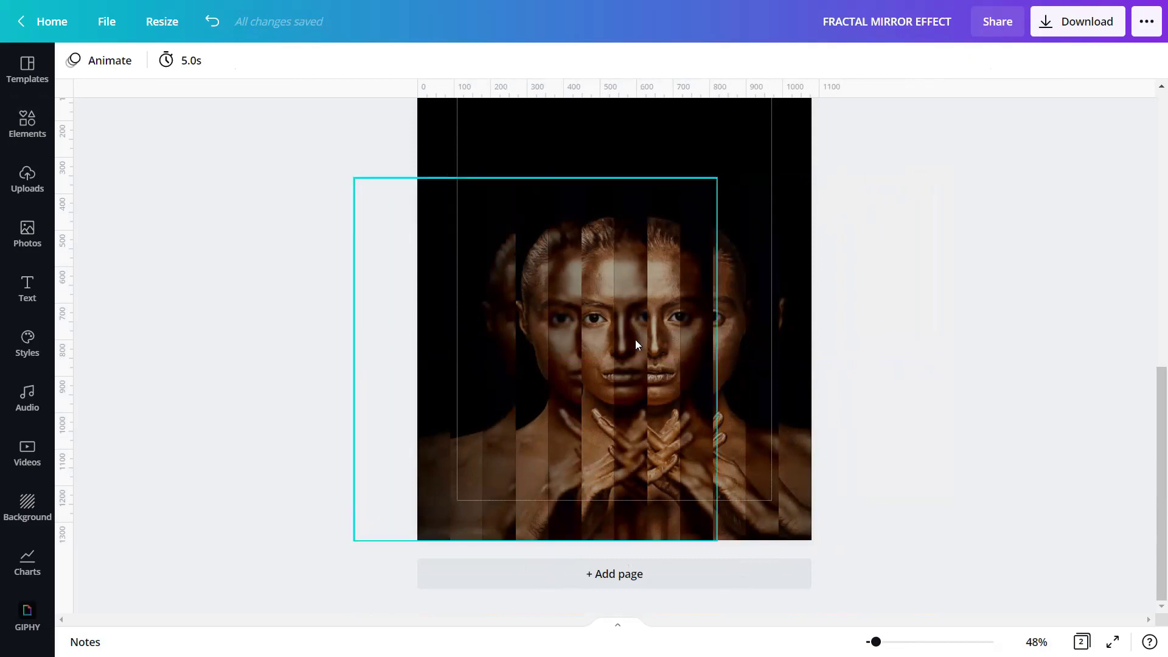
- Adjust the zoom slider to view the whole finished portrait page
mouse_move(875, 642)
left_mouse_down()
mouse_move(899, 642)
mouse_move(876, 642)
left_mouse_up()
scroll(1151, 536, "up", 2)
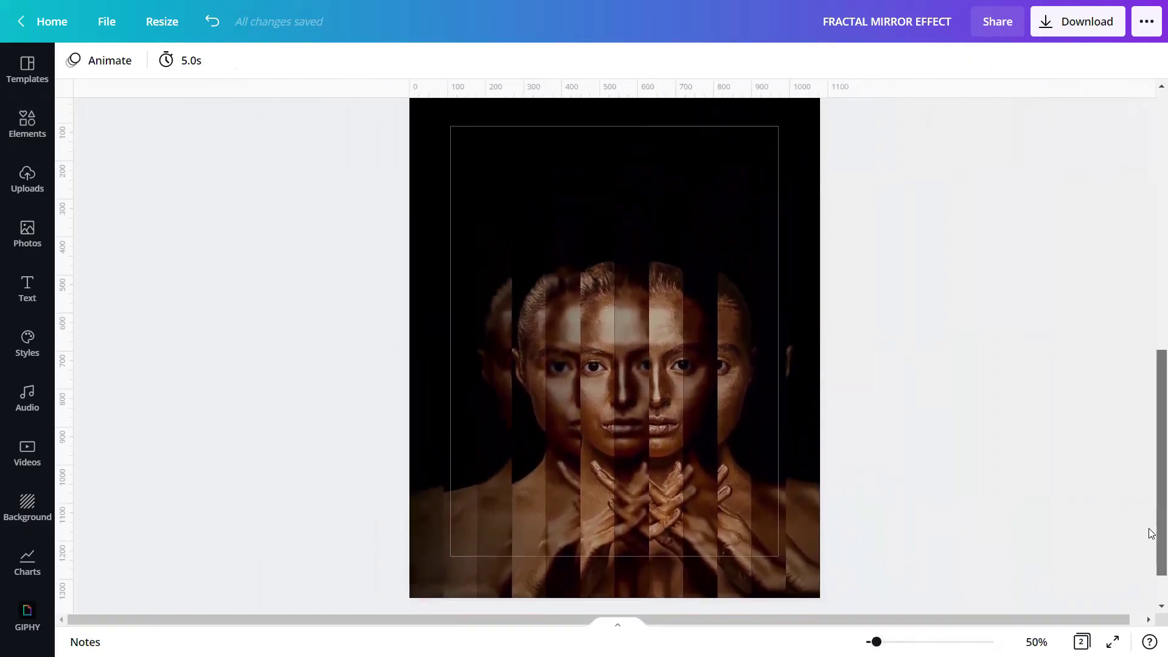
scroll(1147, 532, "down", 2)
scroll(866, 446, "up", 6, "ctrl")
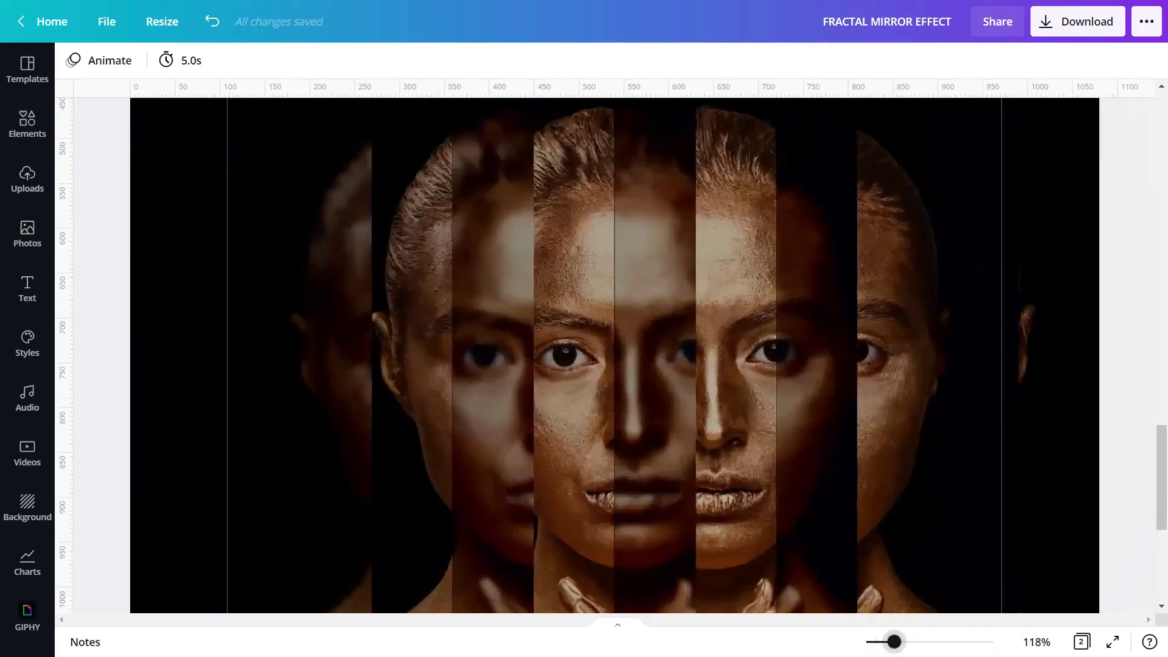
scroll(856, 448, "down", 5)
scroll(856, 457, "up", 4)
left_click_drag(903, 641, 876, 642)
left_click(1112, 642)
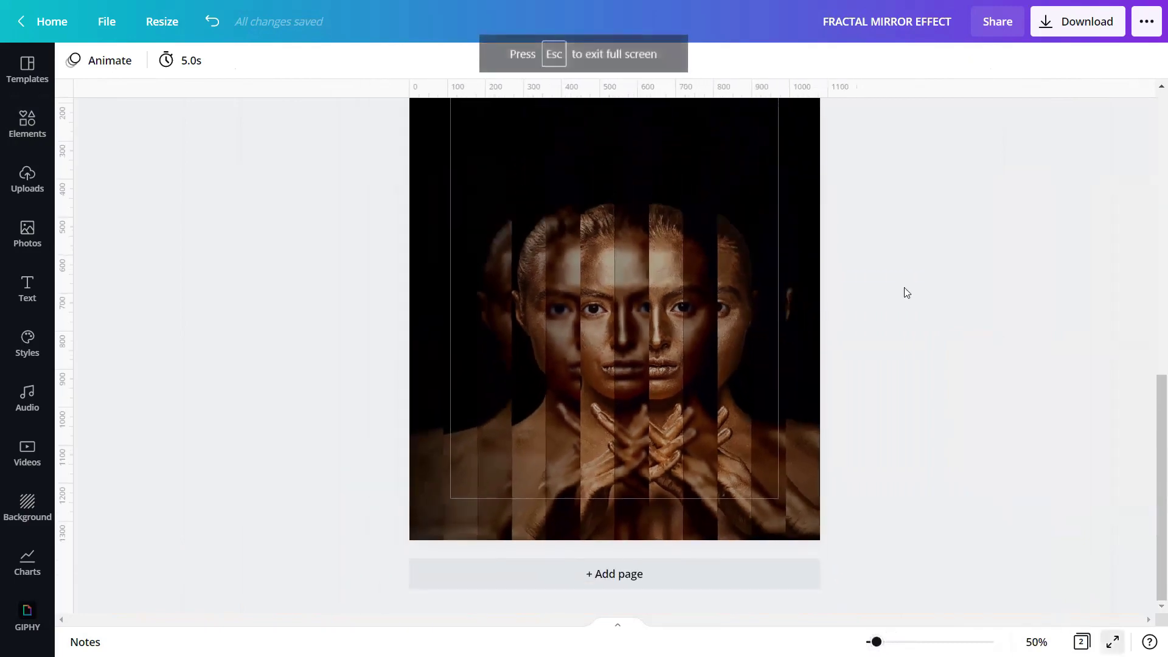